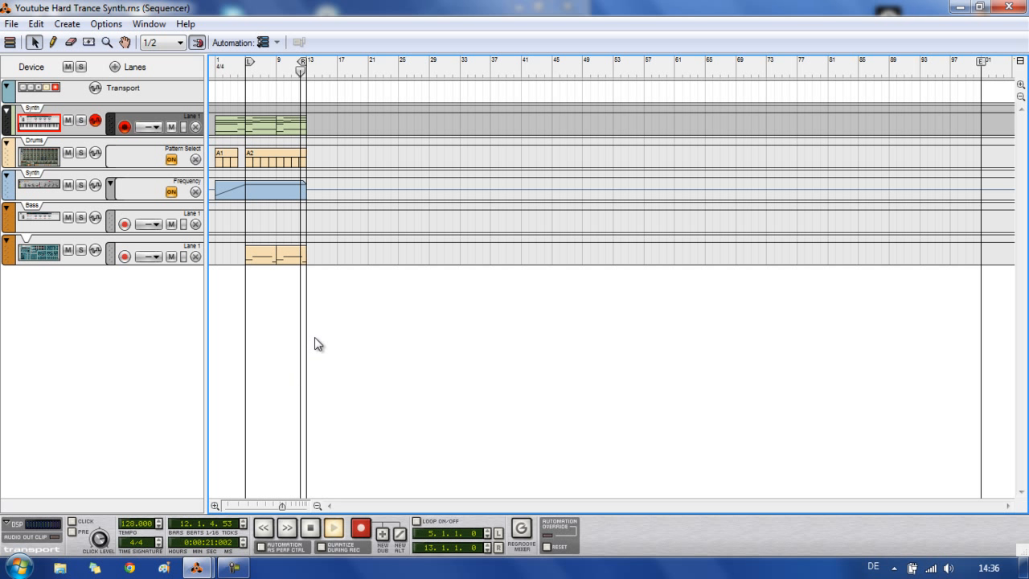
Play the top Synth track soloed from bar 5, turning its solo off again before stopping playback.
{"action": "key", "text": "space"}
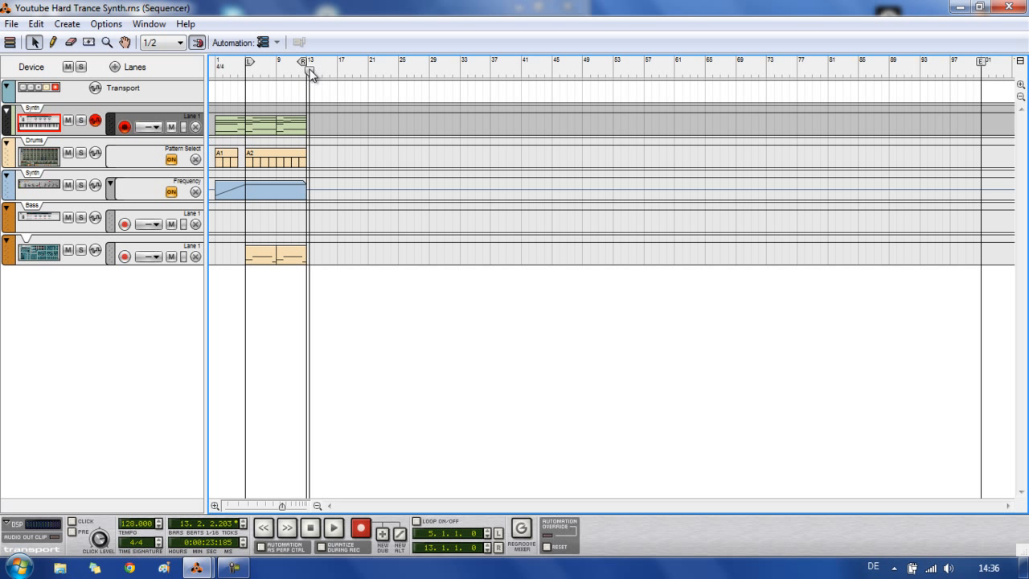
{"action": "left_click_drag", "start_coordinate": [310, 75], "coordinate": [217, 74]}
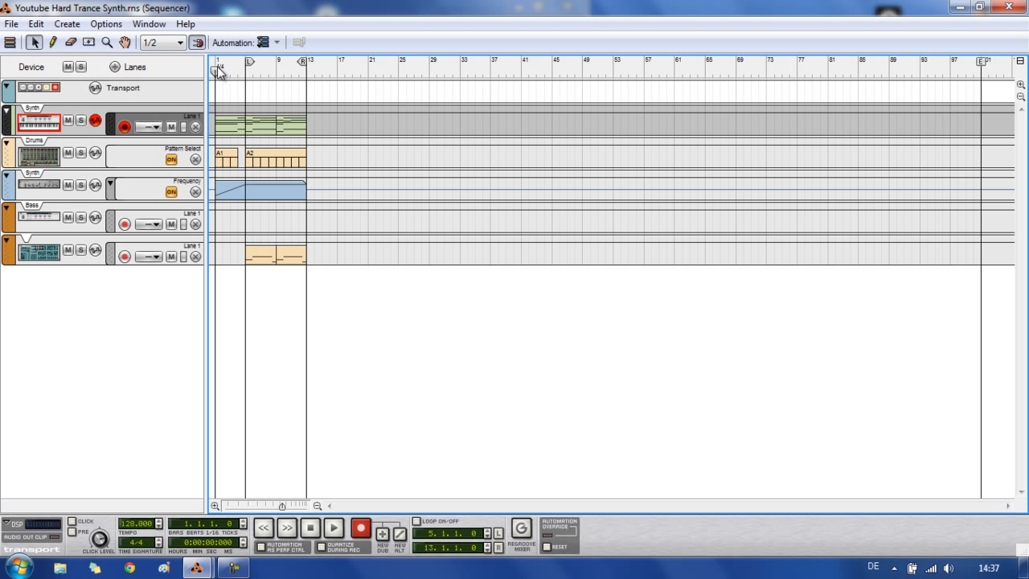
{"action": "left_click_drag", "start_coordinate": [217, 73], "coordinate": [249, 76]}
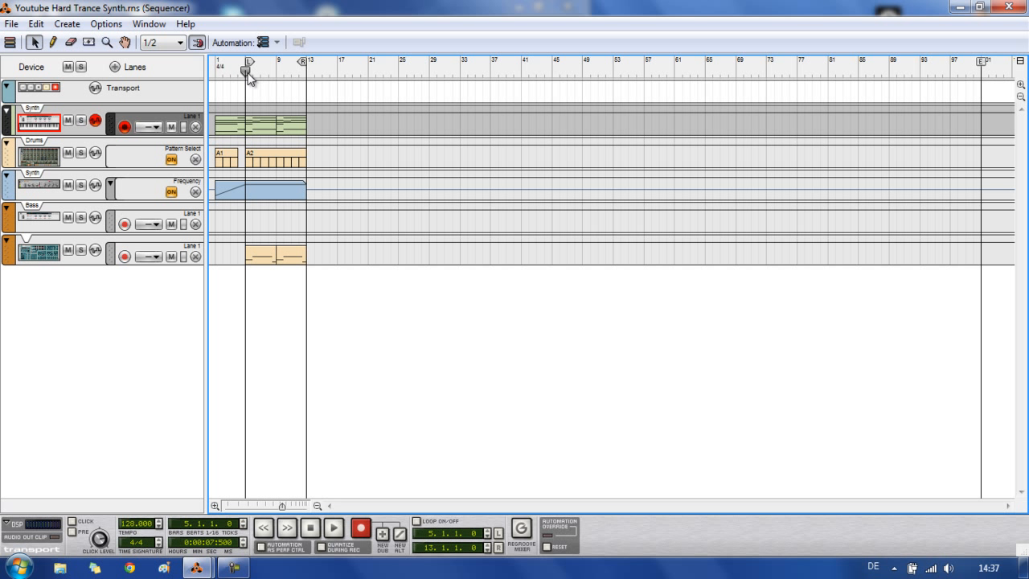
{"action": "left_click", "coordinate": [80, 121]}
{"action": "key", "text": "space"}
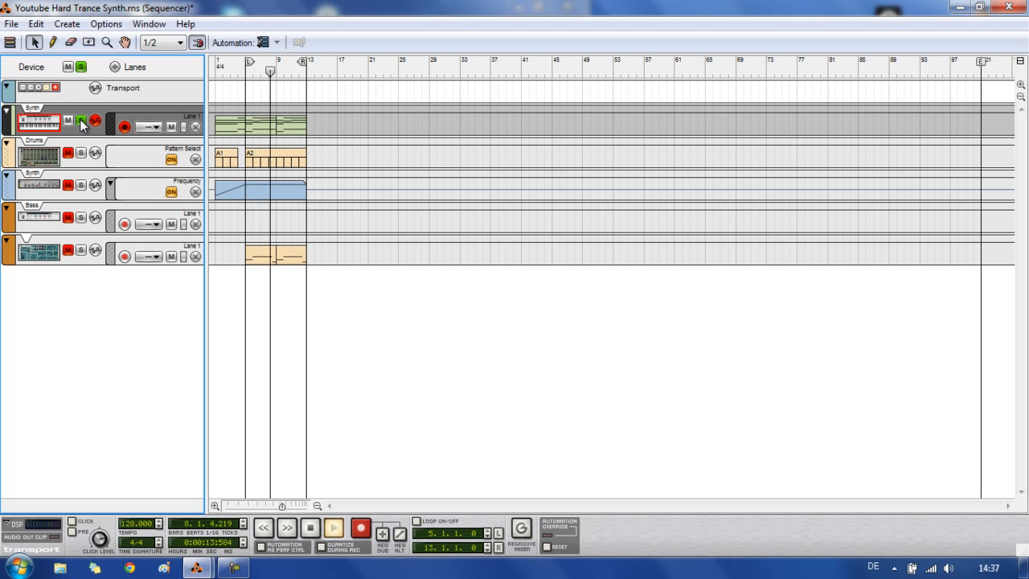
{"action": "left_click", "coordinate": [82, 120]}
{"action": "key", "text": "space"}
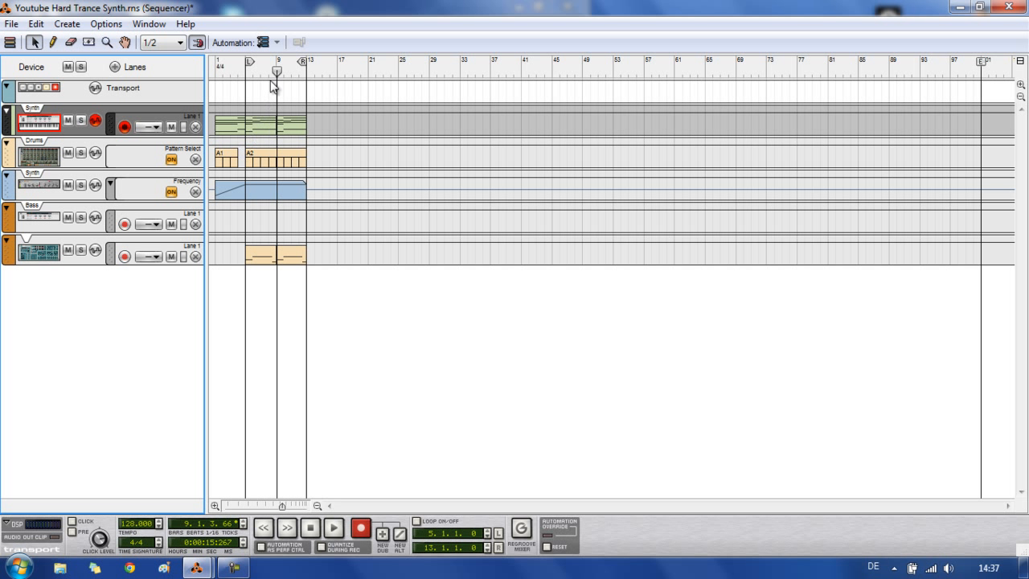
Open the Synth track's note clip starting at bar 5 and examine its chord notes.
{"action": "left_click_drag", "start_coordinate": [278, 70], "coordinate": [214, 71]}
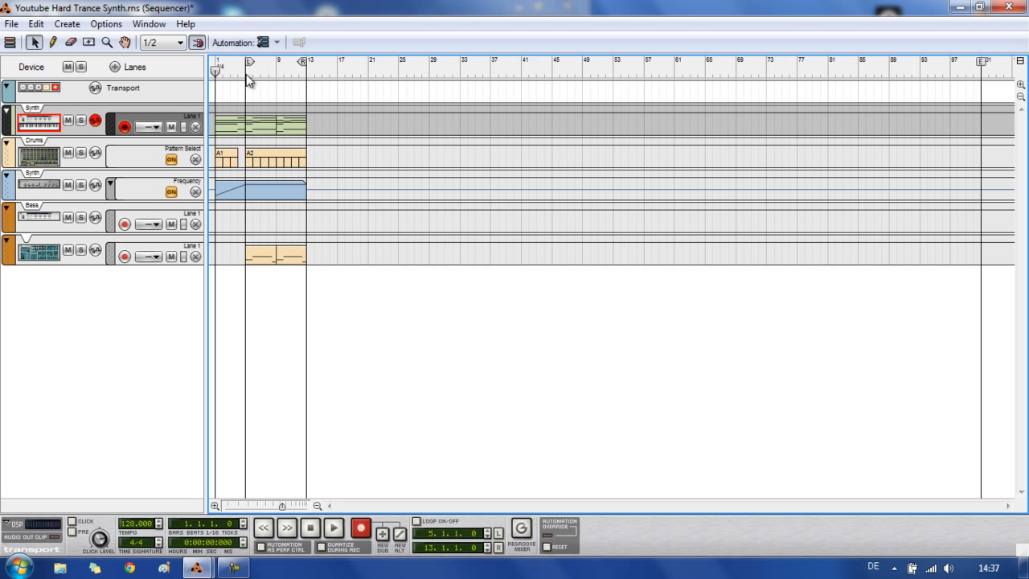
{"action": "mouse_move", "coordinate": [196, 568]}
{"action": "double_click", "coordinate": [264, 127]}
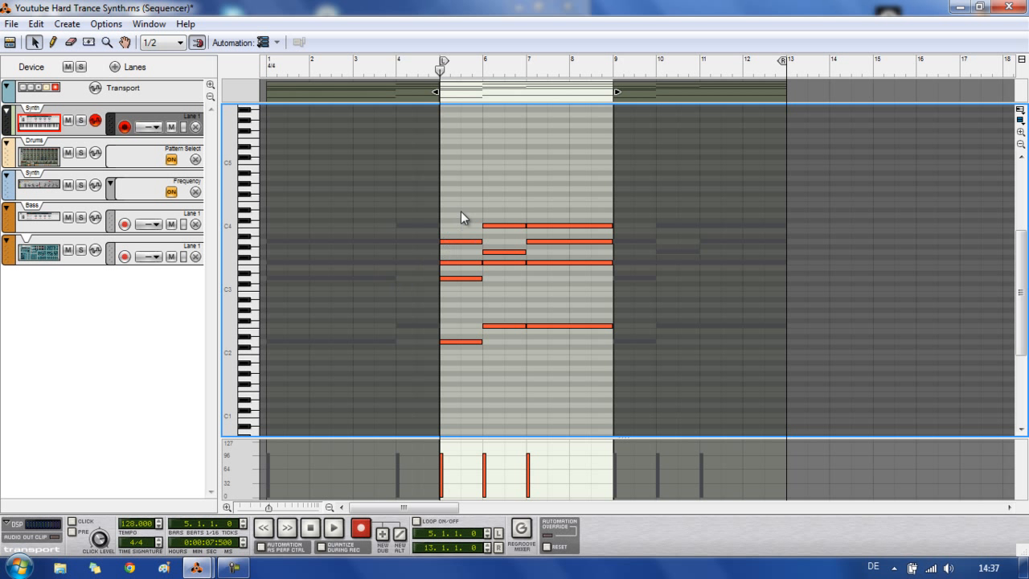
{"action": "left_click_drag", "start_coordinate": [459, 186], "coordinate": [595, 396]}
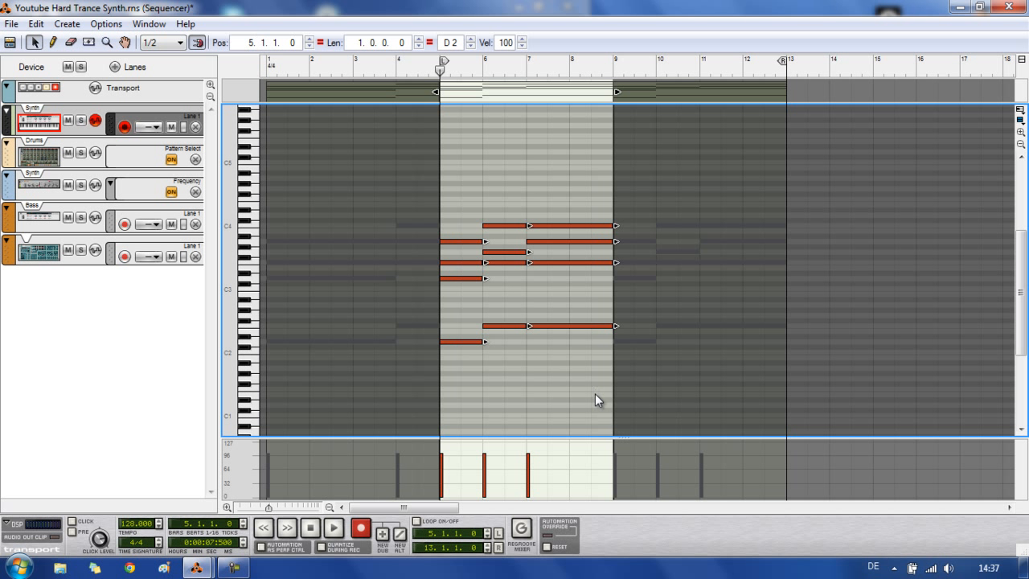
{"action": "left_click", "coordinate": [441, 360]}
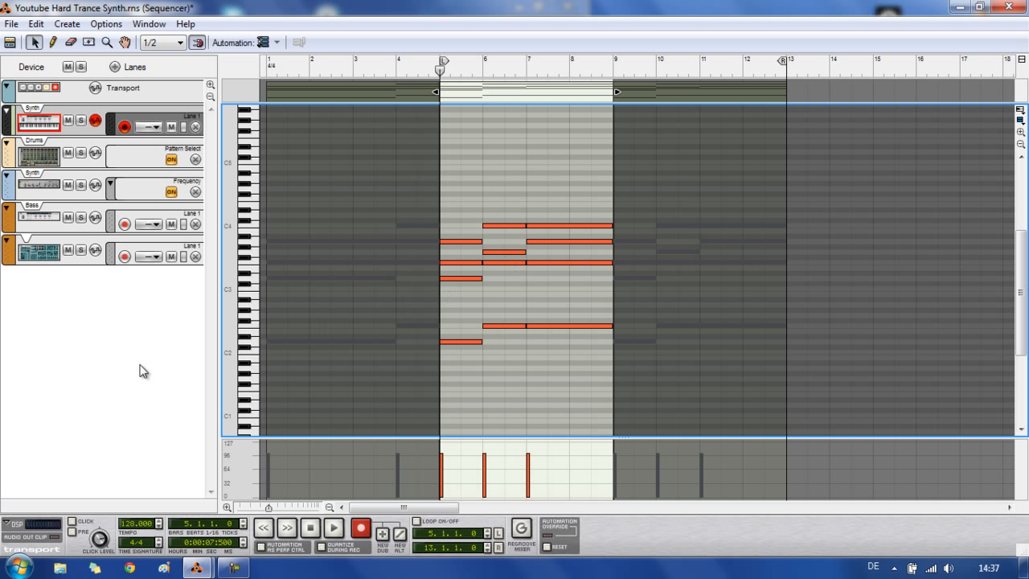
Switch to the Rack window and unfold the Synth Combinator.
{"action": "mouse_move", "coordinate": [196, 568]}
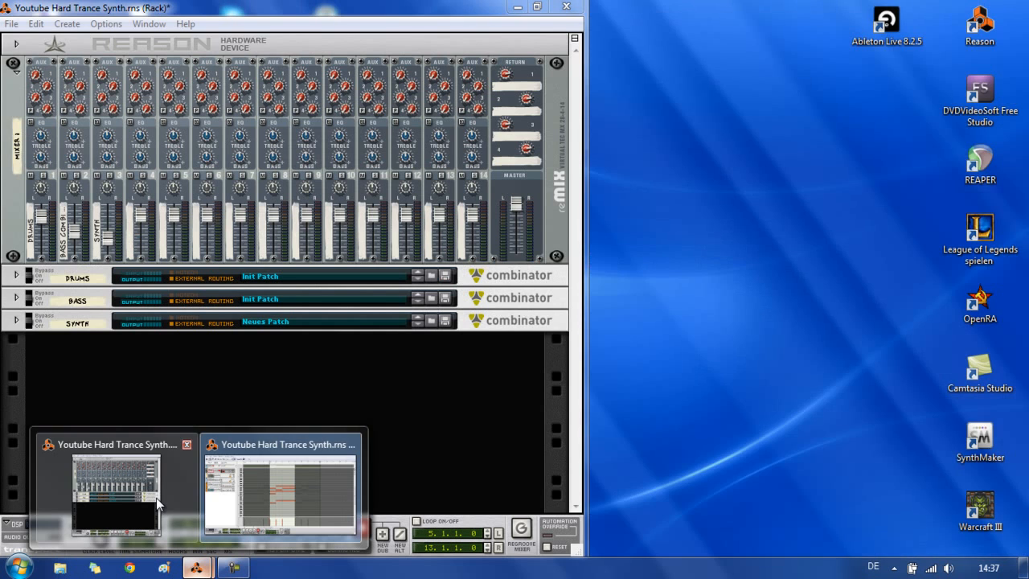
{"action": "left_click", "coordinate": [155, 497]}
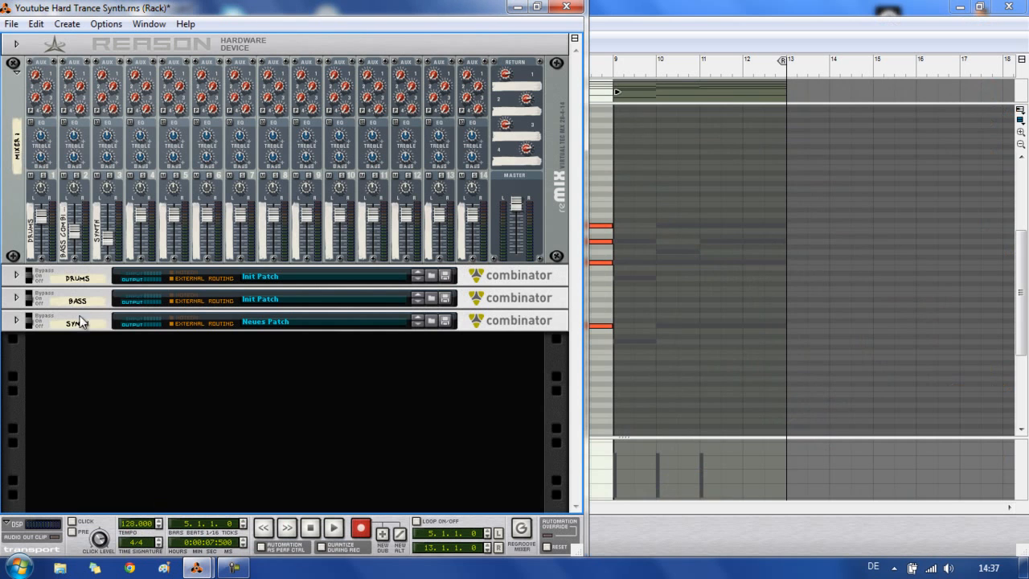
{"action": "left_click", "coordinate": [16, 321]}
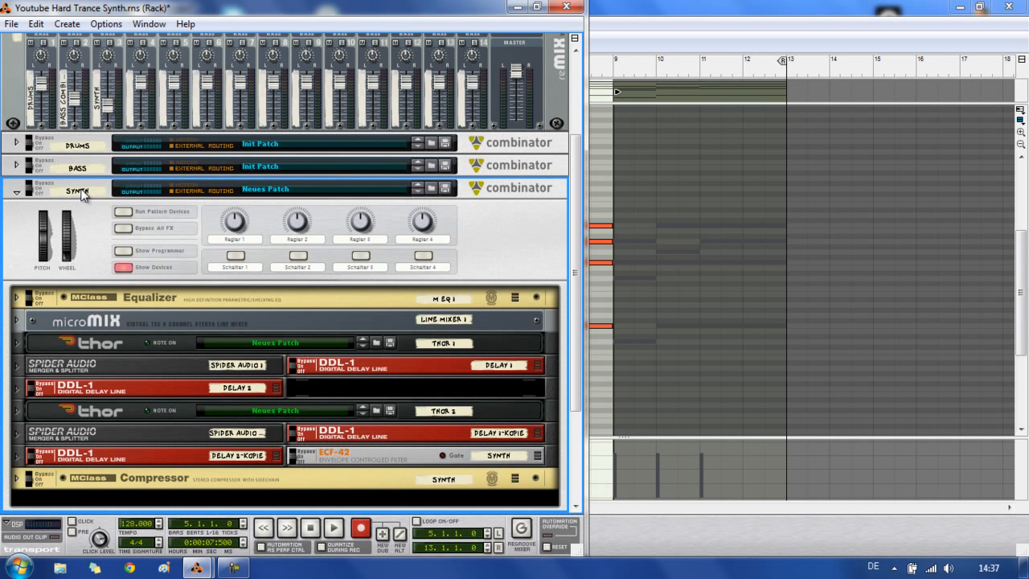
Switch off the DDL-1 delays, the ECF-42 filter and the MClass Compressor inside the Synth Combinator.
{"action": "scroll", "coordinate": [585, 269], "scroll_direction": "down", "scroll_amount": 3}
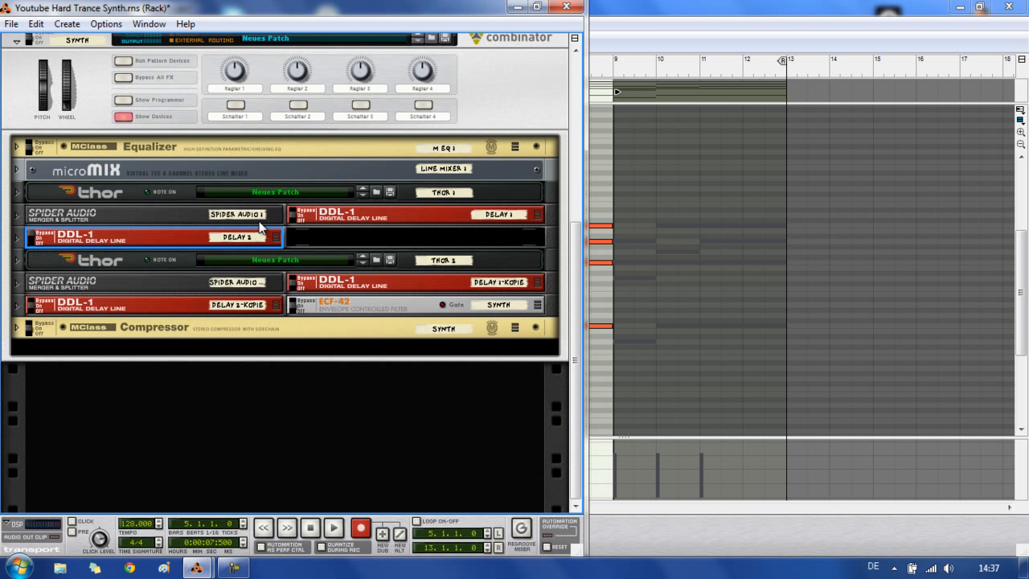
{"action": "left_click", "coordinate": [299, 215]}
{"action": "left_click", "coordinate": [301, 286]}
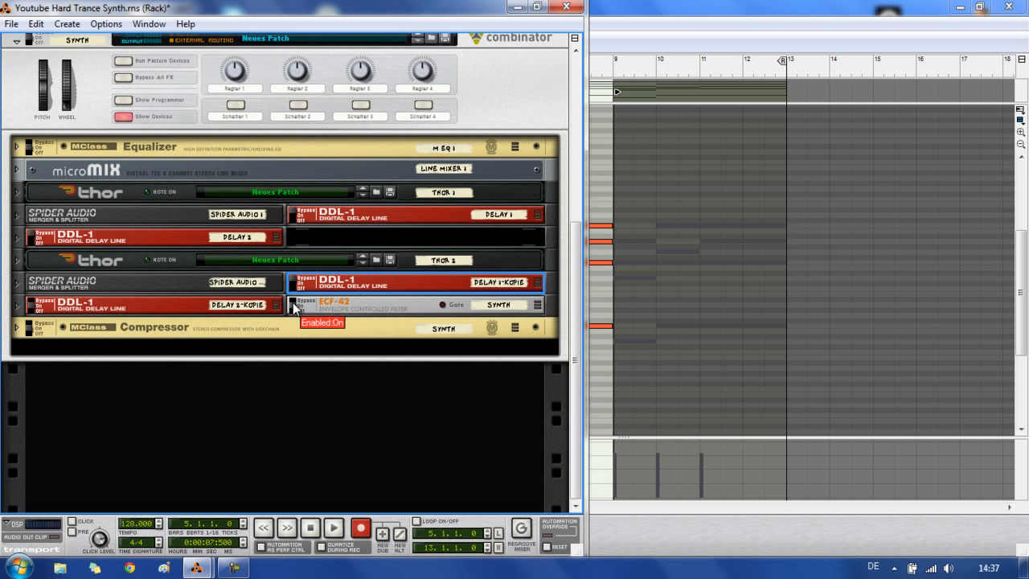
{"action": "left_click", "coordinate": [298, 311]}
{"action": "left_click", "coordinate": [25, 308]}
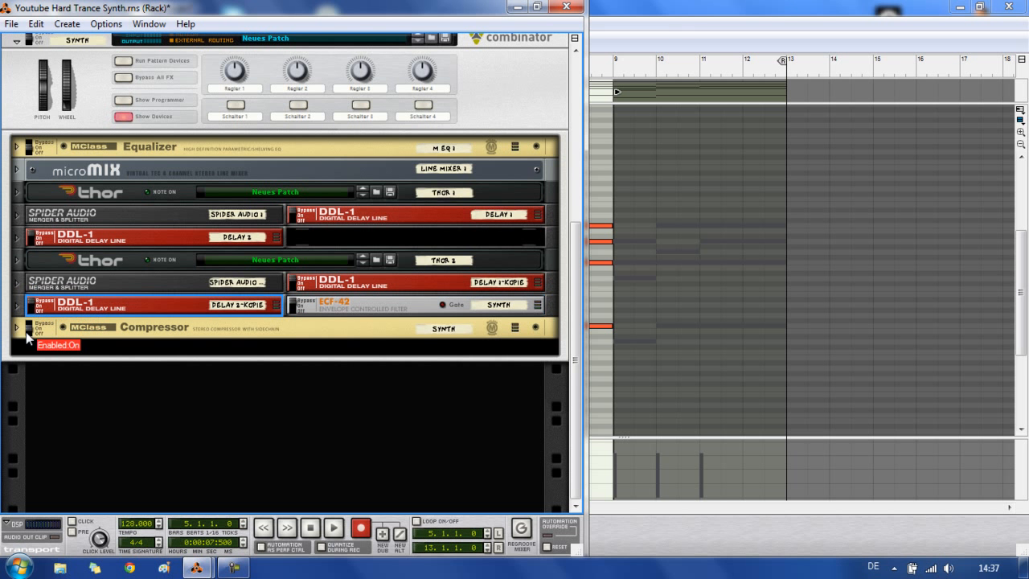
{"action": "left_click", "coordinate": [27, 329]}
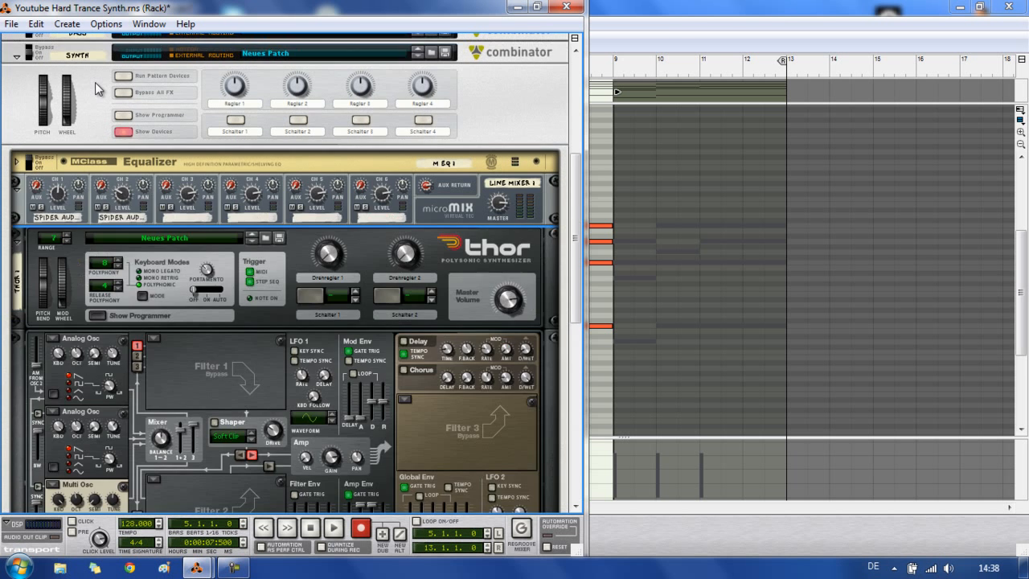
Examine the Synth Combinator's Line Mixer and Thor 1, including the list of devices that can be created there.
{"action": "scroll", "coordinate": [95, 95], "scroll_direction": "up", "scroll_amount": 4}
{"action": "scroll", "coordinate": [94, 98], "scroll_direction": "down", "scroll_amount": 3}
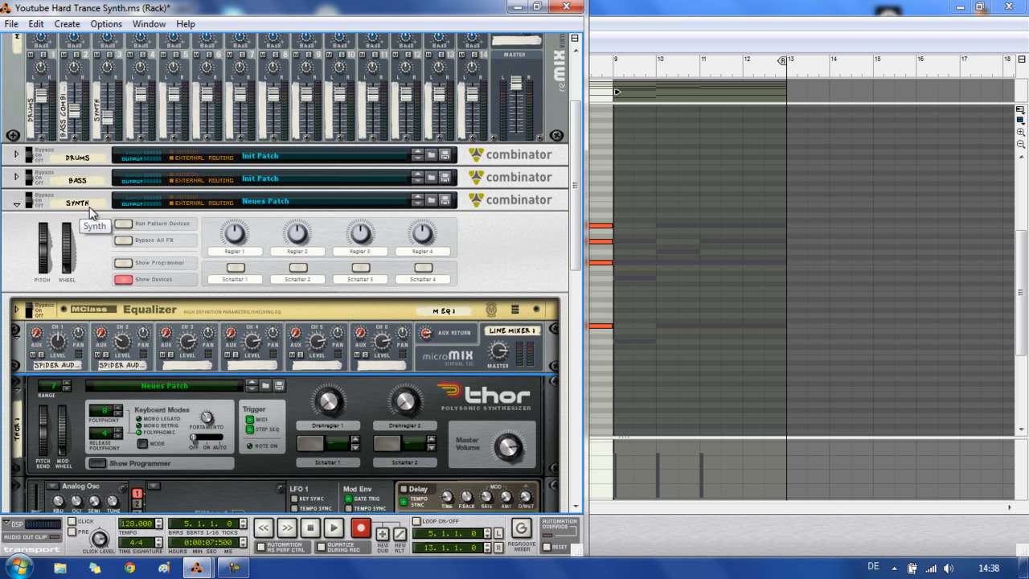
{"action": "scroll", "coordinate": [89, 207], "scroll_direction": "down", "scroll_amount": 3}
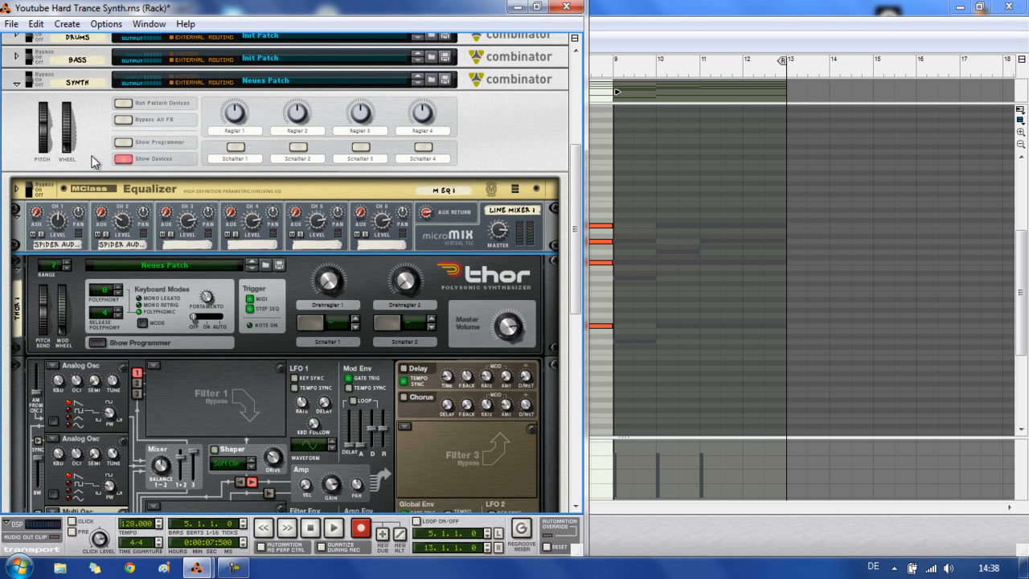
{"action": "right_click", "coordinate": [438, 237]}
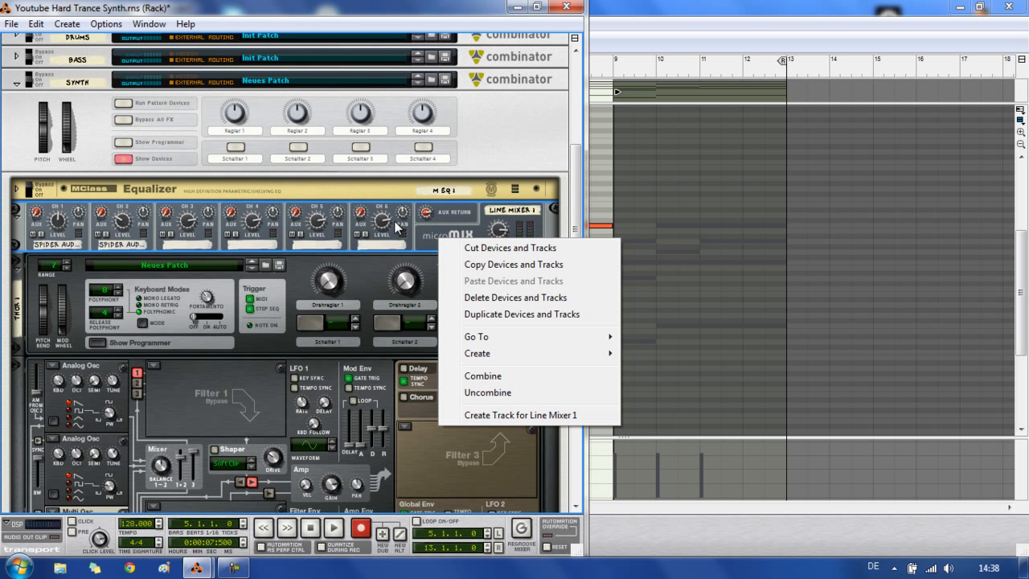
{"action": "mouse_move", "coordinate": [539, 357]}
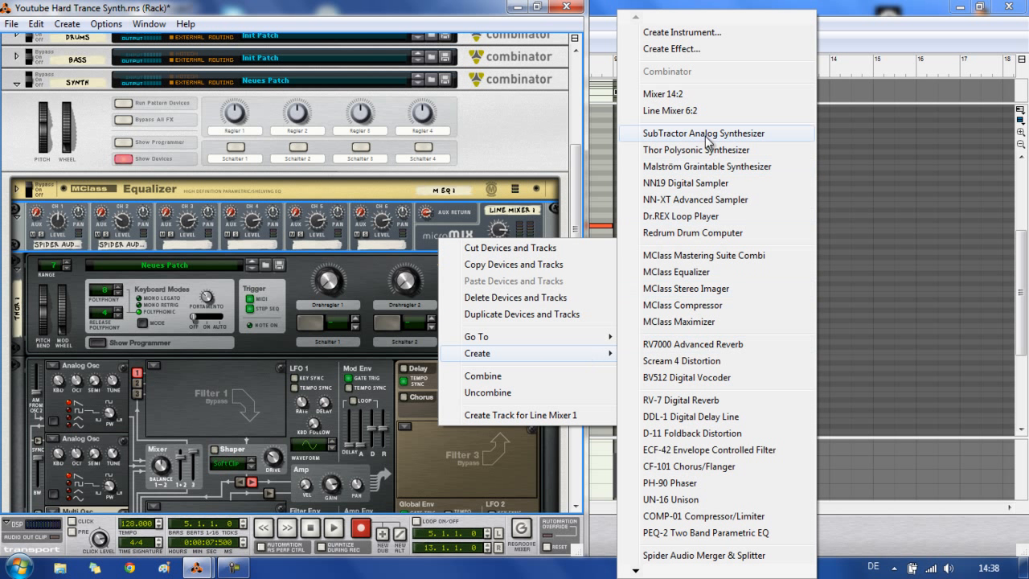
{"action": "left_click", "coordinate": [430, 237]}
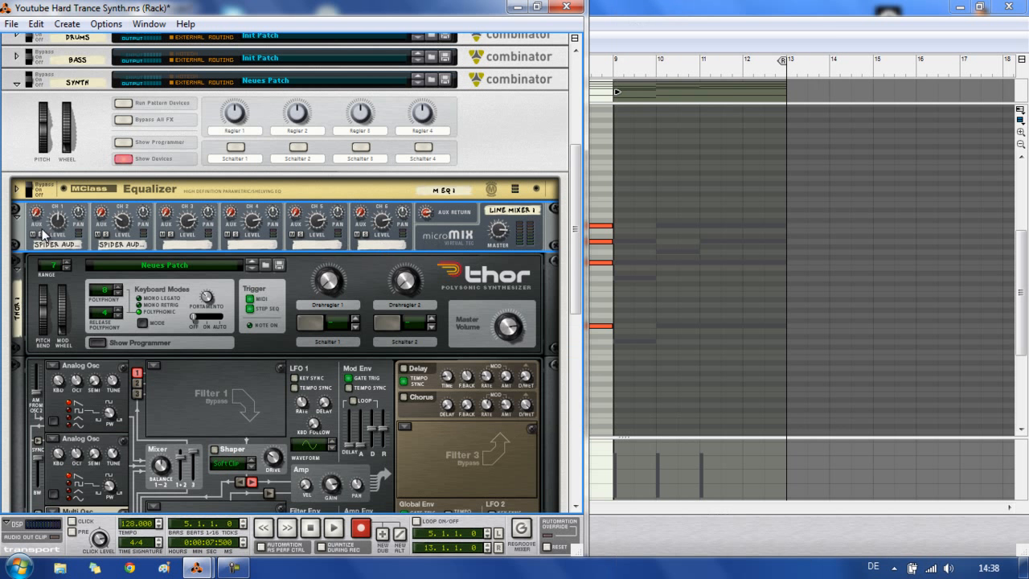
{"action": "scroll", "coordinate": [26, 241], "scroll_direction": "down", "scroll_amount": 3}
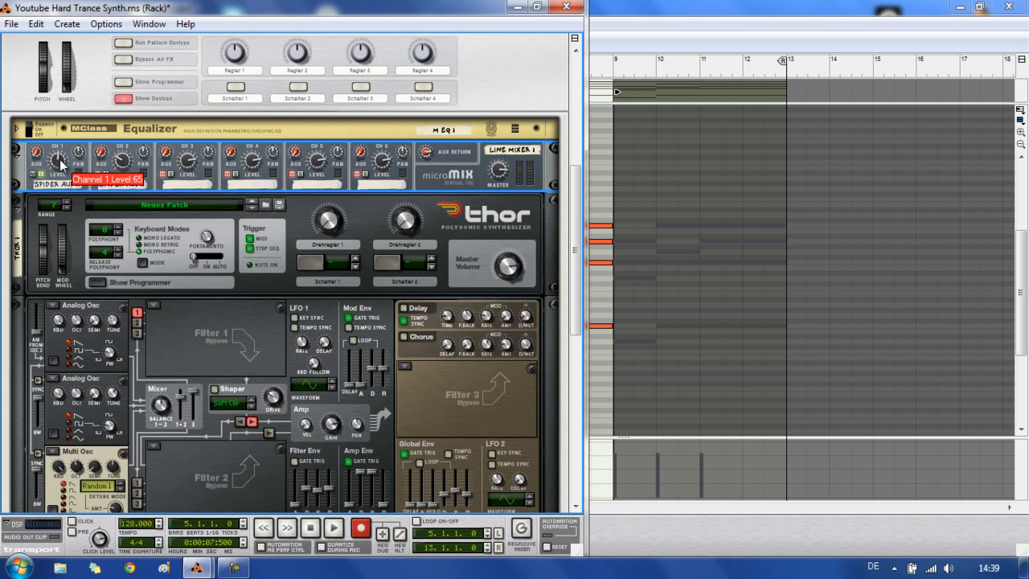
{"action": "scroll", "coordinate": [281, 290], "scroll_direction": "down", "scroll_amount": 3}
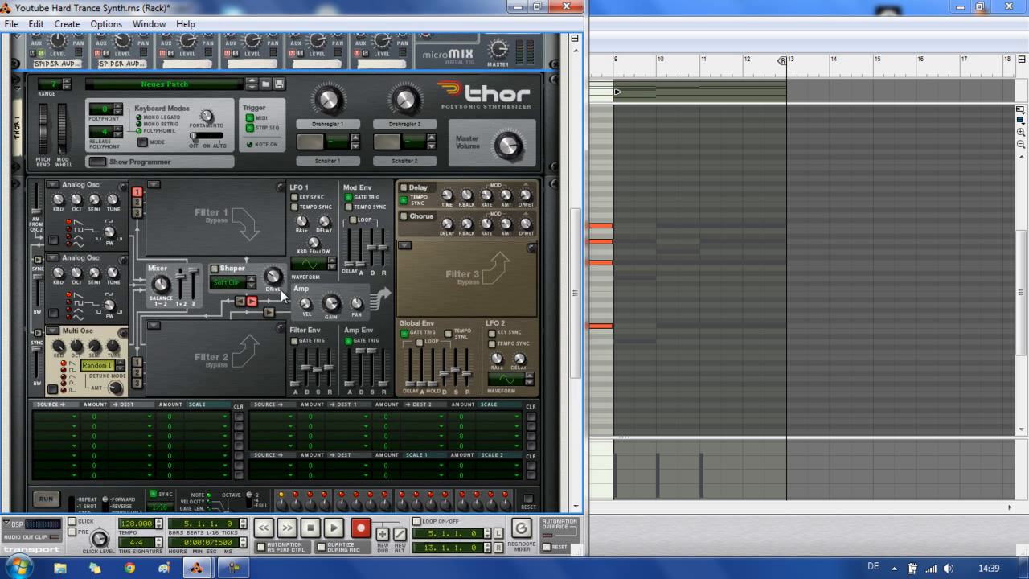
{"action": "scroll", "coordinate": [82, 99], "scroll_direction": "up", "scroll_amount": 2}
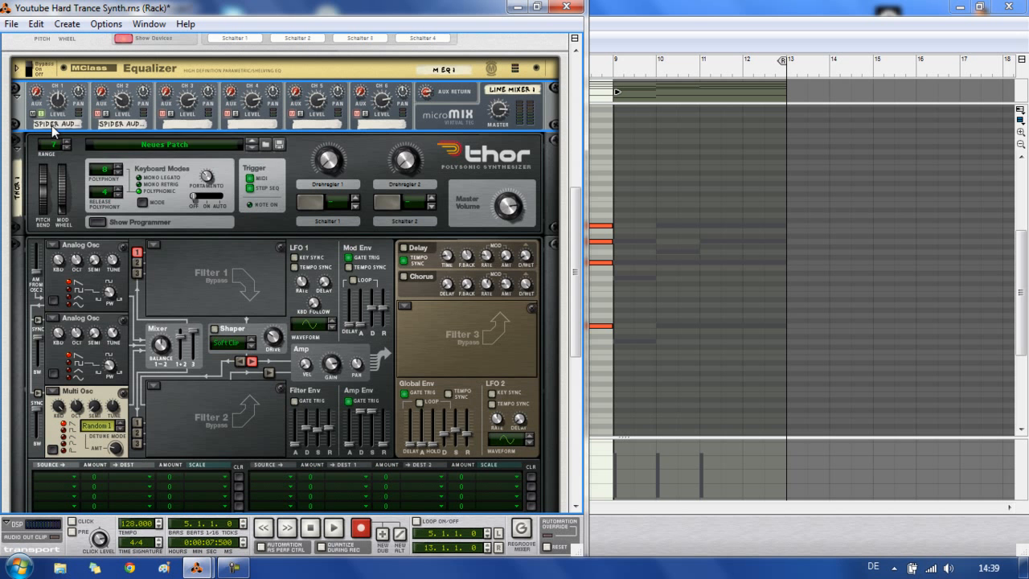
{"action": "right_click", "coordinate": [51, 125]}
{"action": "left_click", "coordinate": [195, 240]}
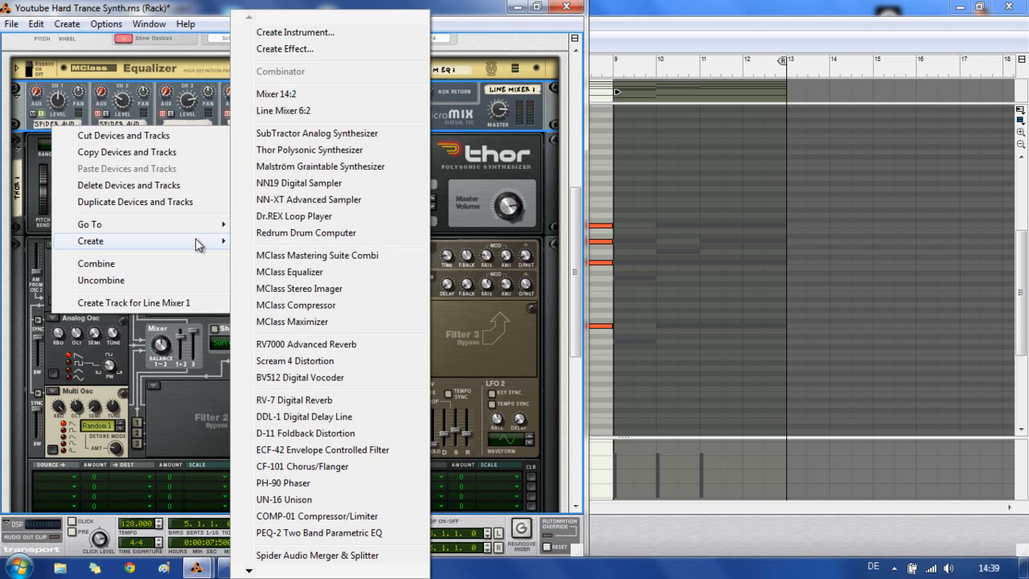
{"action": "left_click", "coordinate": [498, 224]}
Mute the Drums and Bass Combi channels on the main mixer while the song plays, and stop playback.
{"action": "scroll", "coordinate": [209, 259], "scroll_direction": "down", "scroll_amount": 2}
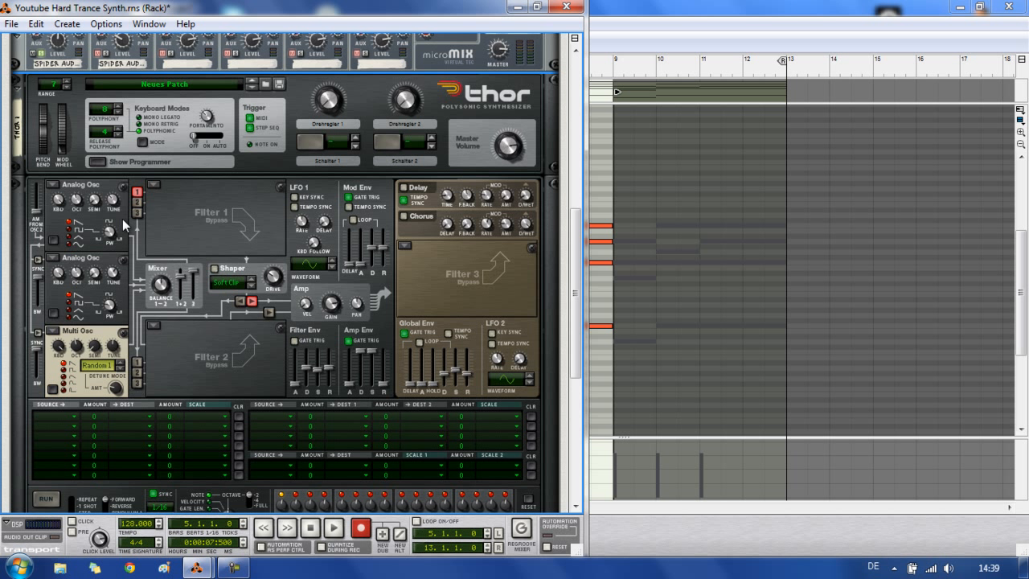
{"action": "key", "text": "space"}
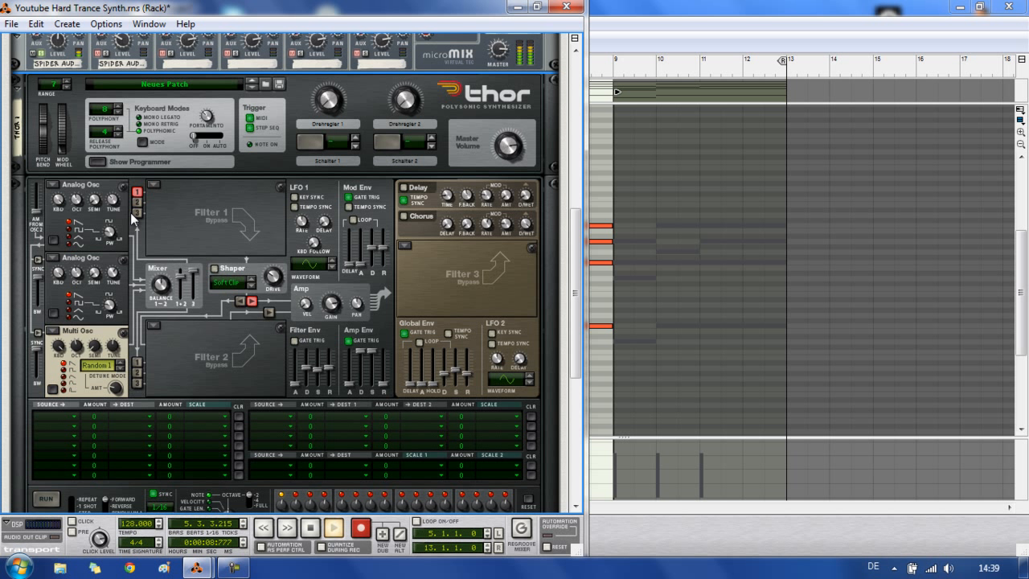
{"action": "scroll", "coordinate": [130, 212], "scroll_direction": "up", "scroll_amount": 5}
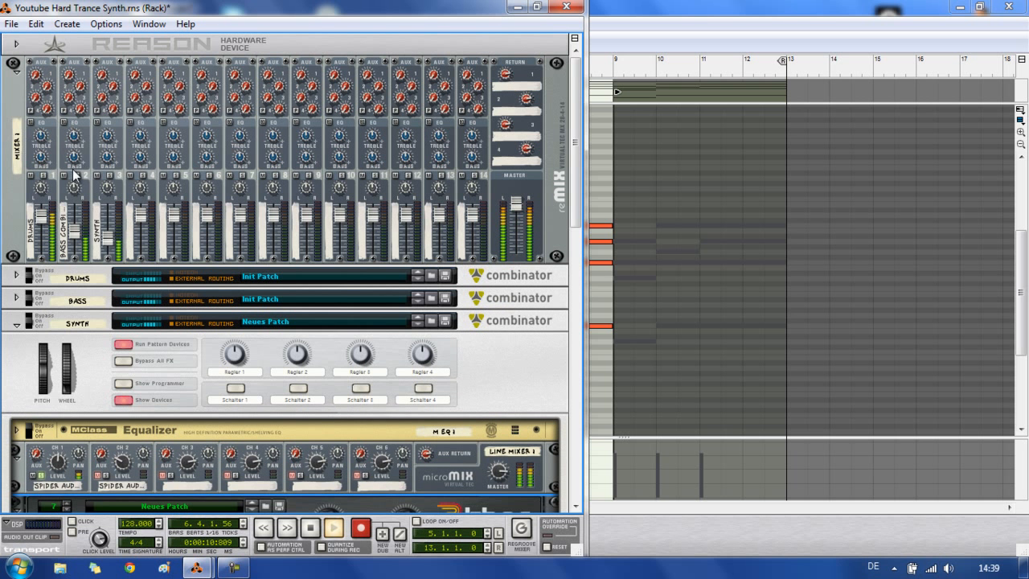
{"action": "left_click", "coordinate": [64, 175]}
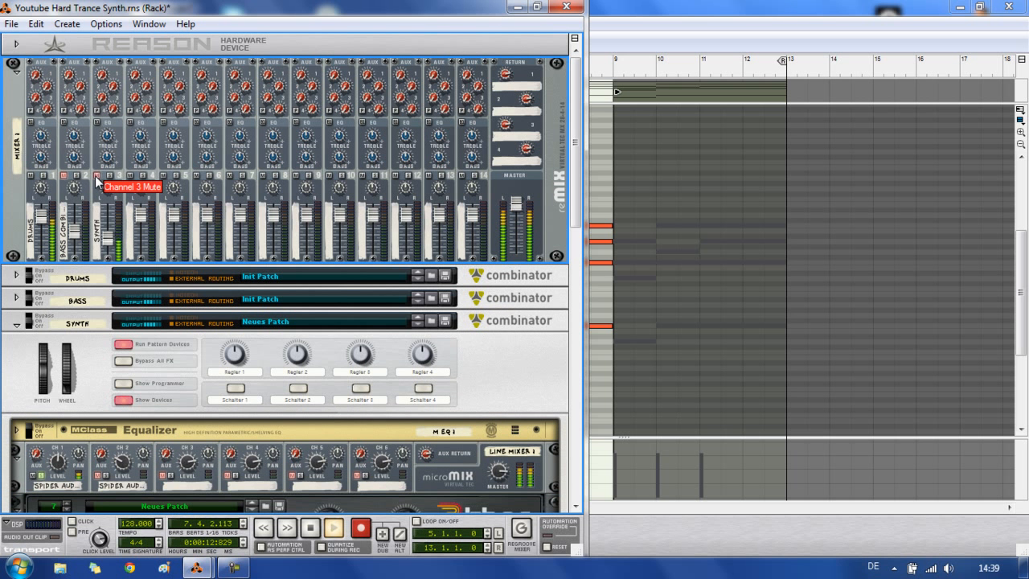
{"action": "key", "text": "space"}
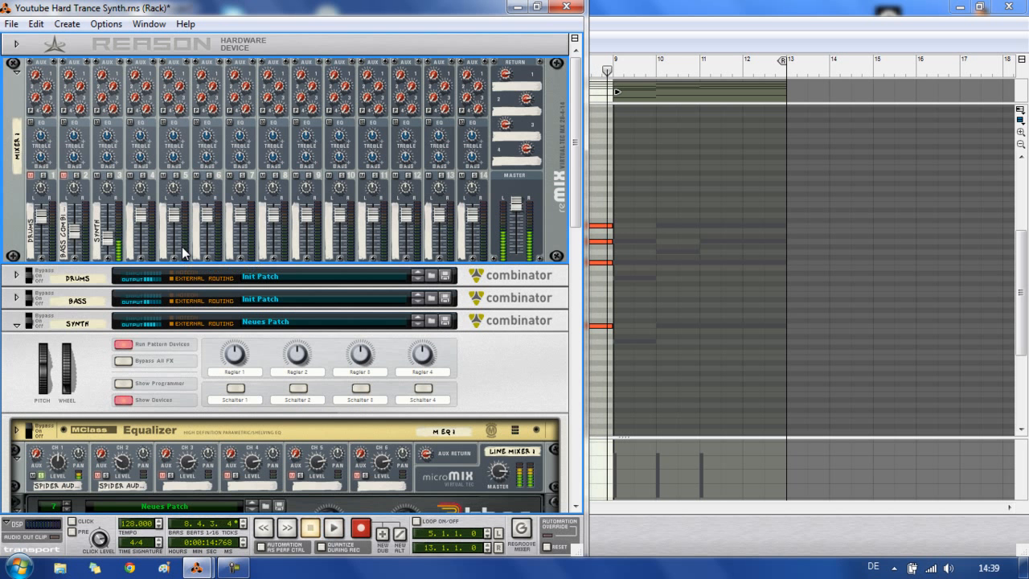
Check the pitch settings of Thor 1's first oscillator and choose Analog as the second oscillator's type.
{"action": "scroll", "coordinate": [181, 247], "scroll_direction": "down", "scroll_amount": 5}
{"action": "scroll", "coordinate": [182, 246], "scroll_direction": "down", "scroll_amount": 1}
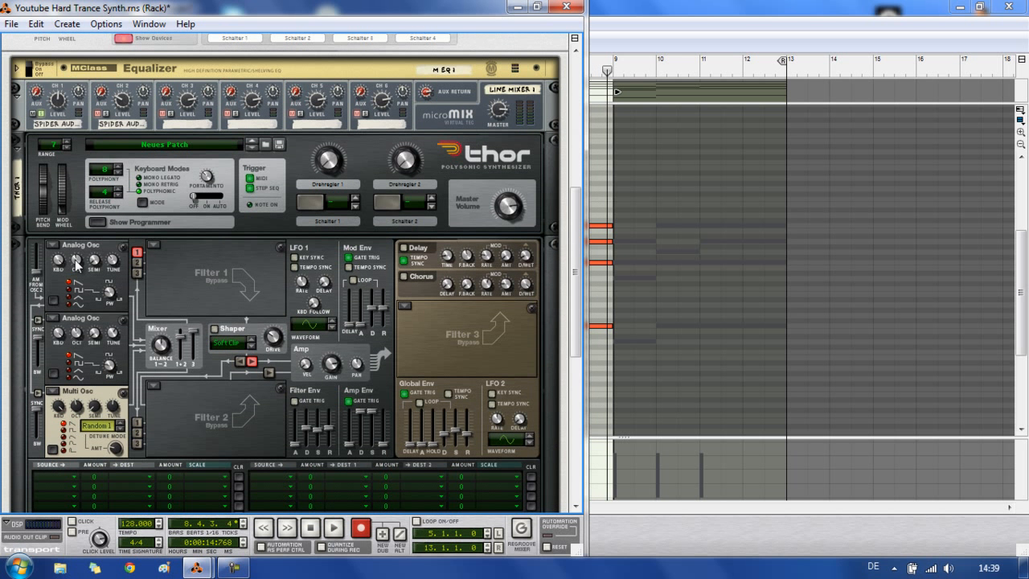
{"action": "mouse_move", "coordinate": [77, 263]}
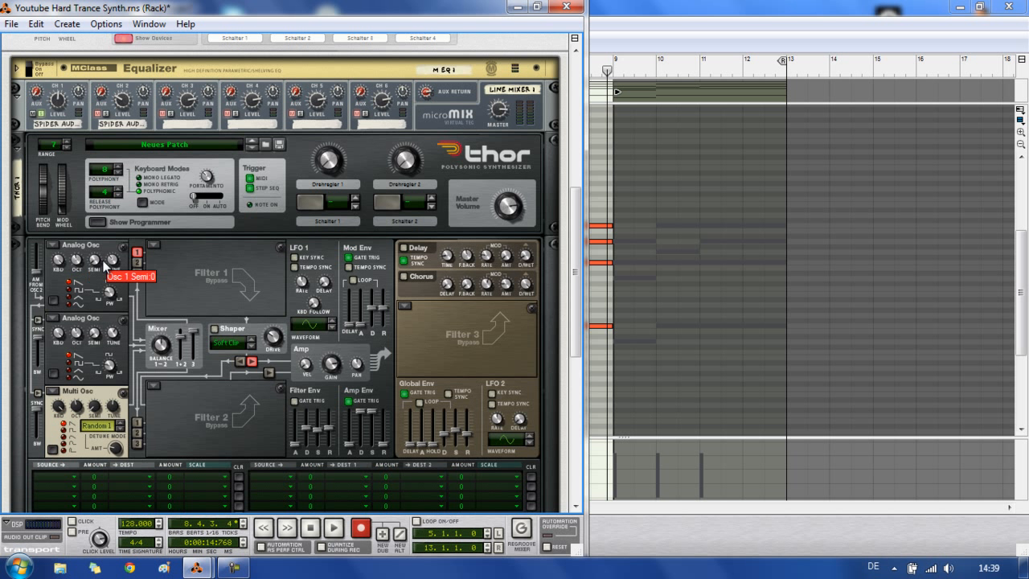
{"action": "mouse_move", "coordinate": [115, 261]}
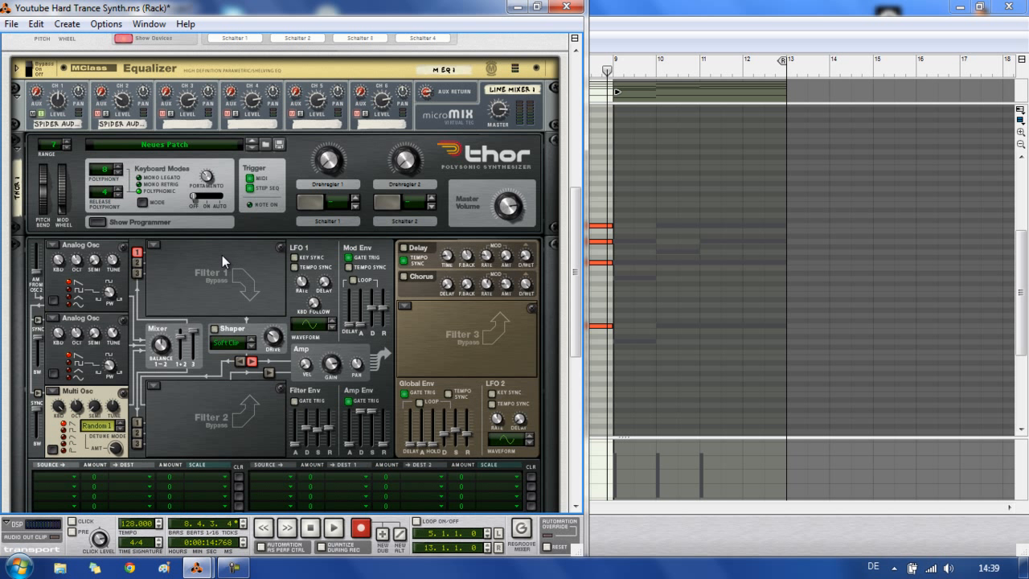
{"action": "left_click", "coordinate": [69, 325]}
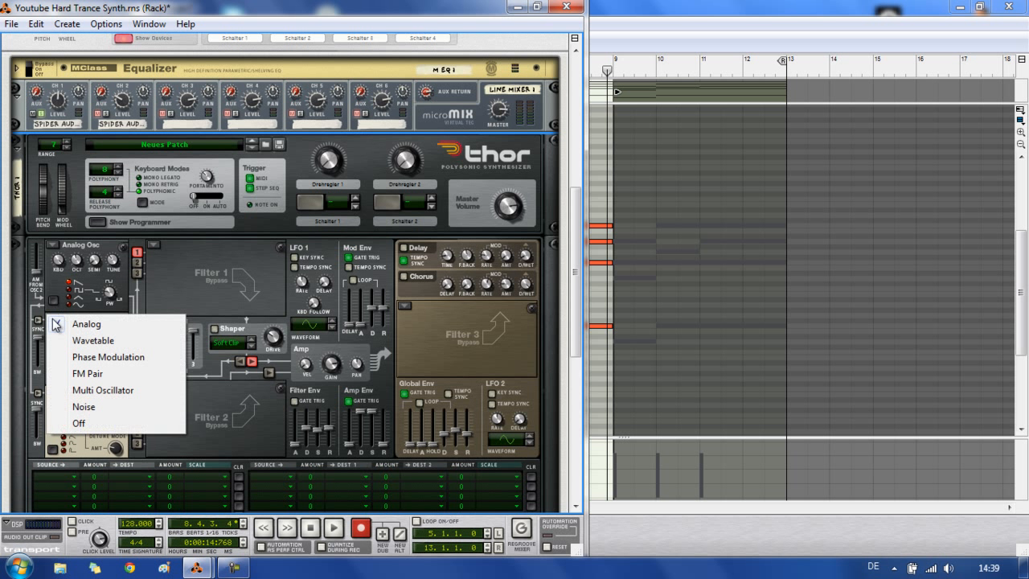
{"action": "left_click", "coordinate": [81, 322]}
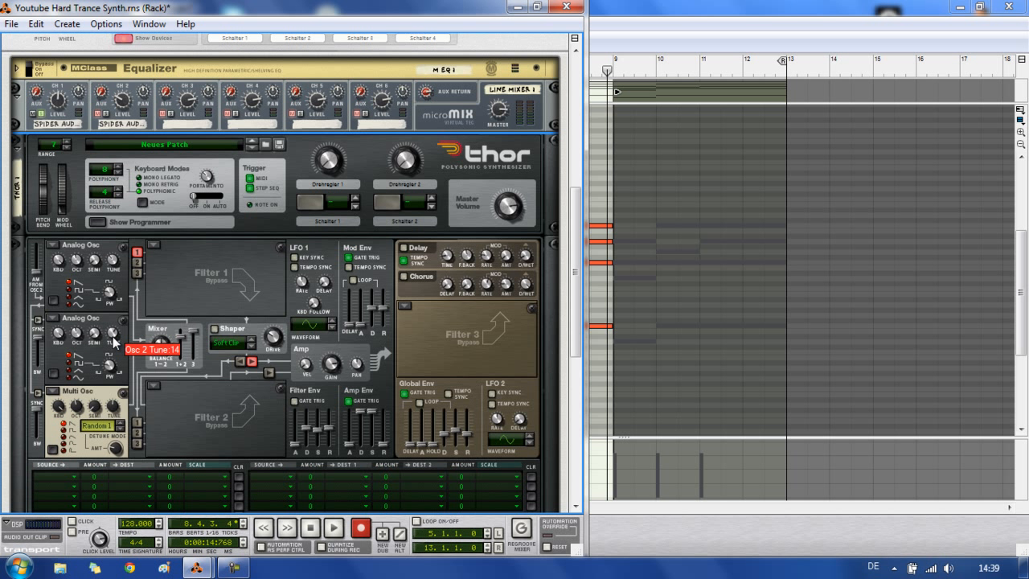
Route Thor 1's second oscillator into Filter 1 and play the song to audition it, stopping playback at the end.
{"action": "left_click", "coordinate": [138, 263]}
{"action": "key", "text": "space"}
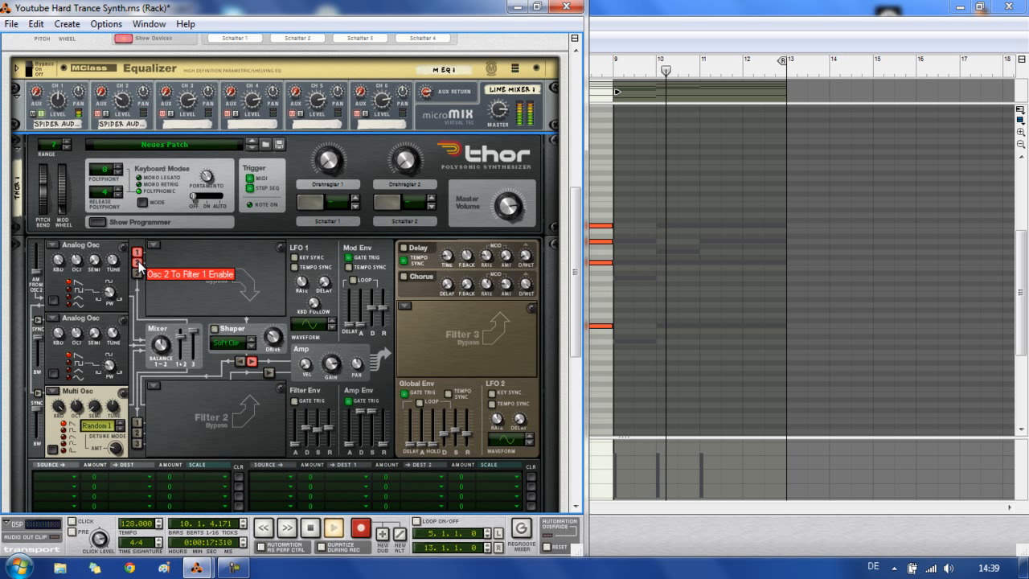
{"action": "key", "text": "space"}
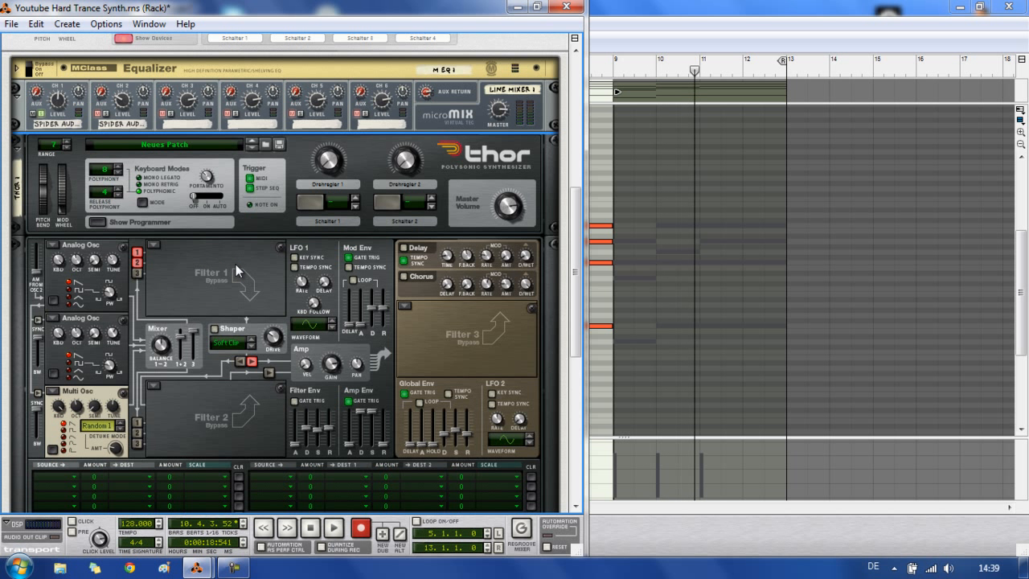
Route only oscillator 3 into Thor 1's Filter 1, with oscillators 1 and 2 switched off, and audition it.
{"action": "scroll", "coordinate": [115, 211], "scroll_direction": "down", "scroll_amount": 2}
{"action": "left_click", "coordinate": [137, 203]}
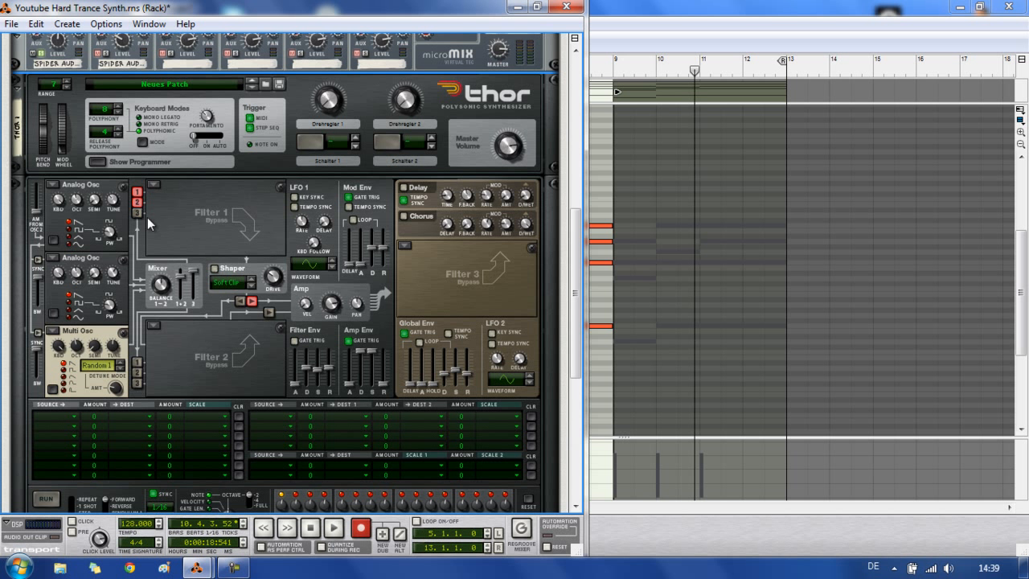
{"action": "scroll", "coordinate": [147, 217], "scroll_direction": "down", "scroll_amount": 2}
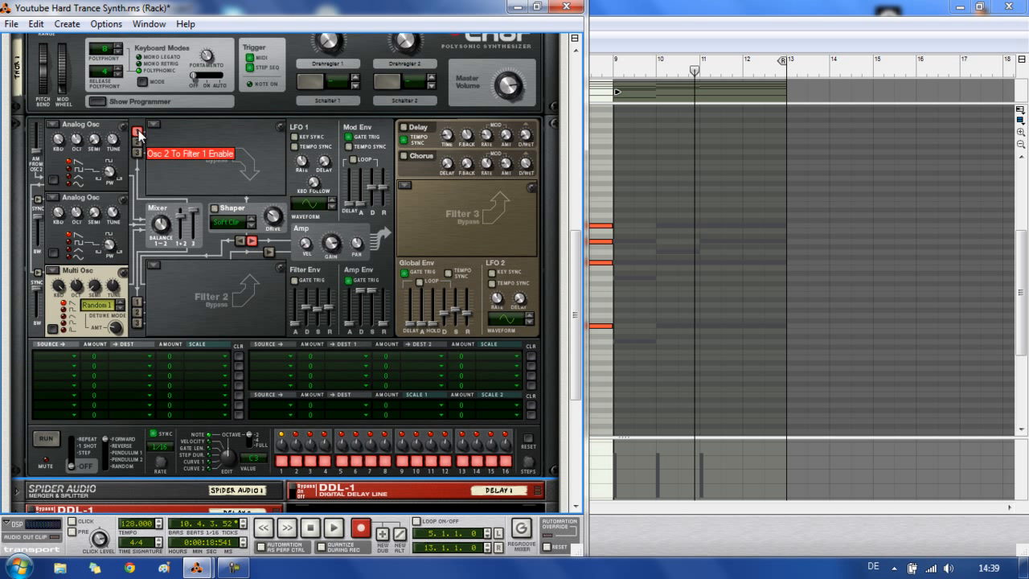
{"action": "left_click", "coordinate": [138, 132]}
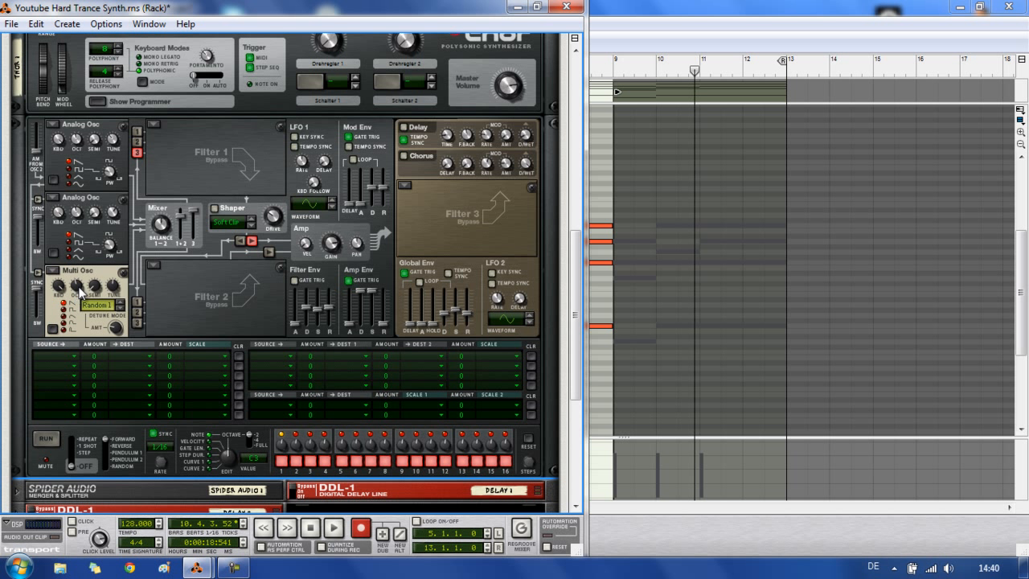
{"action": "mouse_move", "coordinate": [79, 288]}
{"action": "key", "text": "space"}
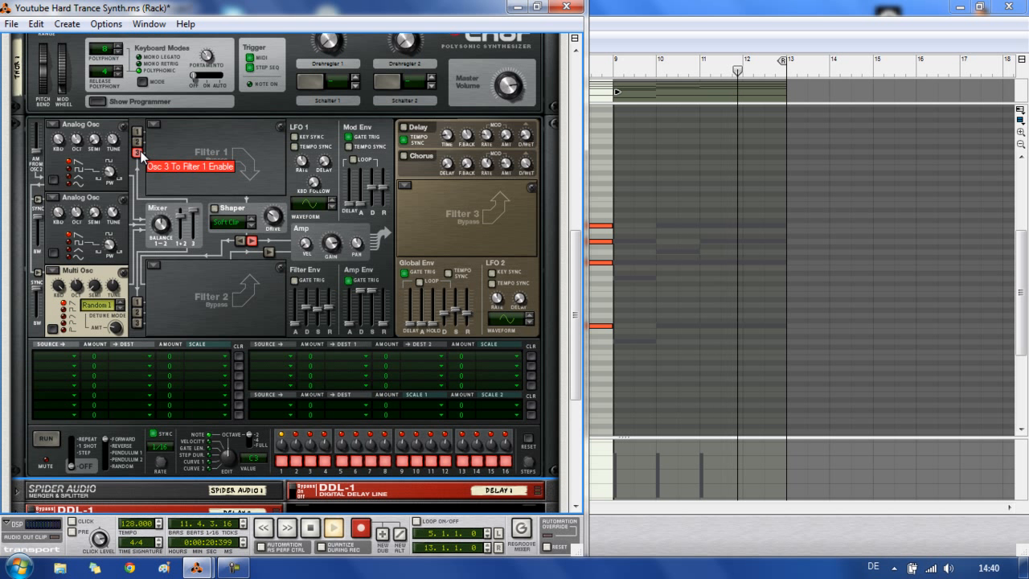
{"action": "key", "text": "space"}
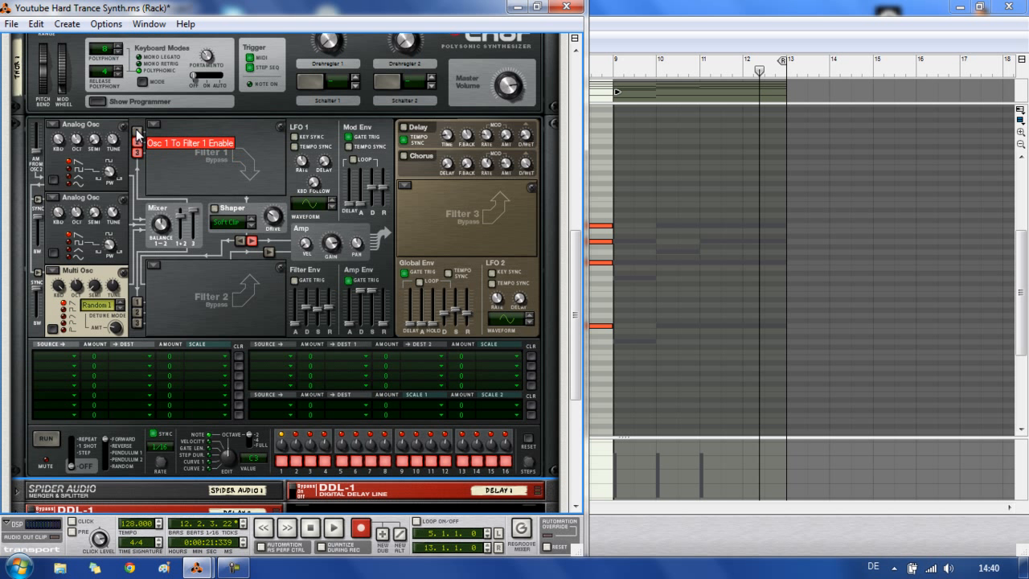
Re-enable oscillators 1 and 2 into Filter 1 and play all three oscillators together.
{"action": "key", "text": "space"}
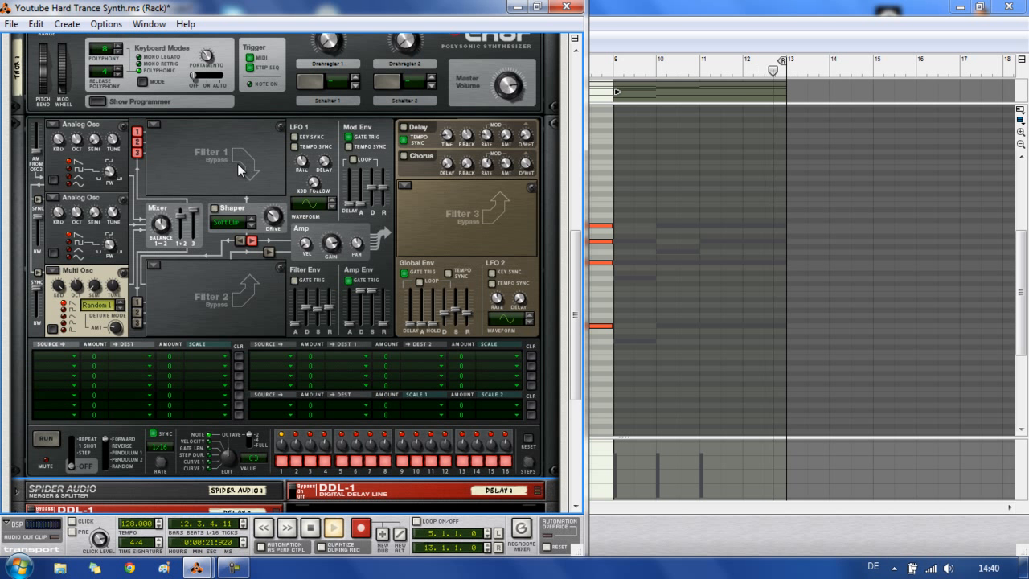
{"action": "key", "text": "space"}
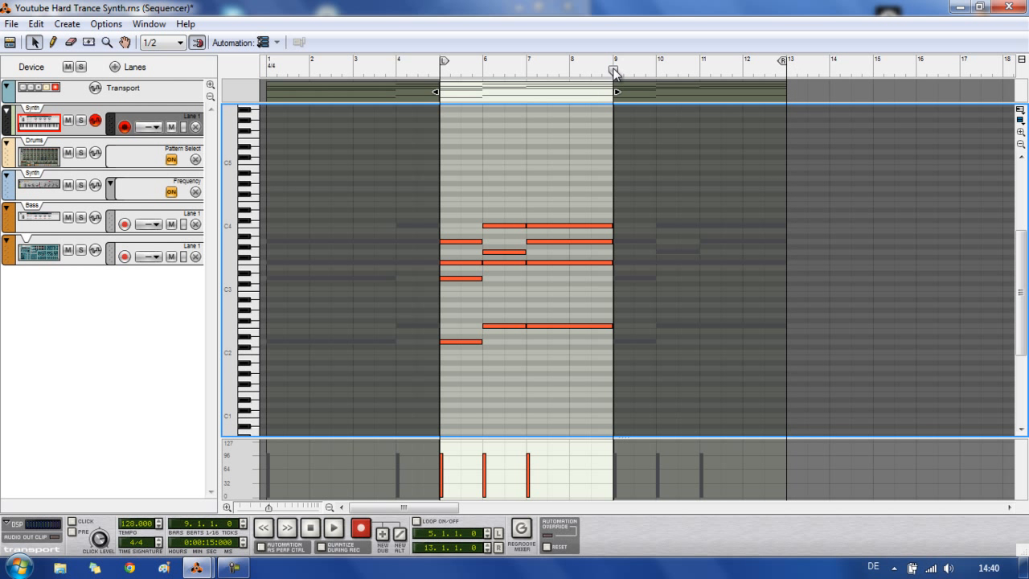
Set the sequencer loop from bar 5 to bar 9, enable looping, and audition the loop back in the rack.
{"action": "key", "text": "F7"}
{"action": "left_click", "coordinate": [438, 65]}
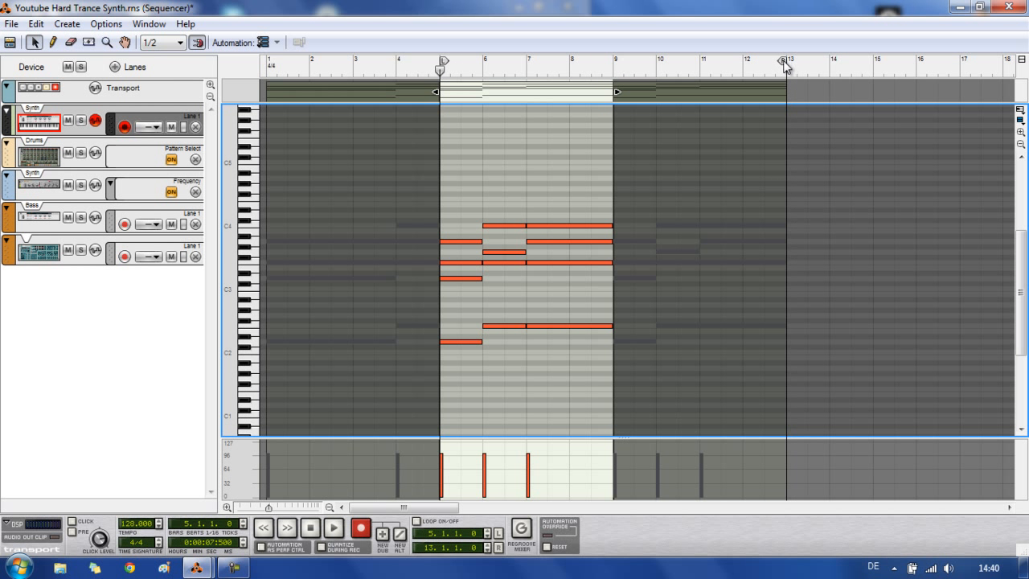
{"action": "left_click_drag", "start_coordinate": [784, 63], "coordinate": [610, 61]}
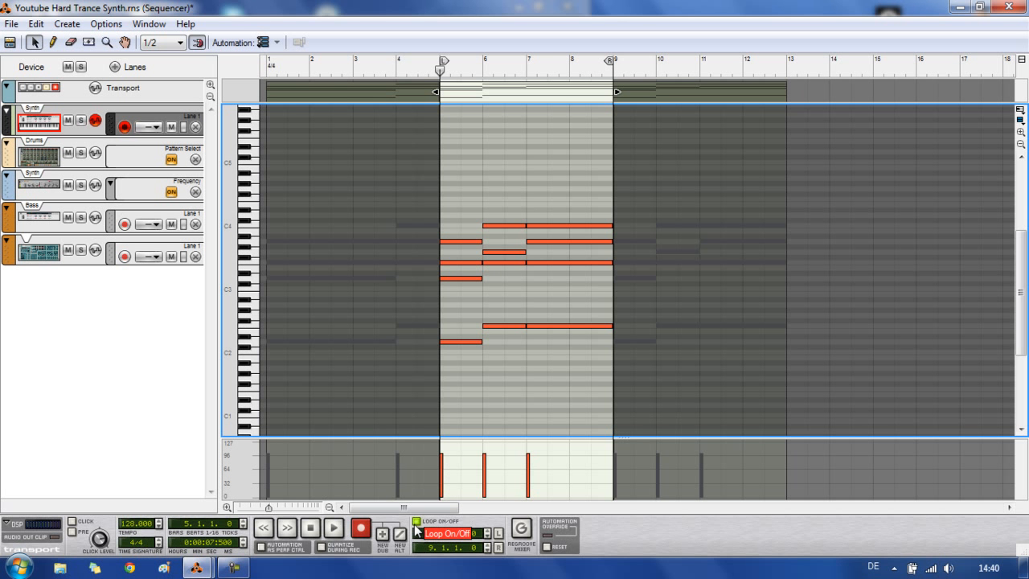
{"action": "key", "text": "space"}
{"action": "mouse_move", "coordinate": [196, 567]}
{"action": "left_click", "coordinate": [115, 475]}
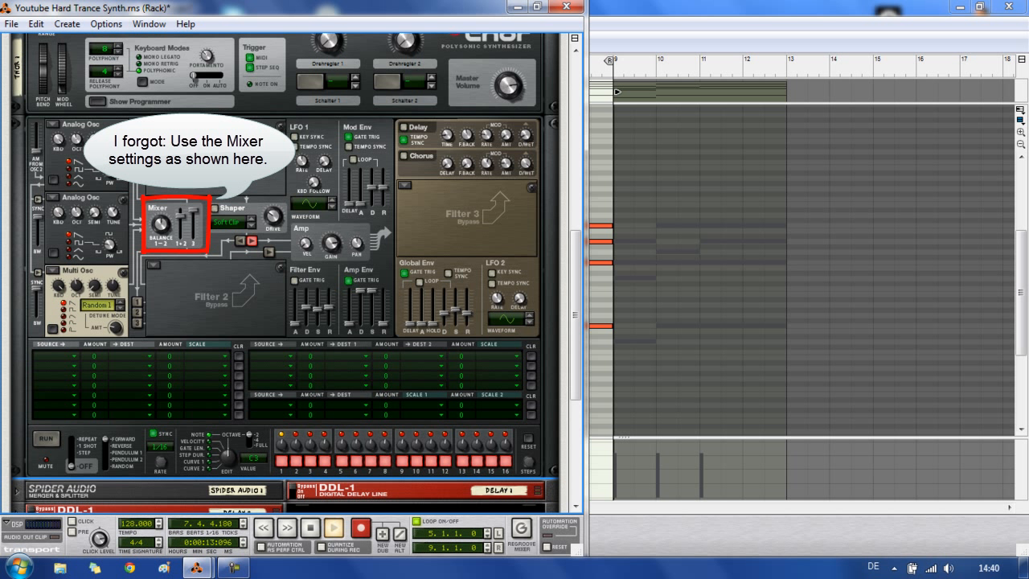
{"action": "key", "text": "space"}
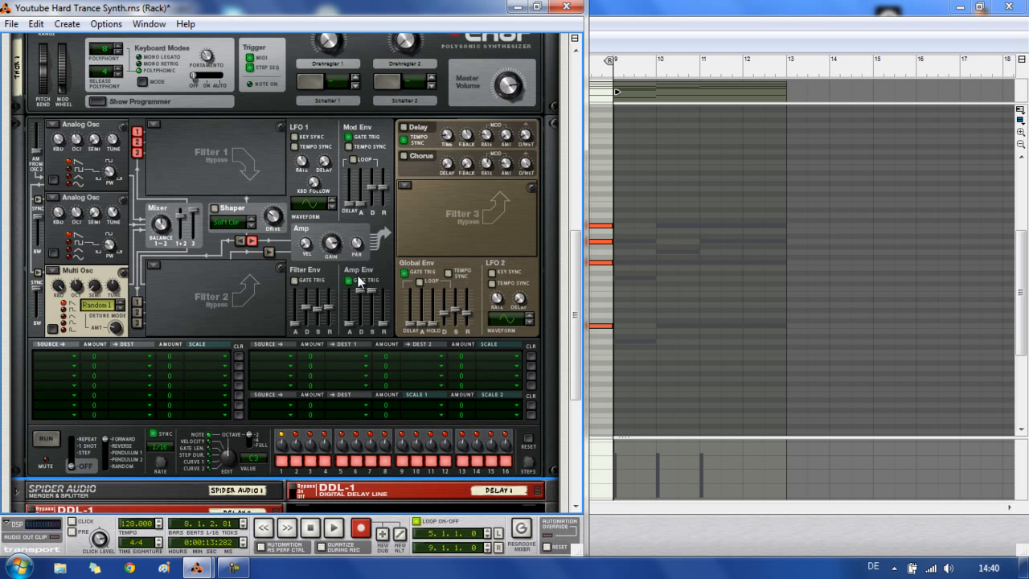
Check the attack, decay and release settings of Thor 1's amp envelope.
{"action": "mouse_move", "coordinate": [360, 291]}
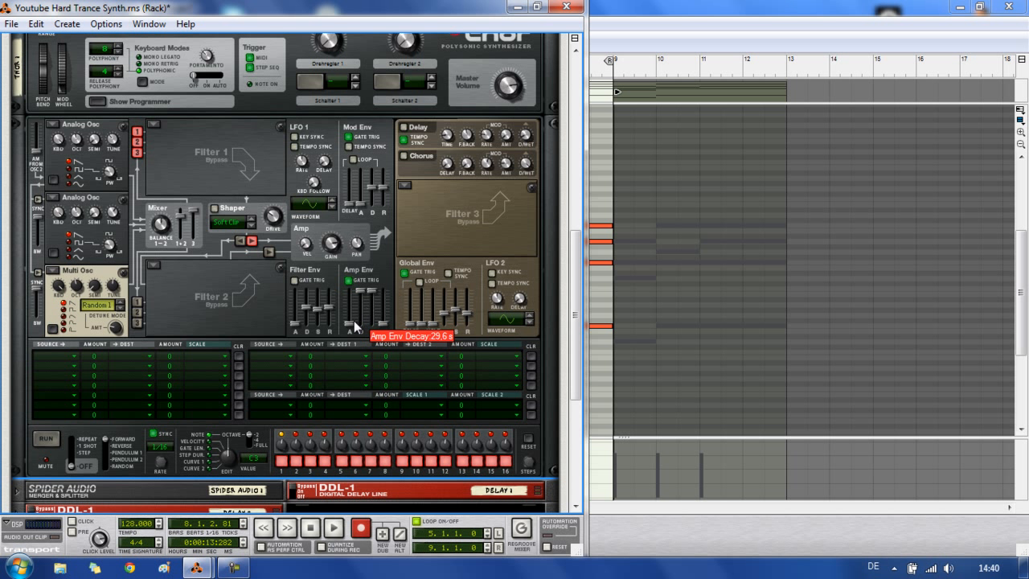
{"action": "mouse_move", "coordinate": [348, 326]}
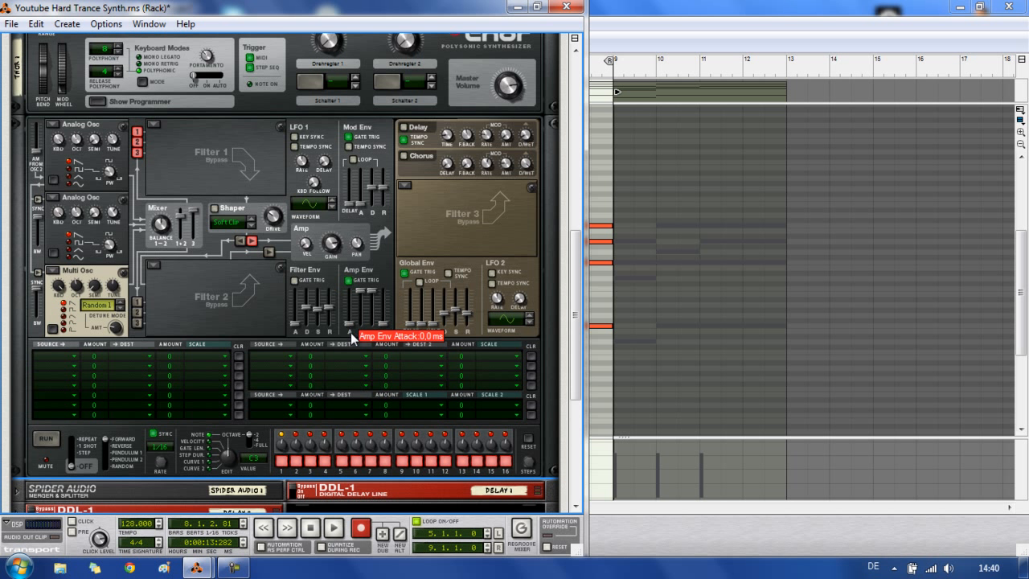
{"action": "mouse_move", "coordinate": [386, 331]}
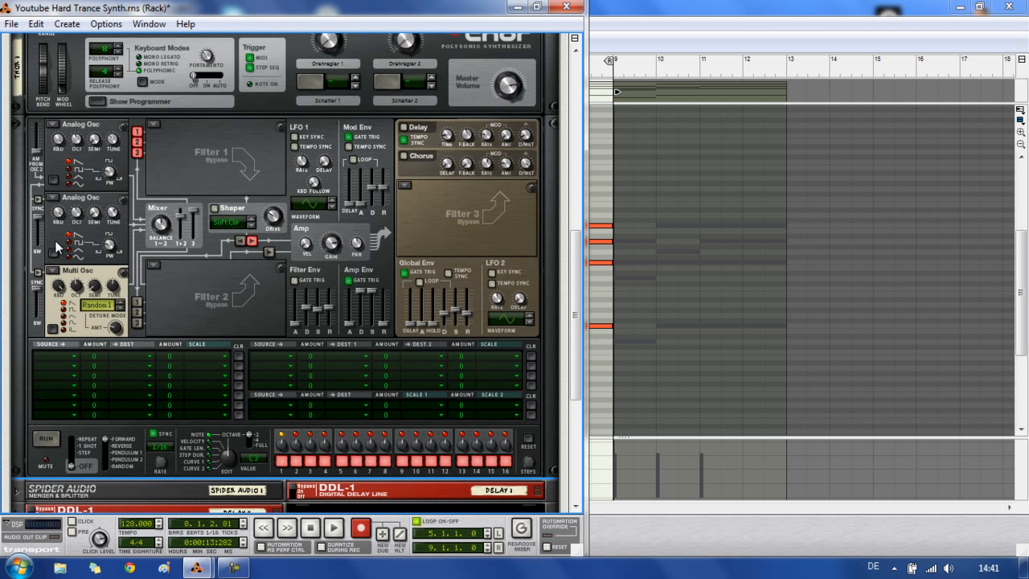
Fold Thor 1 and unfold Spider Audio 1 together with the Delay 1 and Delay 2 units.
{"action": "scroll", "coordinate": [72, 114], "scroll_direction": "up", "scroll_amount": 2}
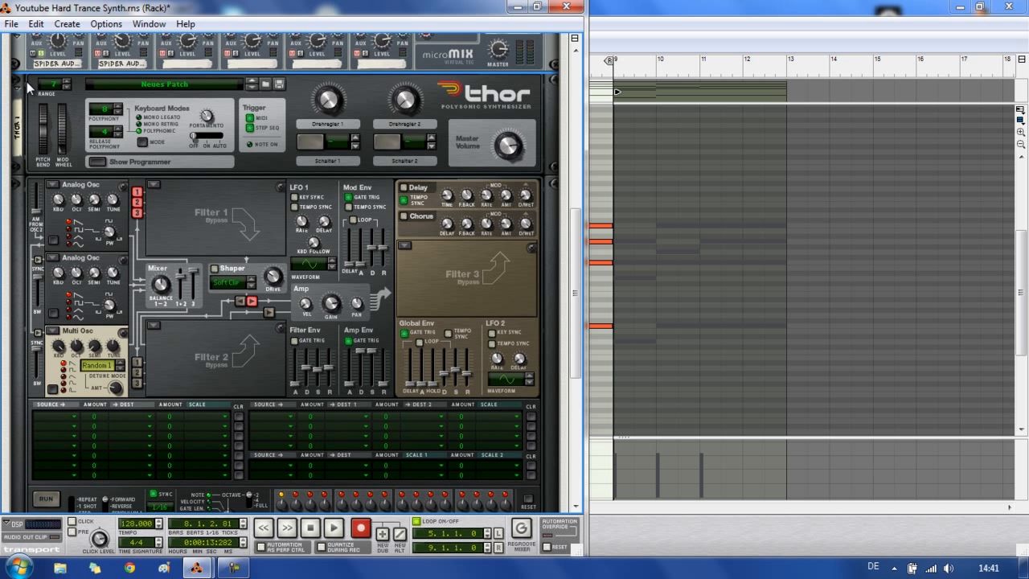
{"action": "left_click", "coordinate": [17, 81]}
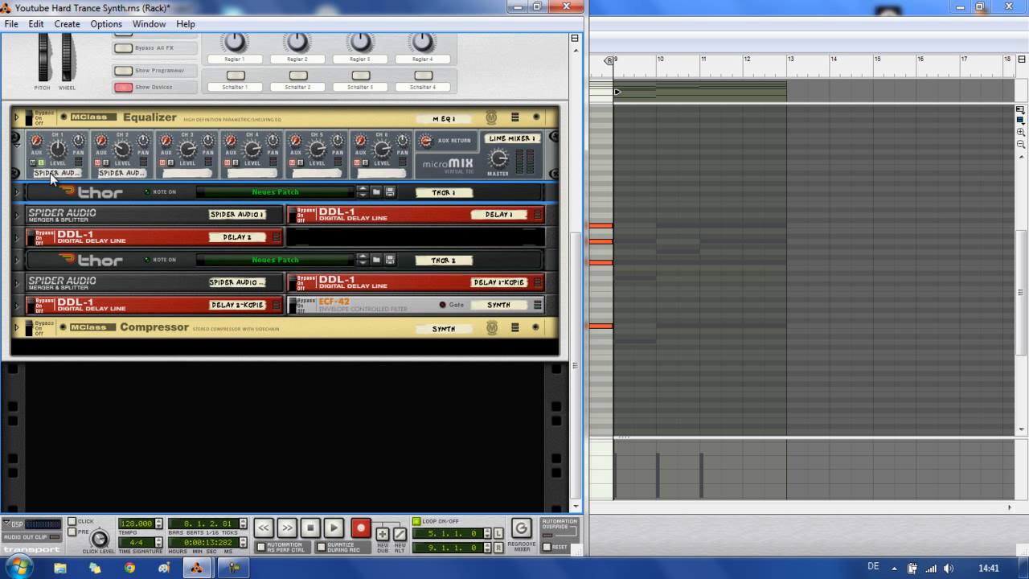
{"action": "left_click", "coordinate": [17, 218]}
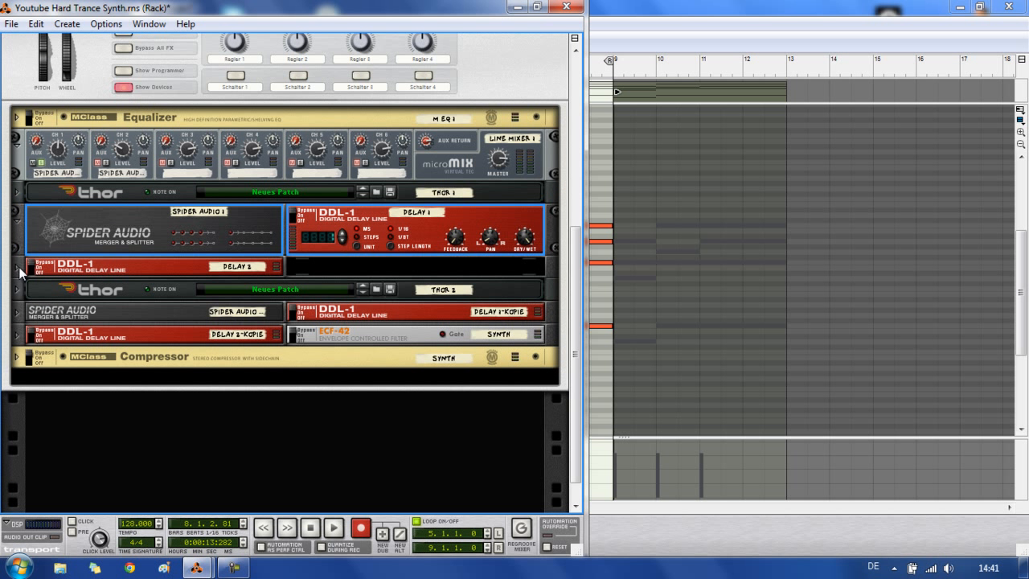
{"action": "left_click", "coordinate": [19, 275]}
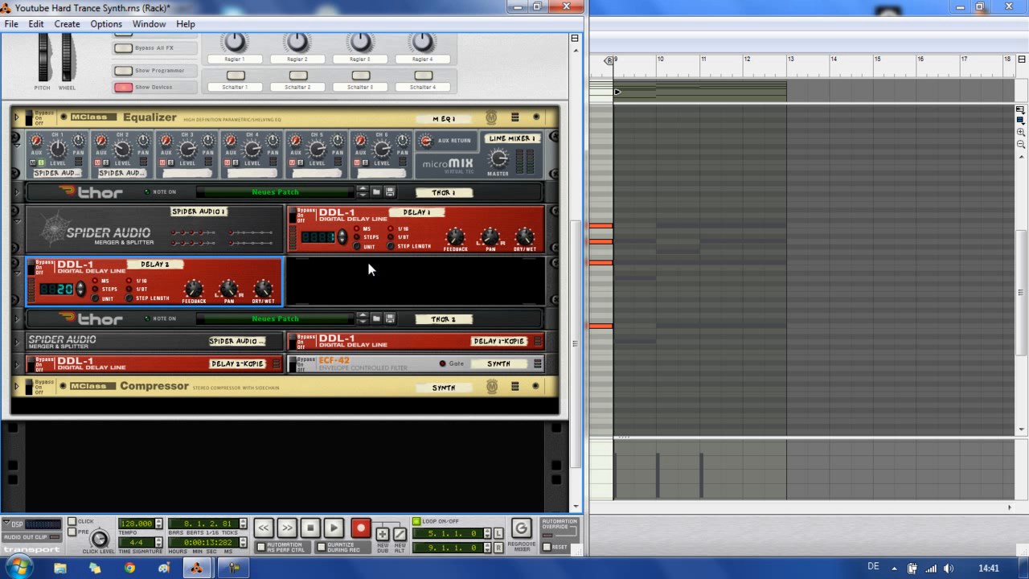
Unfold Thor 1 and turn the rack around to show the rear cabling.
{"action": "left_click", "coordinate": [17, 192]}
{"action": "key", "text": "Tab"}
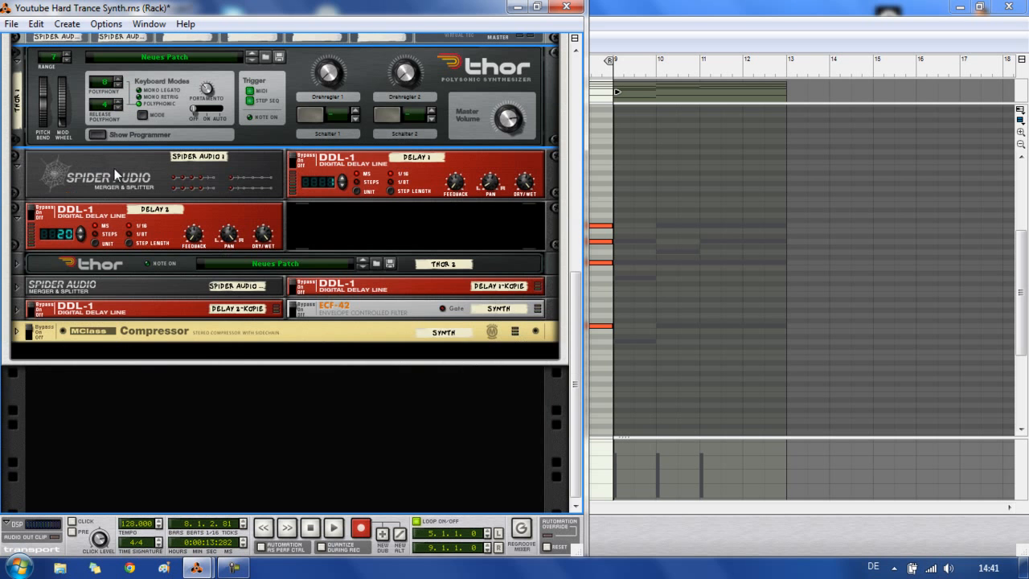
{"action": "scroll", "coordinate": [525, 237], "scroll_direction": "up", "scroll_amount": 3}
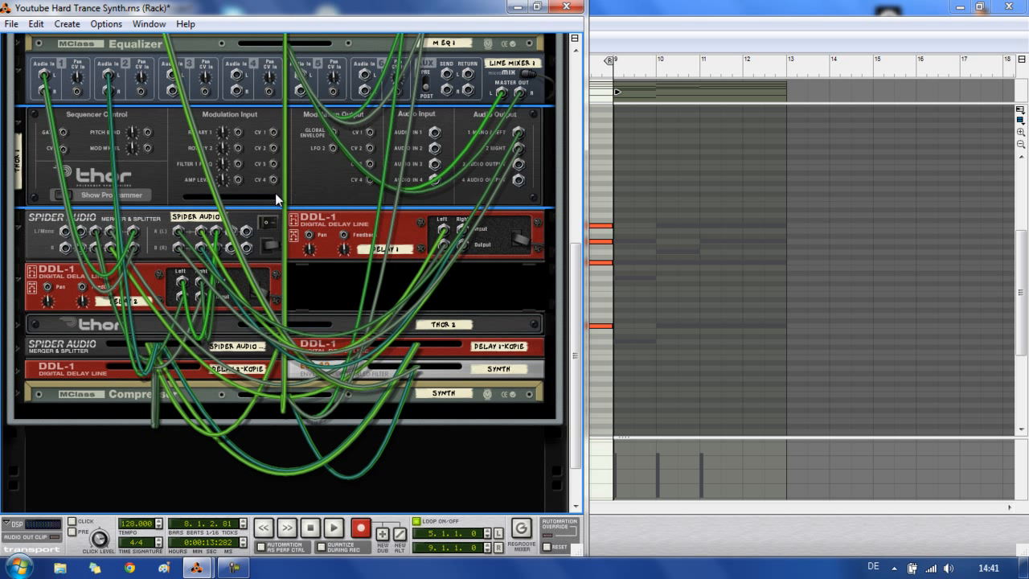
Examine Spider Audio 1's device commands and the cable connections of its splitter, including the input from Thor 1.
{"action": "right_click", "coordinate": [155, 224]}
{"action": "mouse_move", "coordinate": [275, 348]}
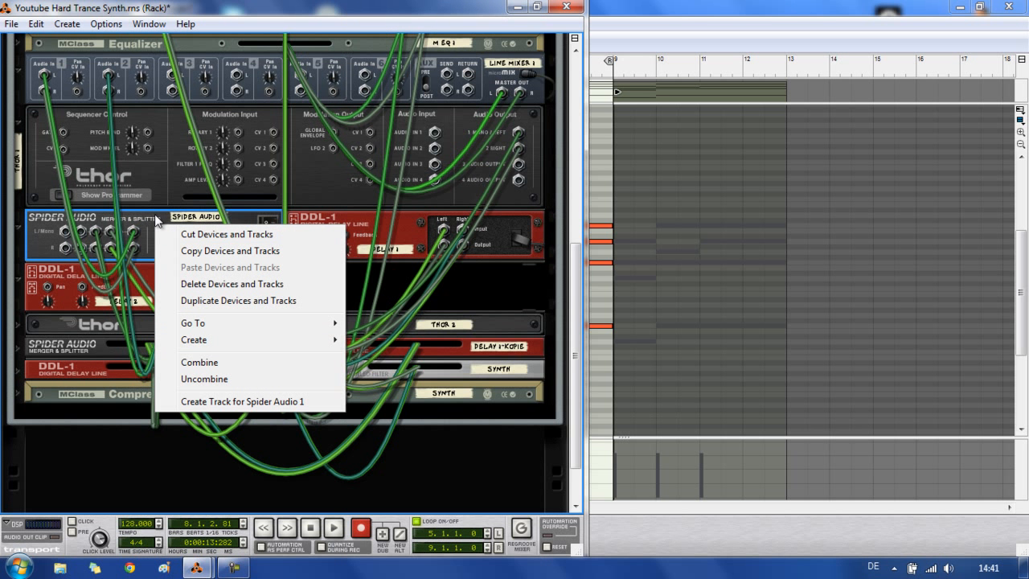
{"action": "left_click", "coordinate": [152, 220]}
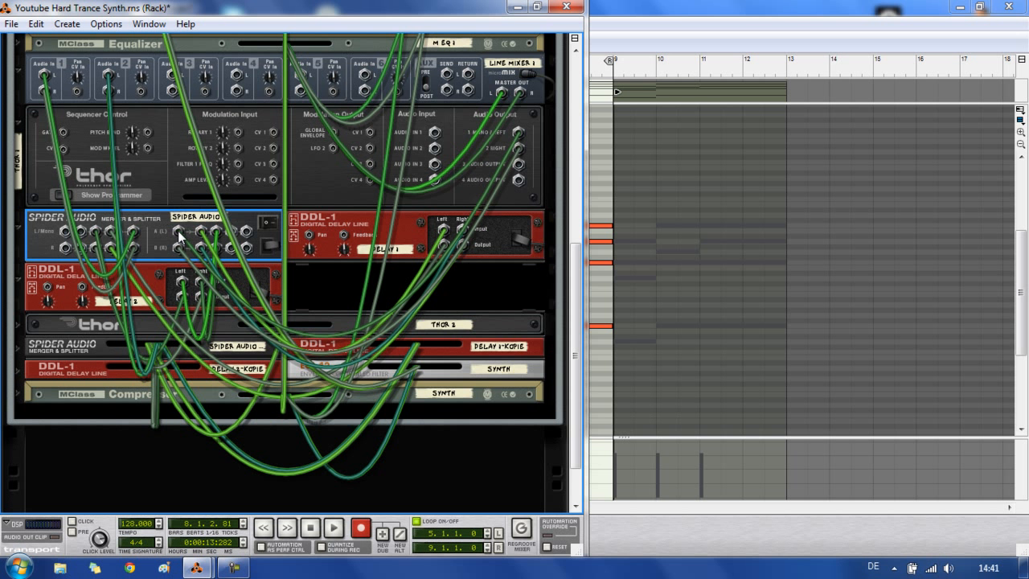
{"action": "mouse_move", "coordinate": [177, 231]}
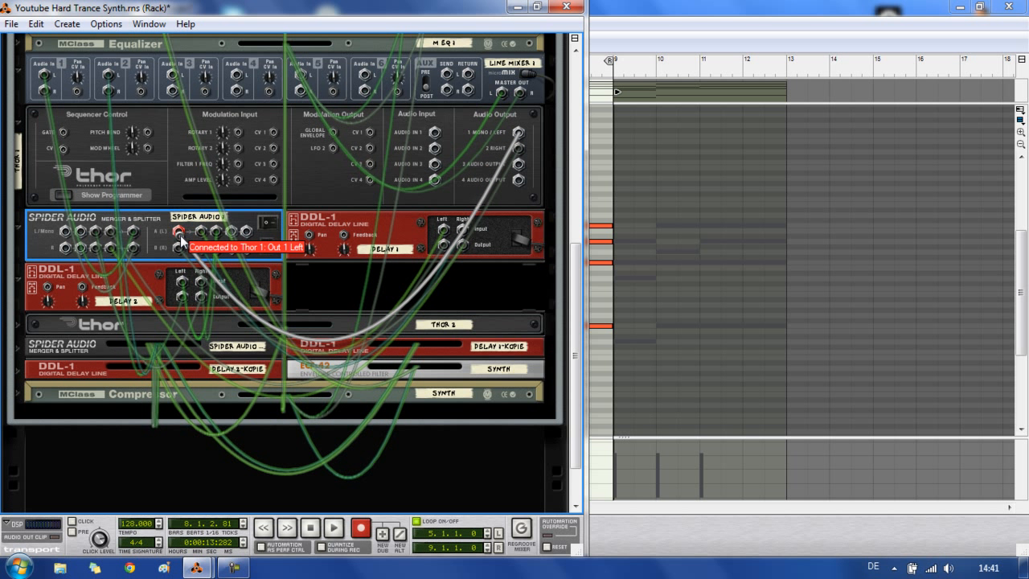
{"action": "left_click", "coordinate": [179, 232]}
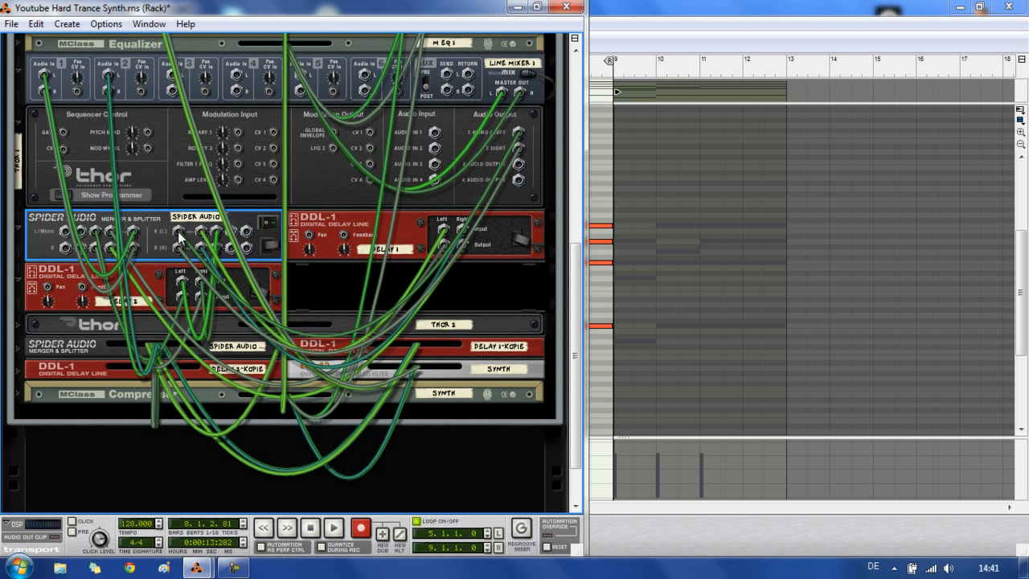
{"action": "mouse_move", "coordinate": [178, 231]}
{"action": "left_click_drag", "start_coordinate": [202, 233], "coordinate": [201, 233]}
Trace the cables between Spider Audio 1 and the inputs and outputs of Delay 1 and Delay 2.
{"action": "left_click", "coordinate": [403, 223]}
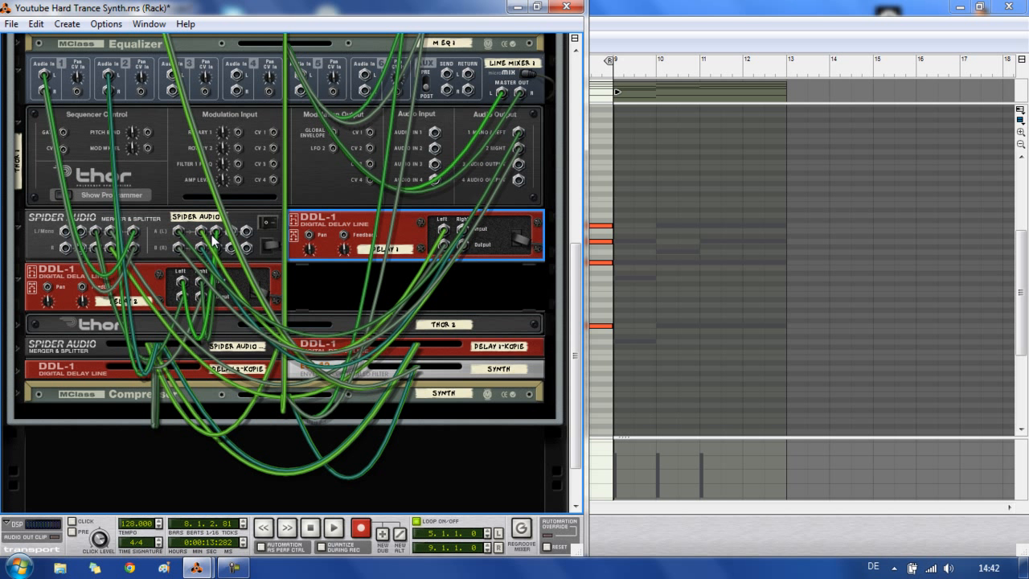
{"action": "left_click_drag", "start_coordinate": [203, 248], "coordinate": [202, 246]}
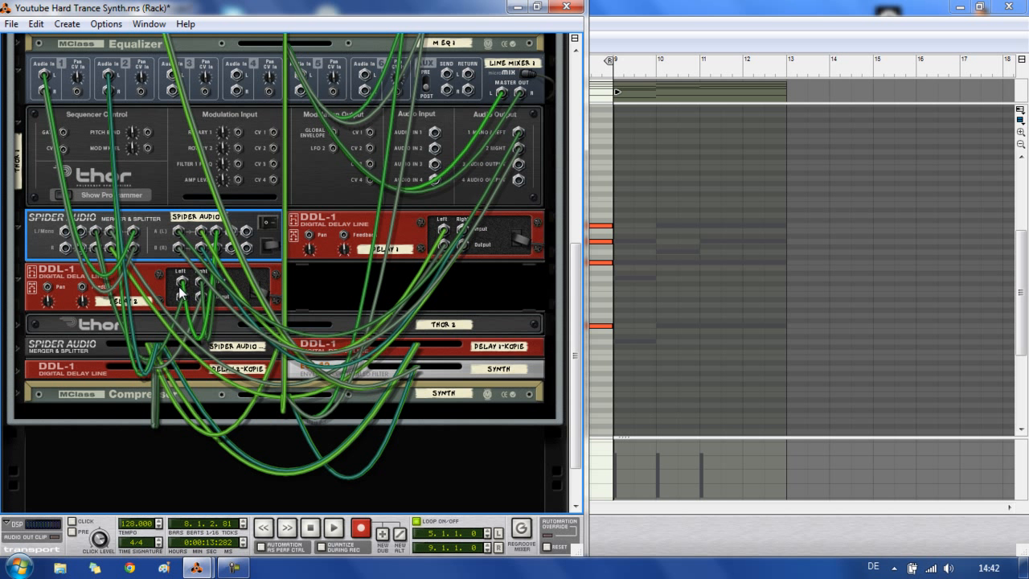
{"action": "mouse_move", "coordinate": [215, 230]}
{"action": "left_mouse_down"}
{"action": "mouse_move", "coordinate": [184, 281]}
{"action": "mouse_move", "coordinate": [215, 232]}
{"action": "left_mouse_up"}
{"action": "left_click_drag", "start_coordinate": [443, 245], "coordinate": [436, 252]}
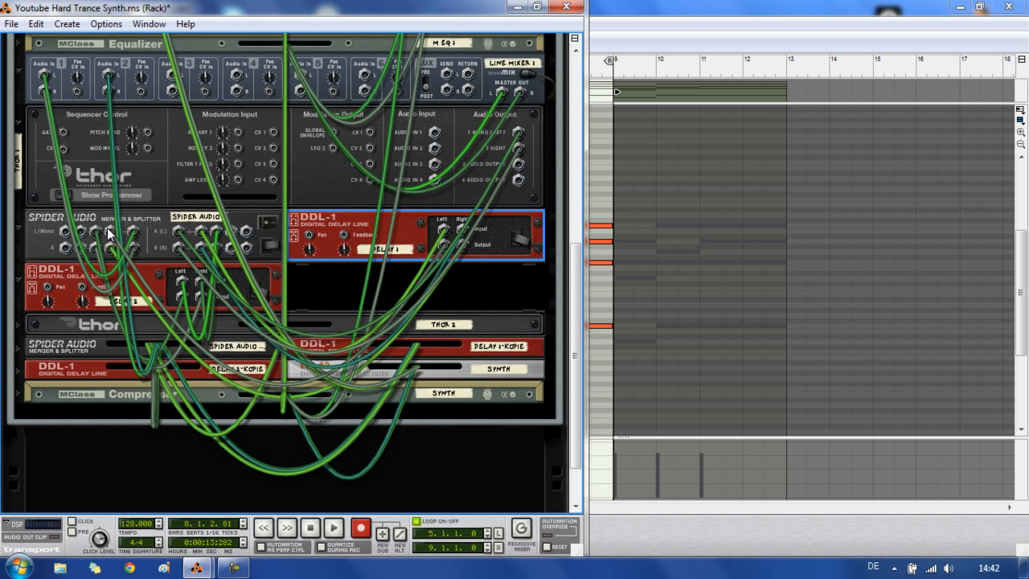
{"action": "left_click", "coordinate": [154, 276]}
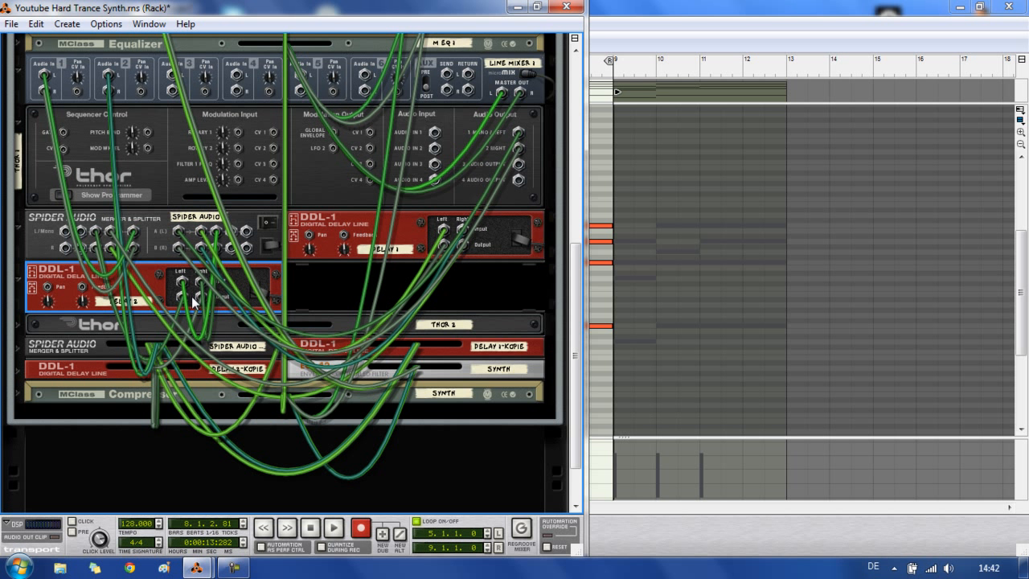
{"action": "left_click_drag", "start_coordinate": [182, 297], "coordinate": [183, 305]}
Turn the rack back to its front and play the loop to hear the sound, stopping playback at the end.
{"action": "key", "text": "Tab"}
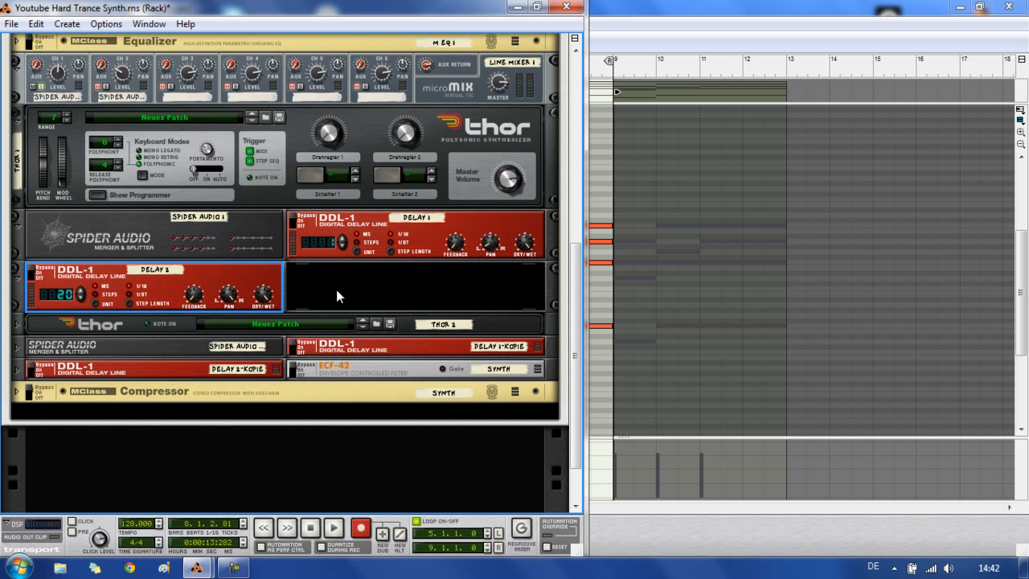
{"action": "key", "text": "space"}
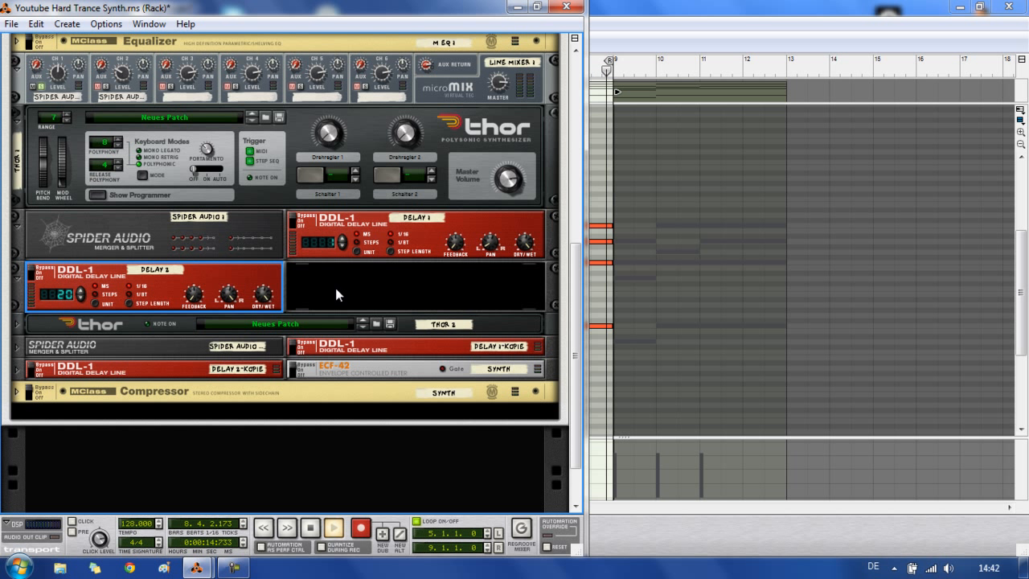
{"action": "key", "text": "space"}
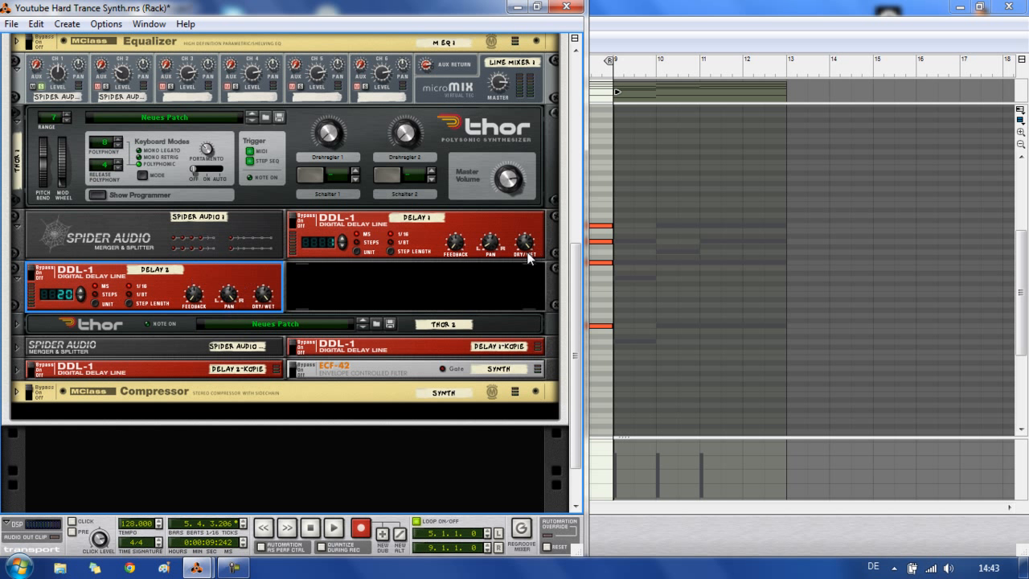
Check the pan setting of the Delay 1 unit.
{"action": "left_click", "coordinate": [490, 245]}
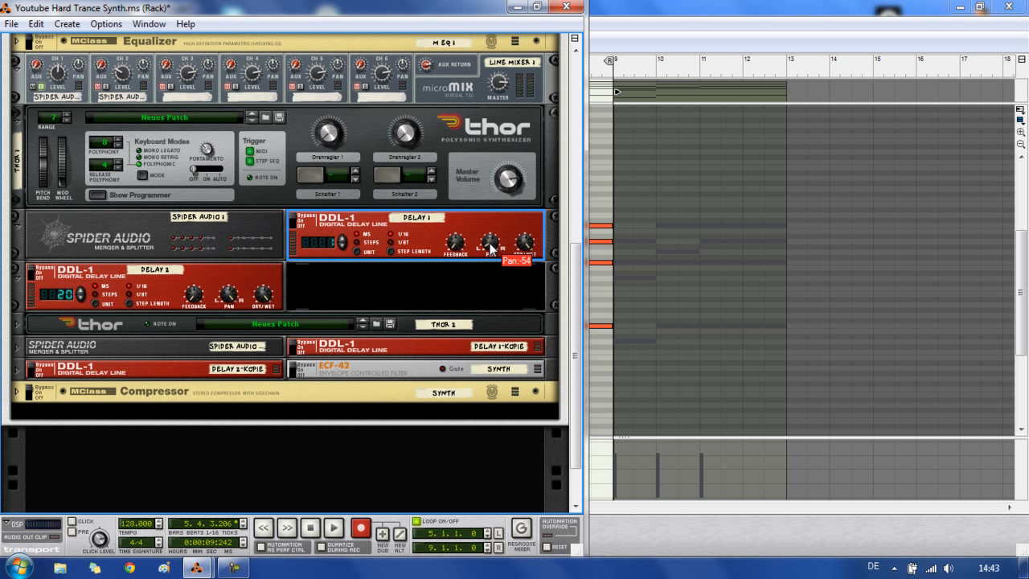
{"action": "mouse_move", "coordinate": [490, 247]}
{"action": "left_mouse_down"}
{"action": "mouse_move", "coordinate": [496, 257]}
{"action": "mouse_move", "coordinate": [491, 248]}
{"action": "left_mouse_up"}
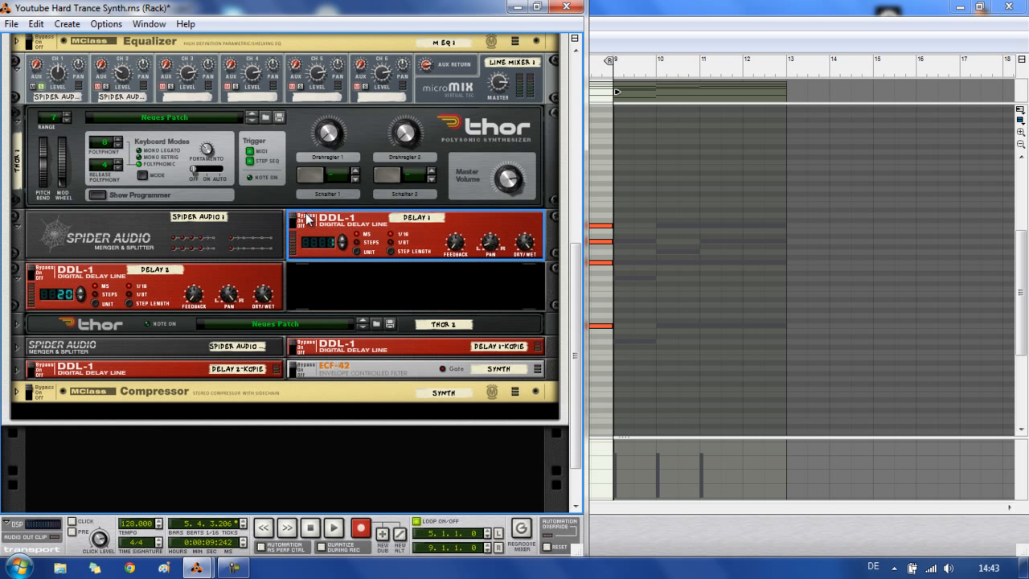
Play the loop while comparing Delay 1 and Delay 2 bypassed and active, leaving both units on.
{"action": "key", "text": "space"}
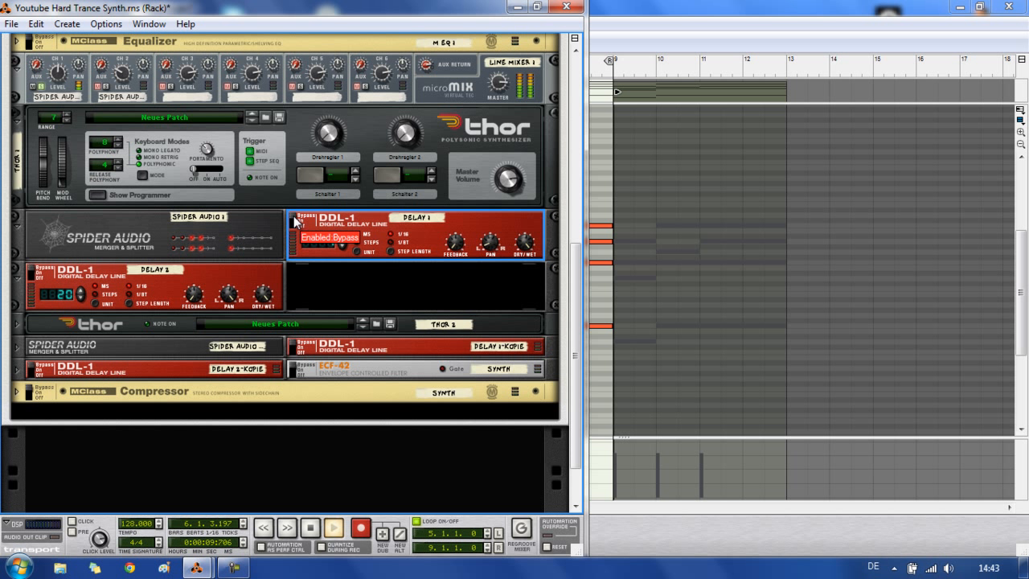
{"action": "left_click", "coordinate": [297, 221]}
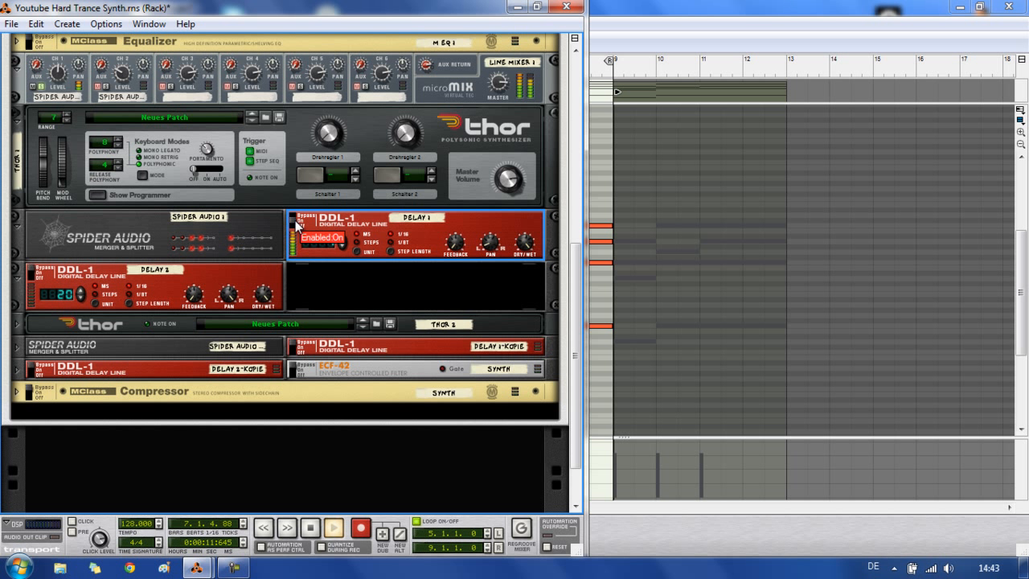
{"action": "key", "text": "space"}
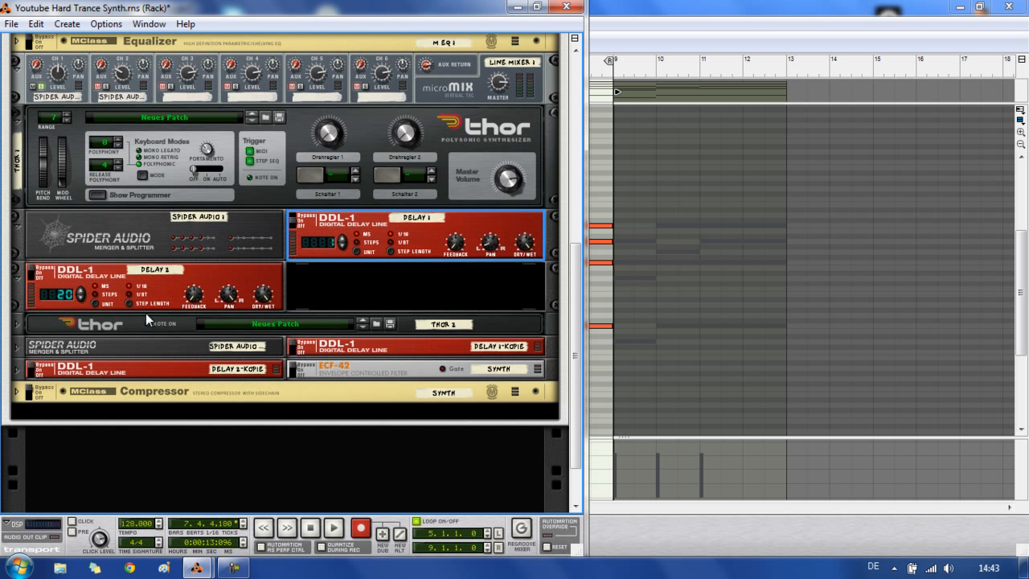
{"action": "key", "text": "space"}
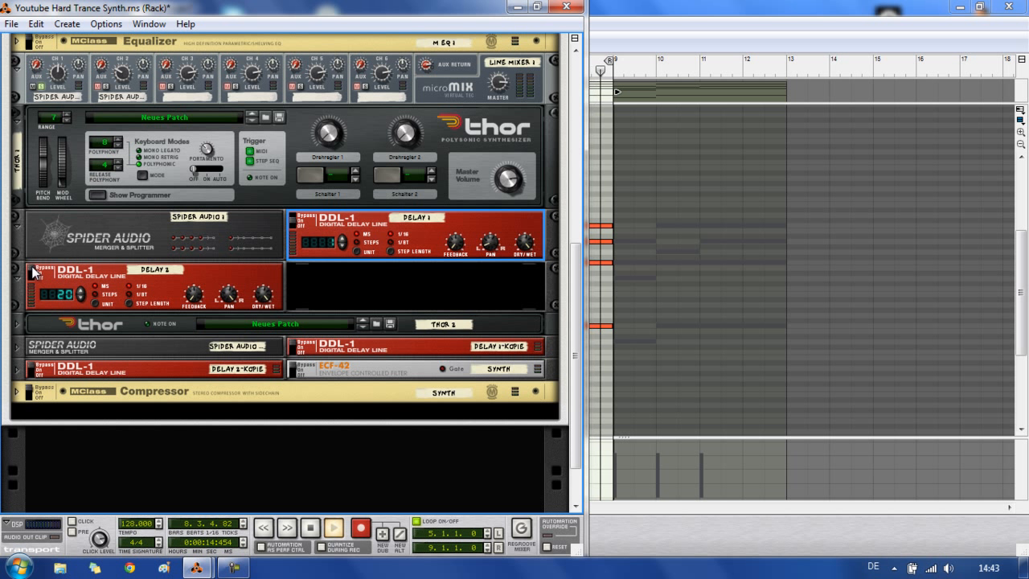
{"action": "left_click", "coordinate": [33, 272]}
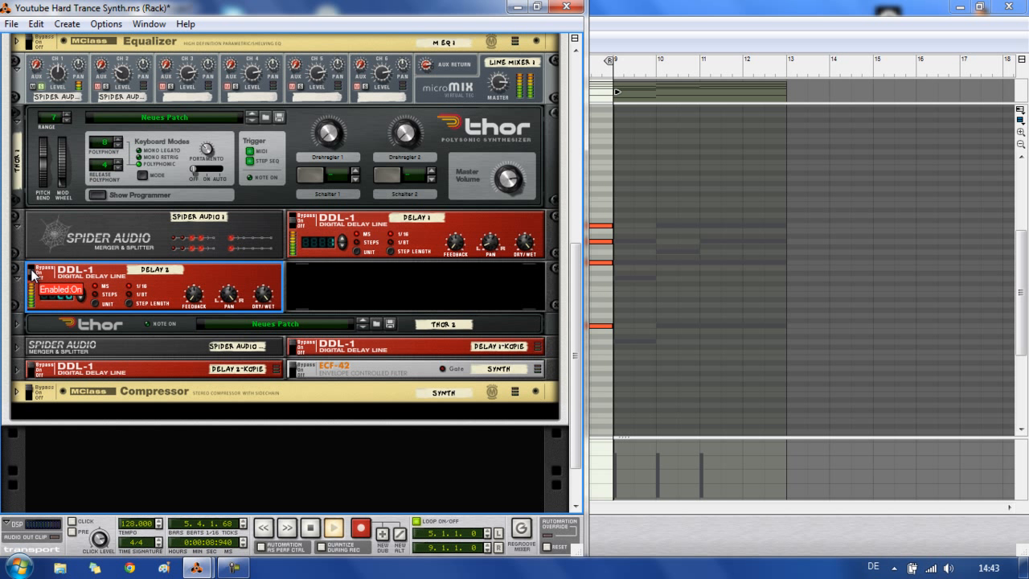
{"action": "key", "text": "space"}
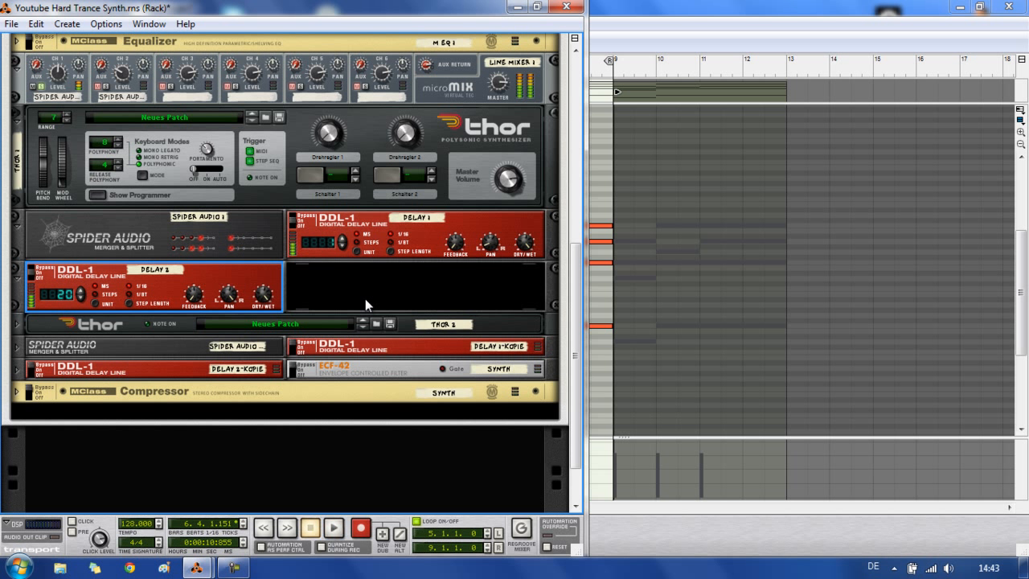
Collapse Thor 1, Spider Audio 1 and its two delays, and switch the line mixer solo from channel 1 to channel 2.
{"action": "left_click", "coordinate": [17, 286]}
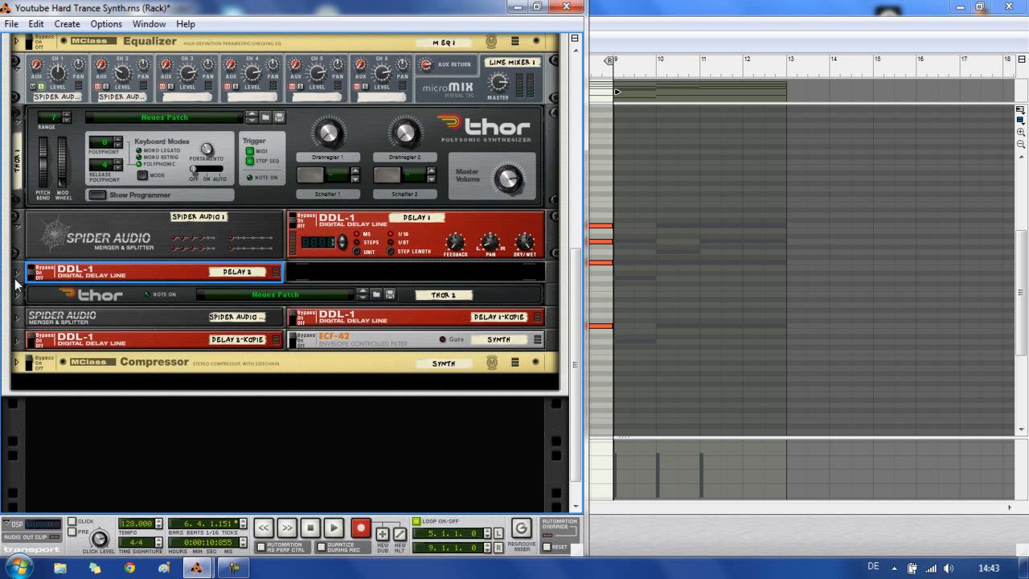
{"action": "left_click", "coordinate": [17, 236]}
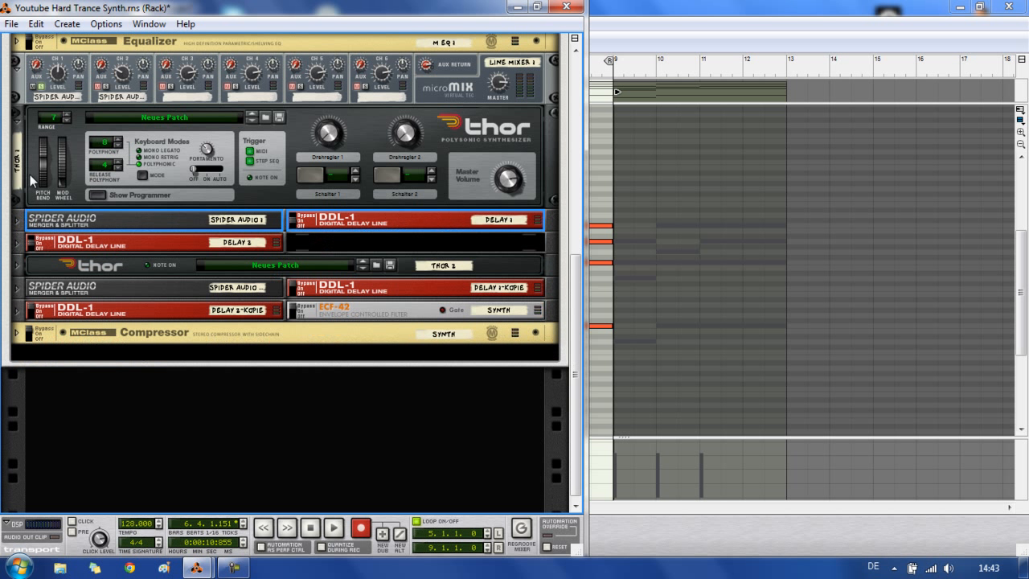
{"action": "left_click", "coordinate": [17, 123]}
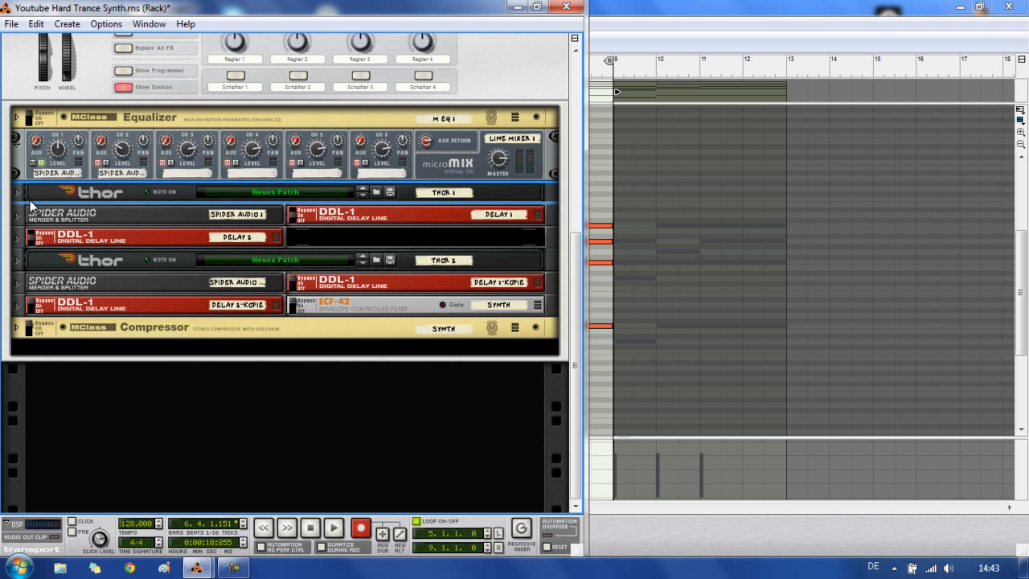
{"action": "left_click", "coordinate": [41, 163]}
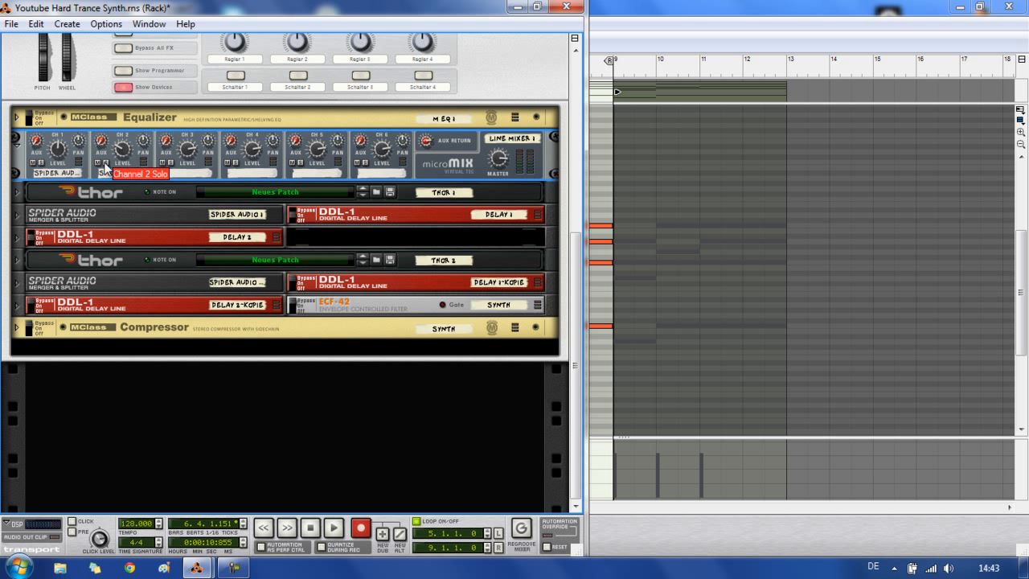
{"action": "left_click", "coordinate": [105, 164]}
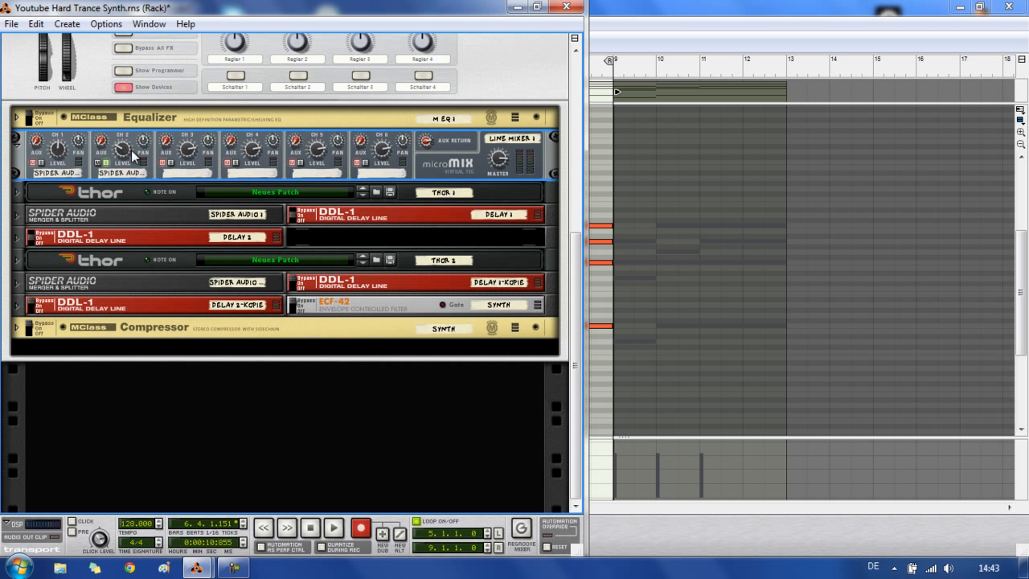
Select Thor 2 together with the copied Spider Audio, Delay 1-Kopie and Delay 2-Kopie.
{"action": "left_click", "coordinate": [45, 261]}
{"action": "left_click", "coordinate": [55, 282], "text": "shift"}
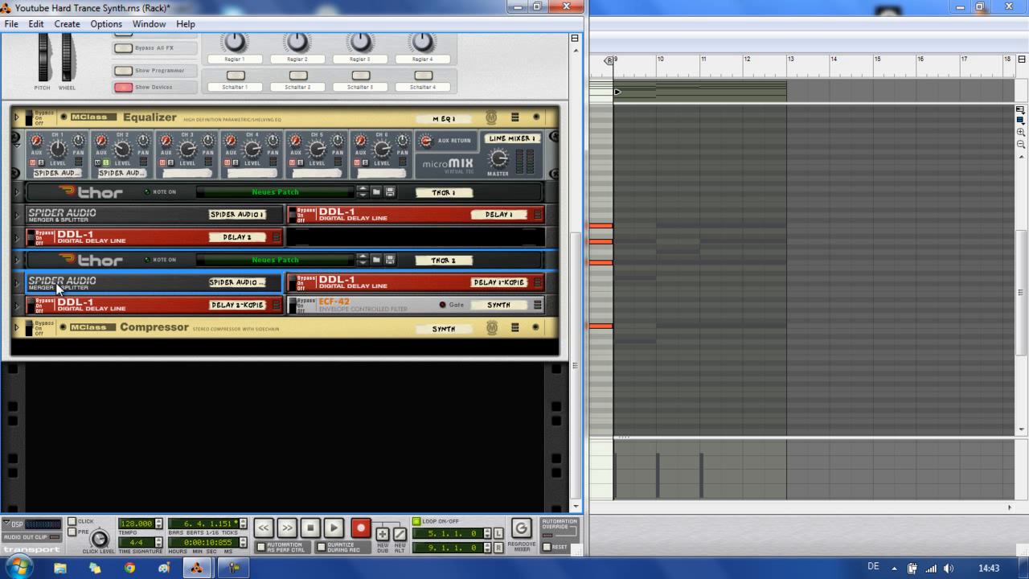
{"action": "left_click", "coordinate": [367, 286], "text": "shift"}
{"action": "left_click", "coordinate": [162, 312], "text": "shift"}
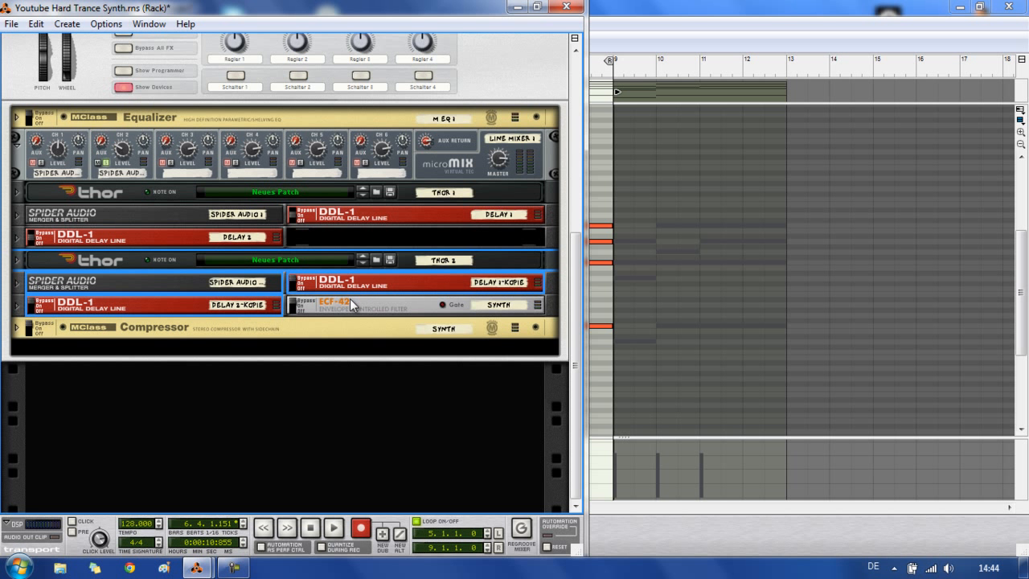
Expand Thor 2 and disable the routing of oscillators 2 and 3 to Filter 1, keeping only oscillator 1.
{"action": "left_click", "coordinate": [17, 260]}
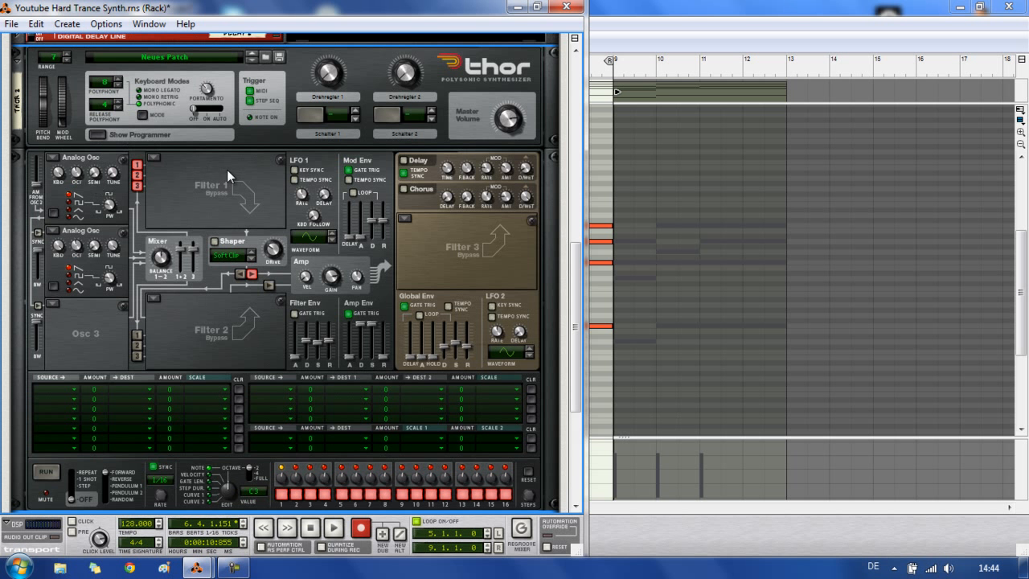
{"action": "scroll", "coordinate": [227, 170], "scroll_direction": "up", "scroll_amount": 5}
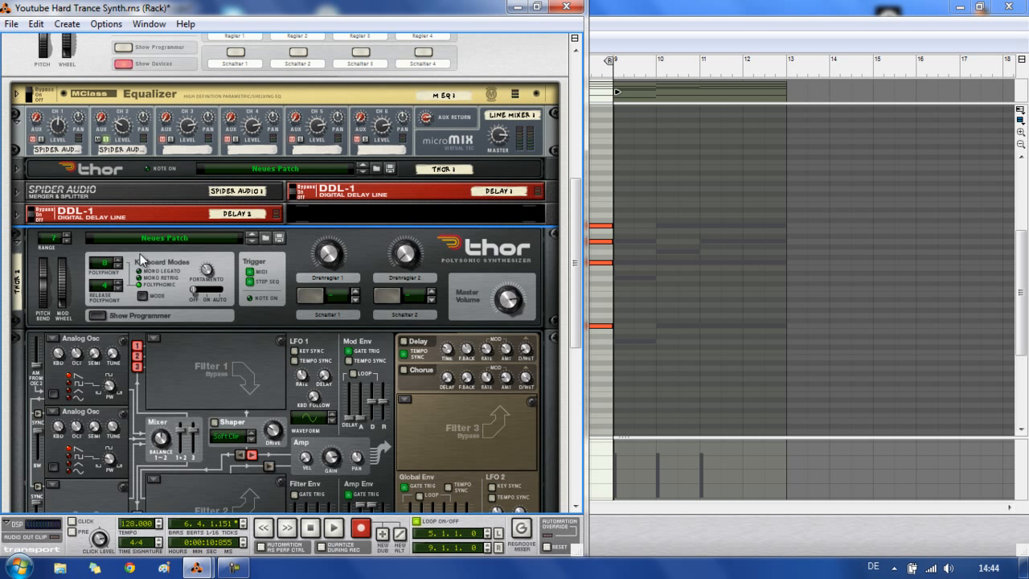
{"action": "scroll", "coordinate": [139, 253], "scroll_direction": "down", "scroll_amount": 2}
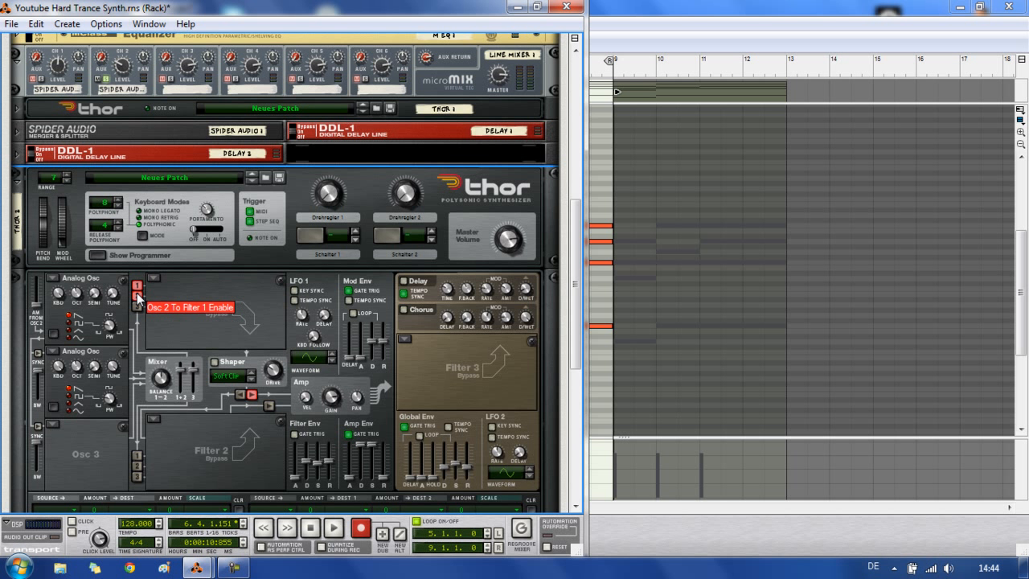
{"action": "scroll", "coordinate": [246, 301], "scroll_direction": "down", "scroll_amount": 4}
{"action": "scroll", "coordinate": [394, 326], "scroll_direction": "down", "scroll_amount": 5}
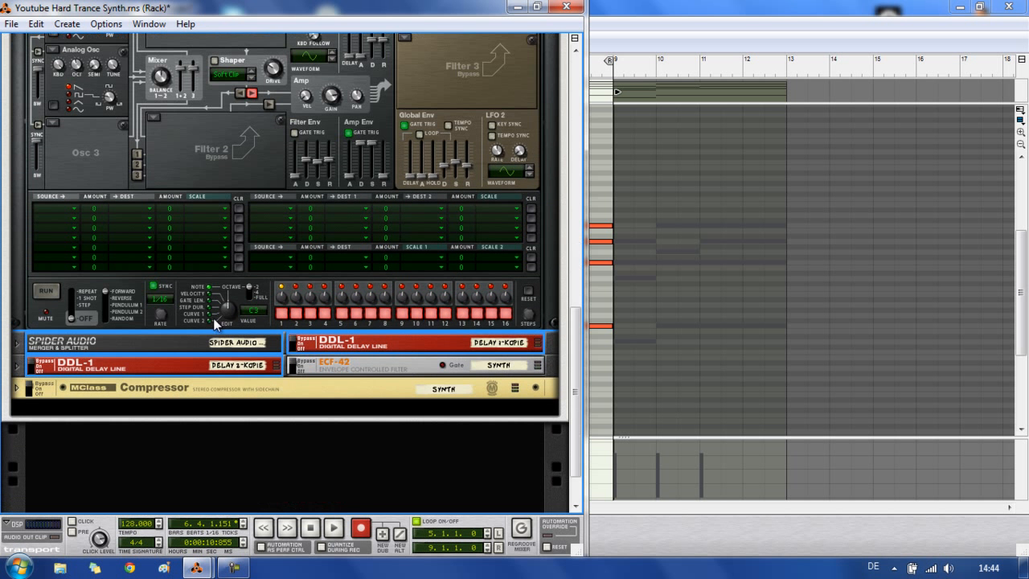
Expand the copied Spider Audio and Delay 1-Kopie, and play the loop to hear Thor 2 with only oscillator 1.
{"action": "left_click", "coordinate": [17, 343]}
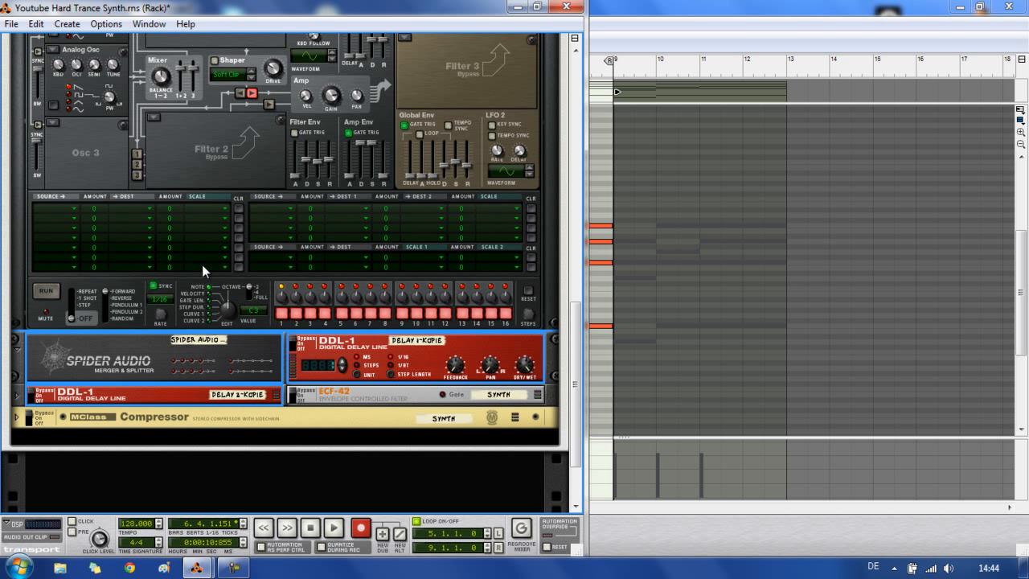
{"action": "scroll", "coordinate": [216, 265], "scroll_direction": "up", "scroll_amount": 2}
{"action": "key", "text": "space"}
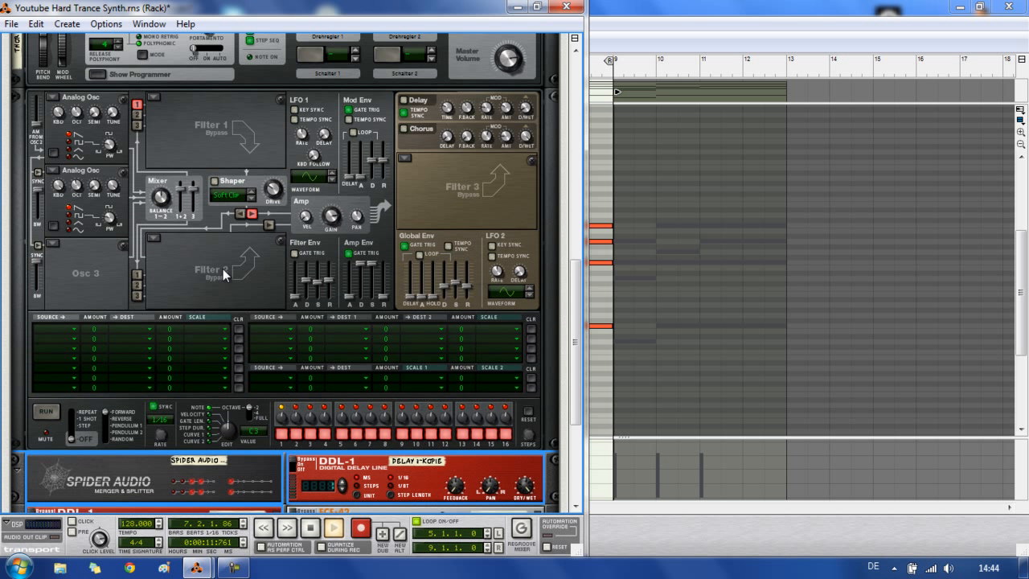
{"action": "scroll", "coordinate": [223, 269], "scroll_direction": "up", "scroll_amount": 1}
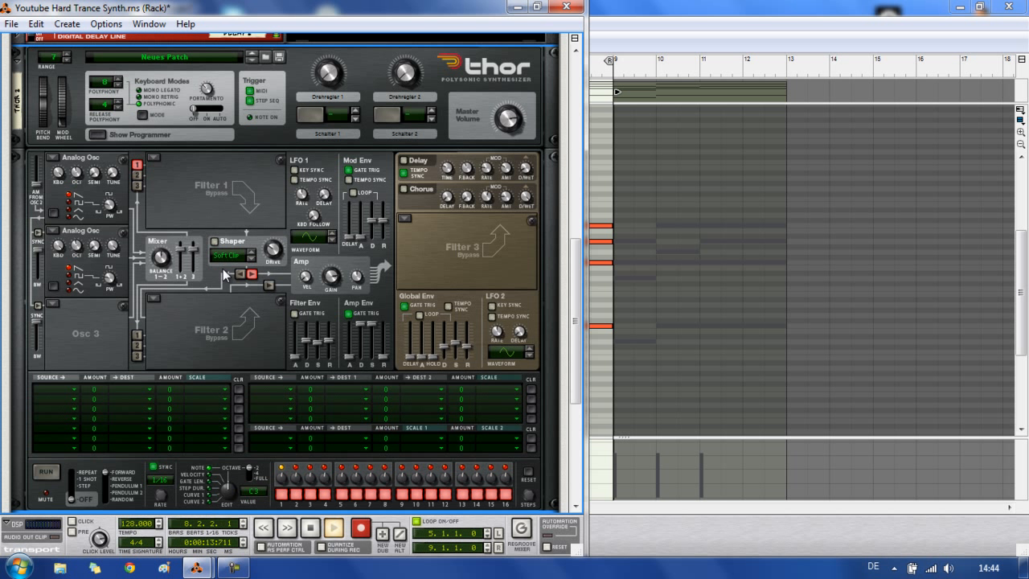
{"action": "key", "text": "space"}
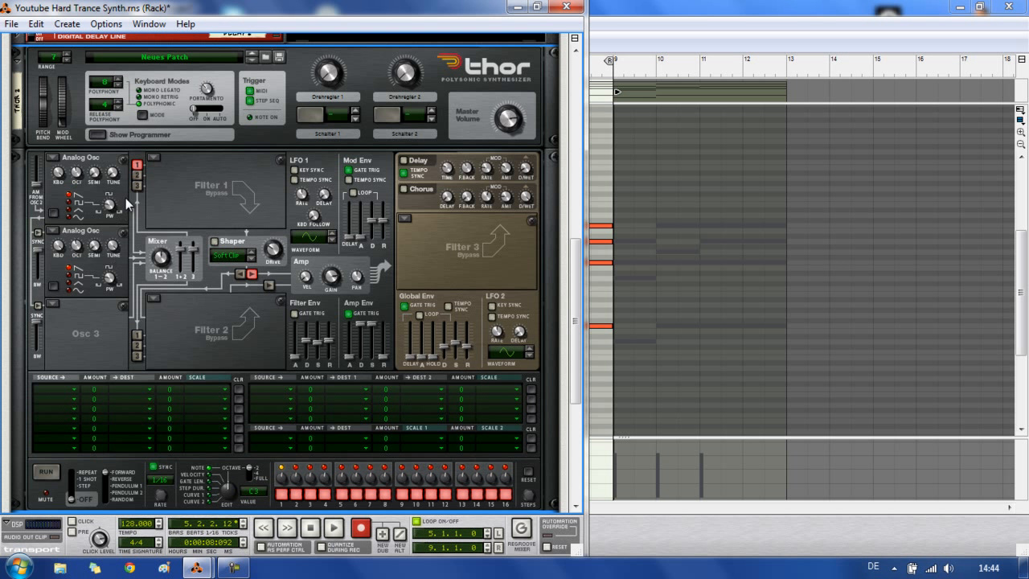
Check the octave and tuning of Thor 2's oscillators and enable Osc 2 to Filter 1 while the loop plays.
{"action": "scroll", "coordinate": [214, 212], "scroll_direction": "up", "scroll_amount": 3}
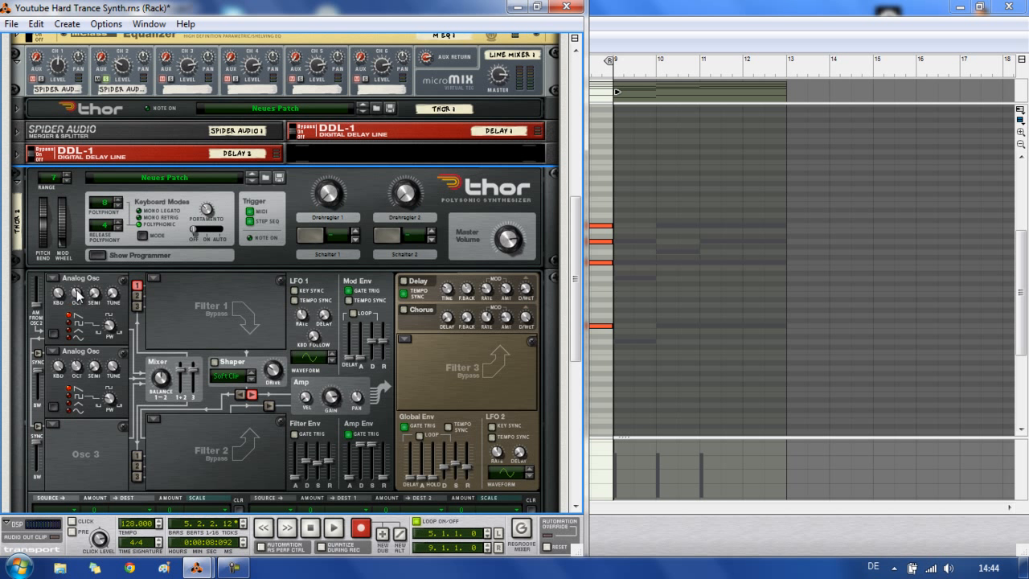
{"action": "mouse_move", "coordinate": [77, 291]}
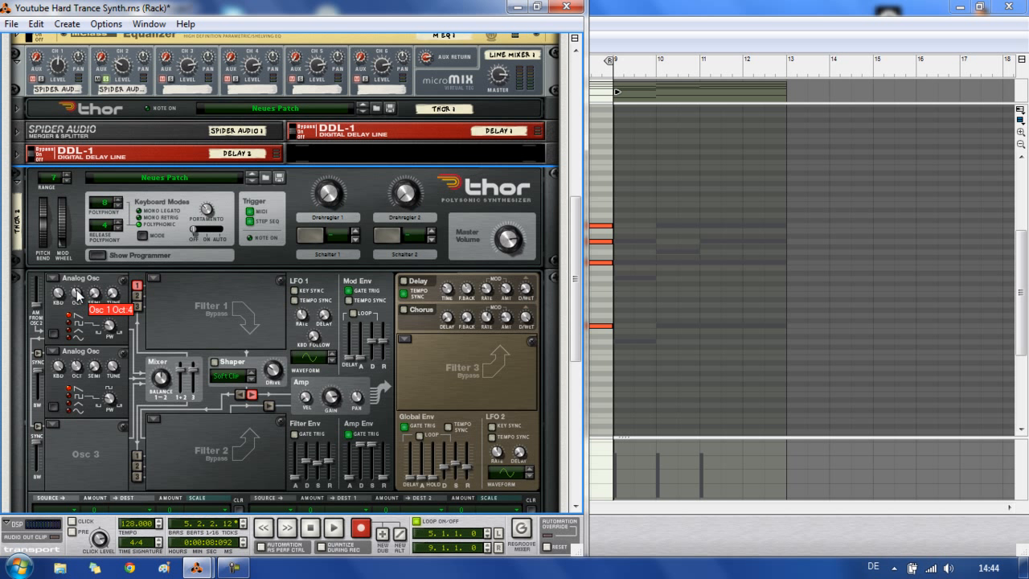
{"action": "mouse_move", "coordinate": [112, 294]}
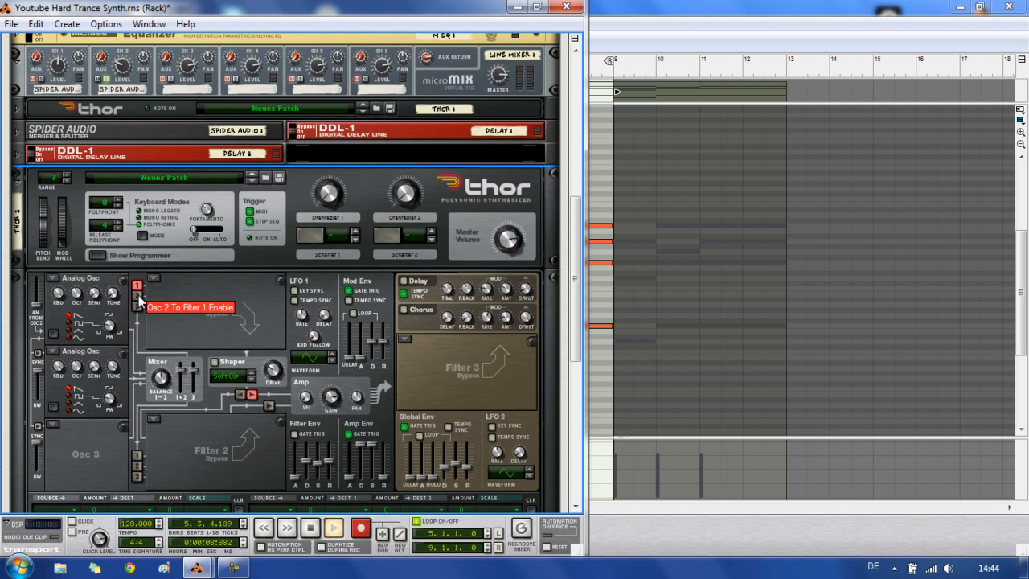
{"action": "mouse_move", "coordinate": [86, 369]}
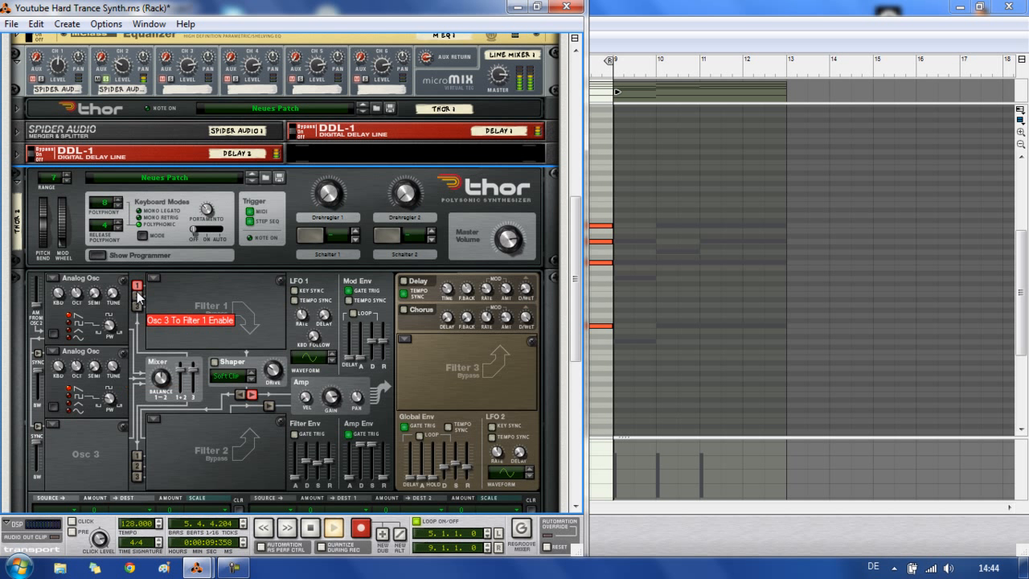
{"action": "left_click", "coordinate": [137, 296]}
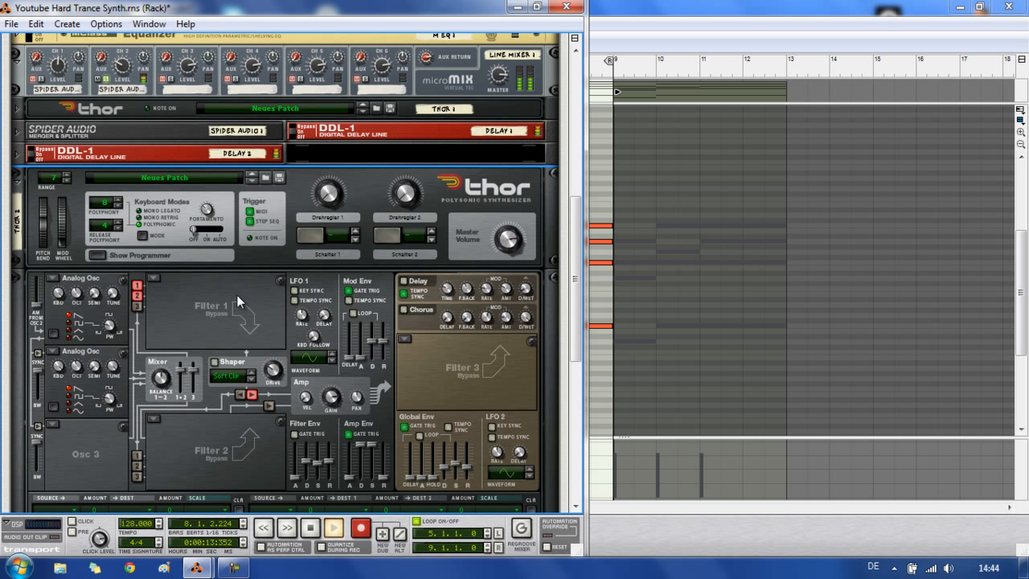
{"action": "key", "text": "space"}
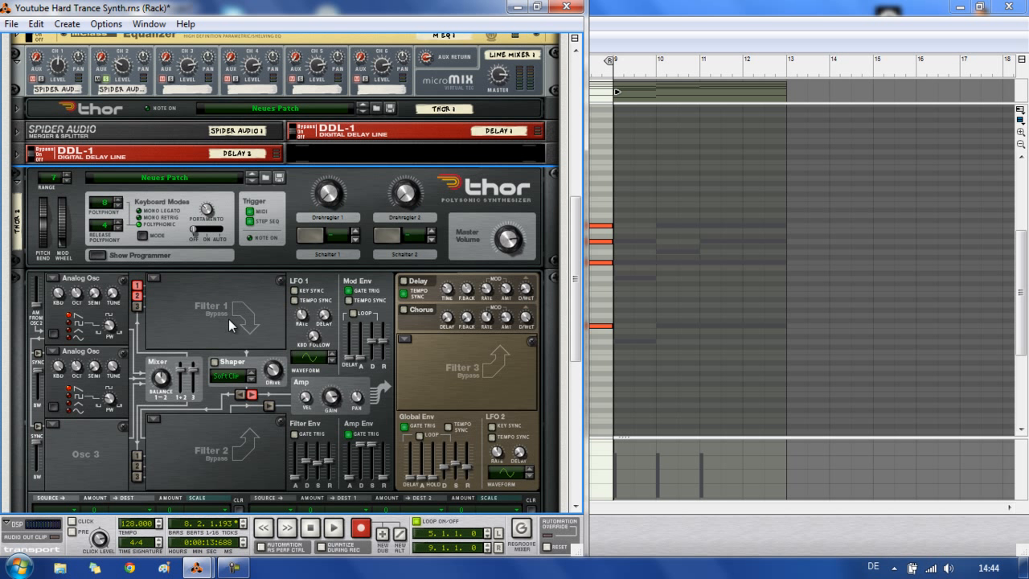
Turn the rack to its back and trace the cable from Thor 2's left audio output.
{"action": "left_click", "coordinate": [19, 183]}
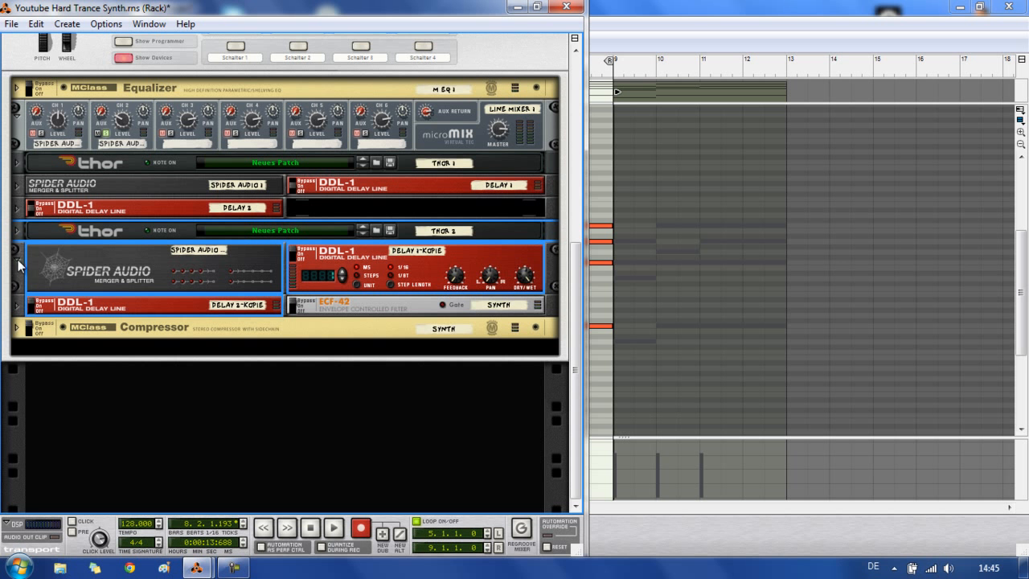
{"action": "key", "text": "Tab"}
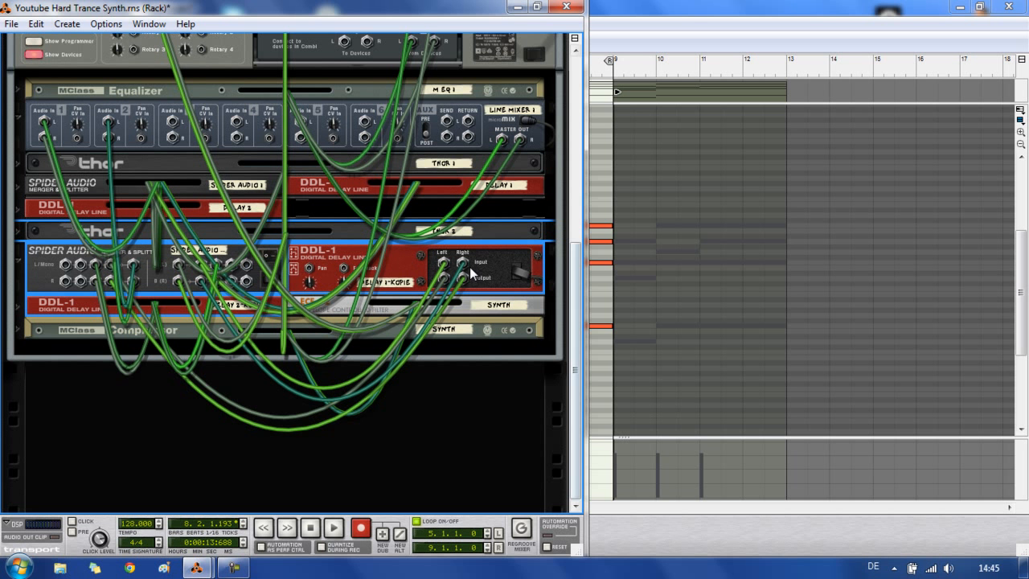
{"action": "left_click", "coordinate": [18, 232]}
{"action": "left_click", "coordinate": [64, 133]}
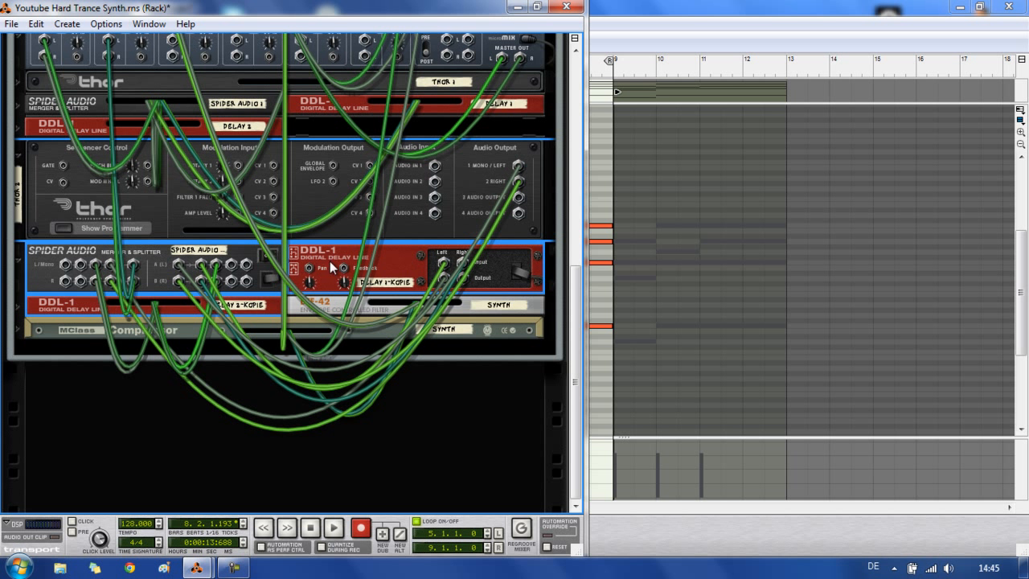
{"action": "mouse_move", "coordinate": [520, 167]}
{"action": "left_mouse_down"}
{"action": "mouse_move", "coordinate": [479, 188]}
{"action": "mouse_move", "coordinate": [520, 167]}
{"action": "left_mouse_up"}
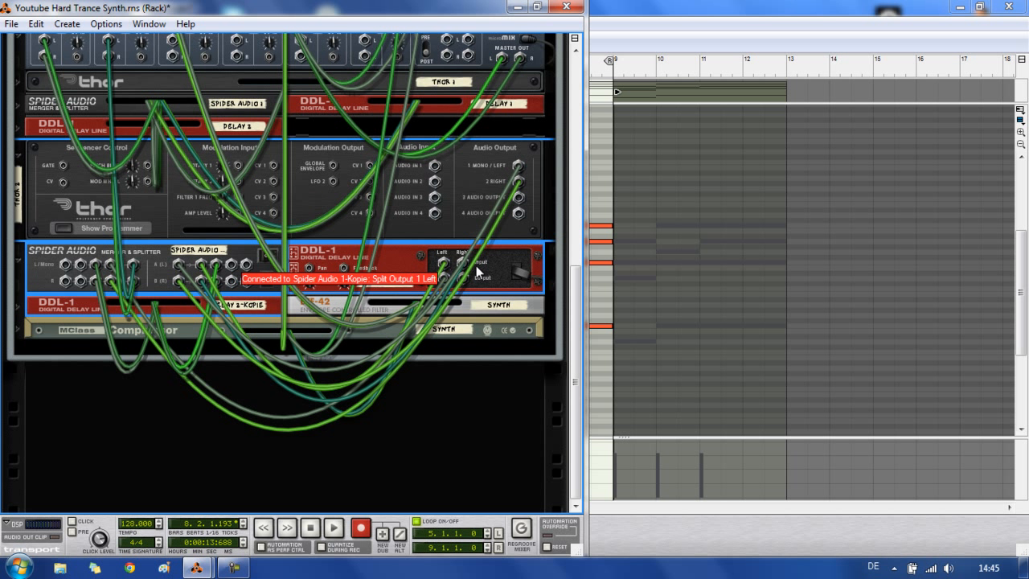
Trace the cables between the copied Spider Audio and Delay 1-Kopie, and the split output feeding Delay 2-Kopie.
{"action": "left_click_drag", "start_coordinate": [464, 268], "coordinate": [114, 266]}
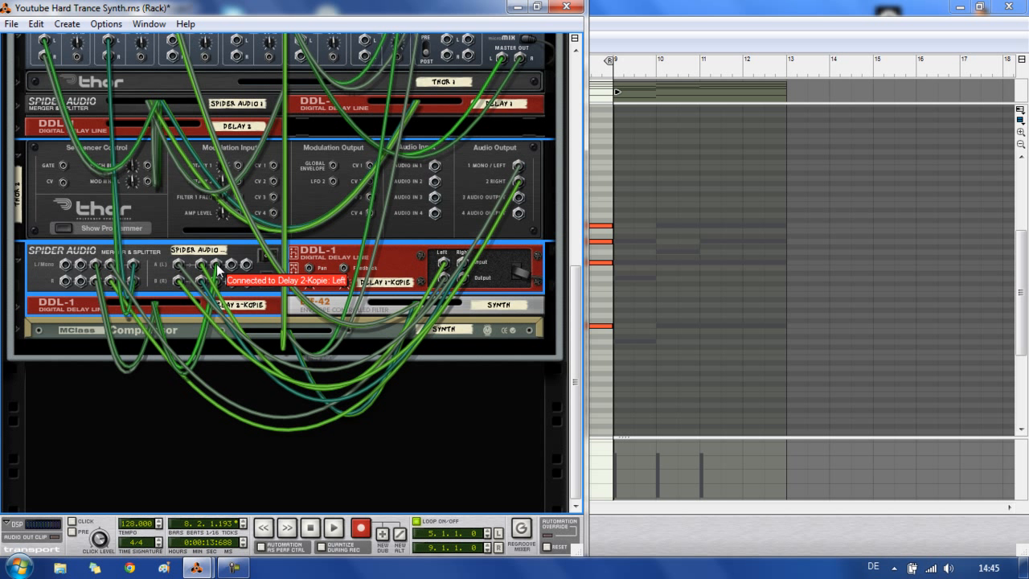
{"action": "mouse_move", "coordinate": [216, 265]}
{"action": "left_mouse_down"}
{"action": "mouse_move", "coordinate": [217, 277]}
{"action": "mouse_move", "coordinate": [216, 265]}
{"action": "left_mouse_up"}
{"action": "left_click", "coordinate": [16, 305]}
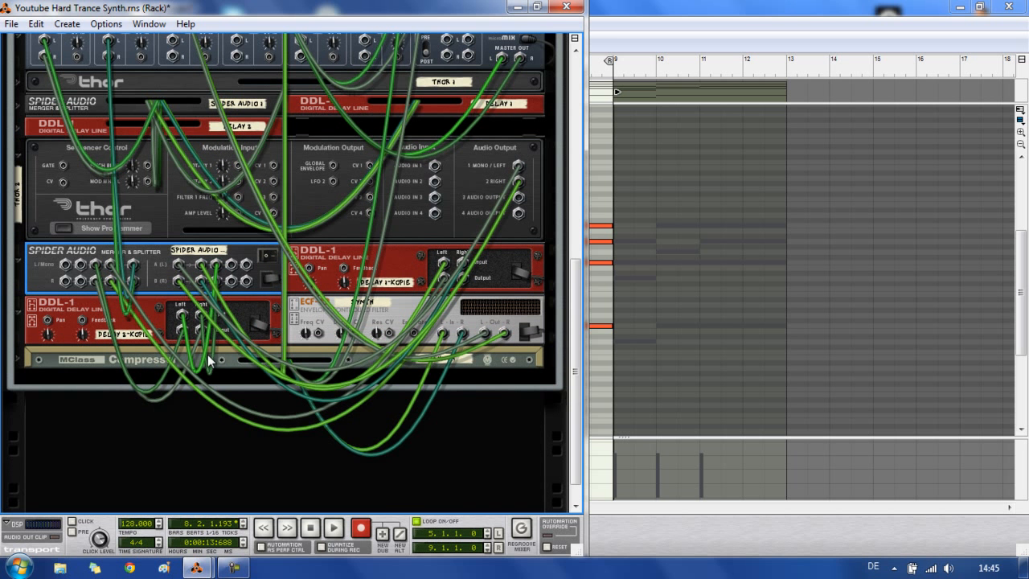
Follow Delay 2-Kopie's output cable and the copied Spider Audio's merged output to channel 2 of Line Mixer 1.
{"action": "mouse_move", "coordinate": [180, 328]}
{"action": "left_mouse_down"}
{"action": "mouse_move", "coordinate": [183, 339]}
{"action": "mouse_move", "coordinate": [182, 330]}
{"action": "left_mouse_up"}
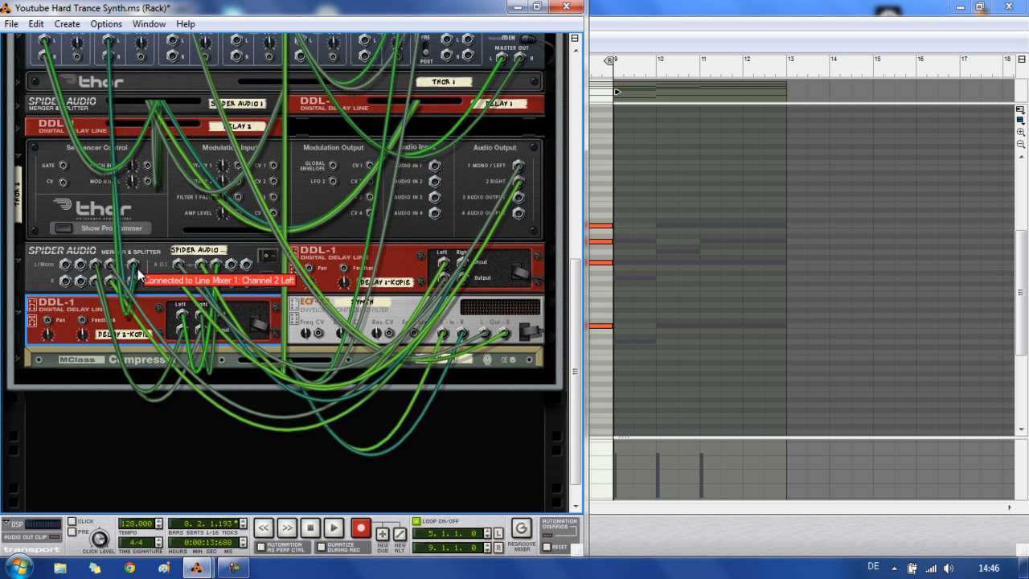
{"action": "scroll", "coordinate": [152, 301], "scroll_direction": "up", "scroll_amount": 2}
{"action": "left_click_drag", "start_coordinate": [133, 325], "coordinate": [133, 326]}
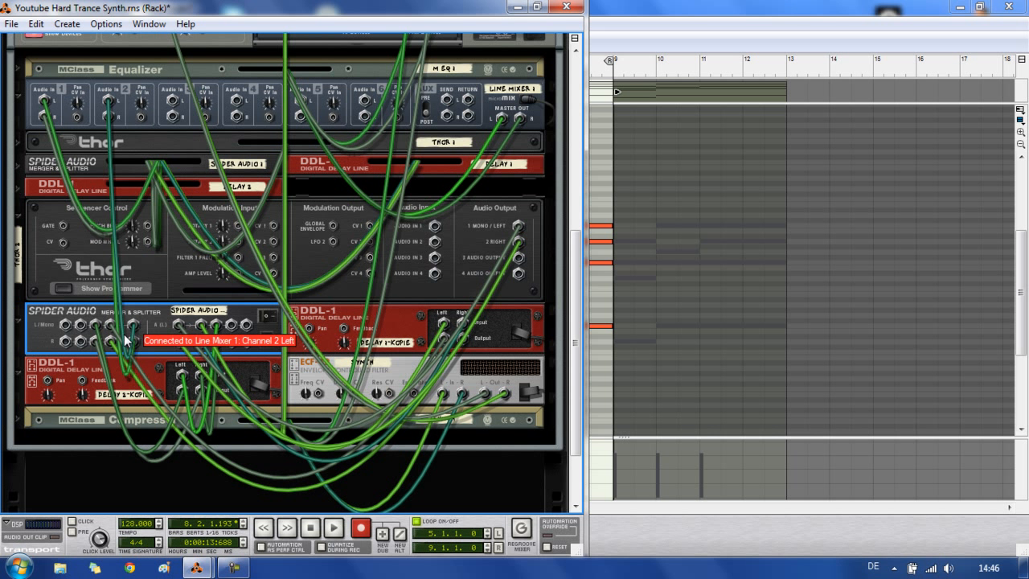
Turn the rack to its front and switch on Delay 1-Kopie and Delay 2-Kopie while the loop plays.
{"action": "key", "text": "Tab"}
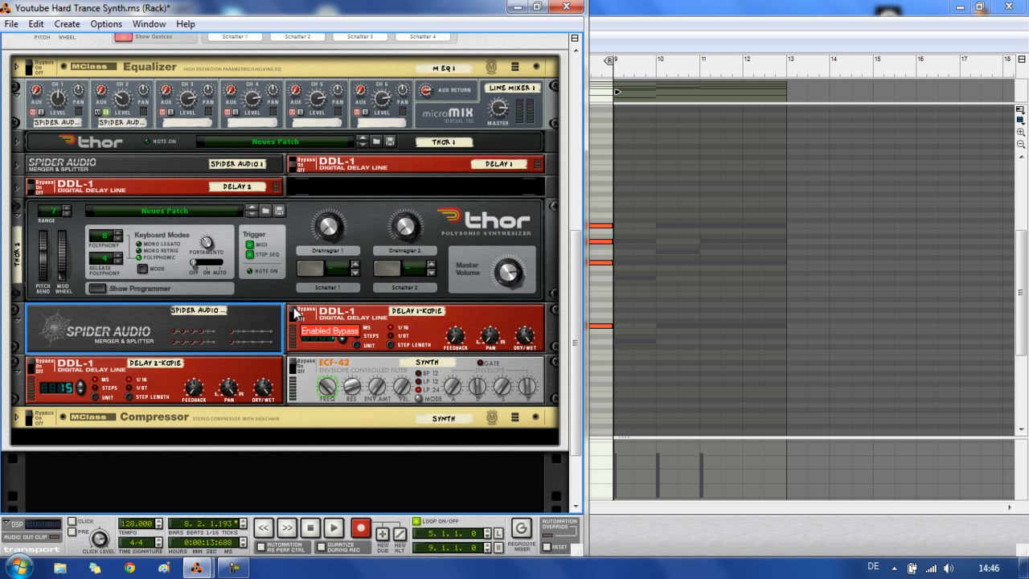
{"action": "key", "text": "space"}
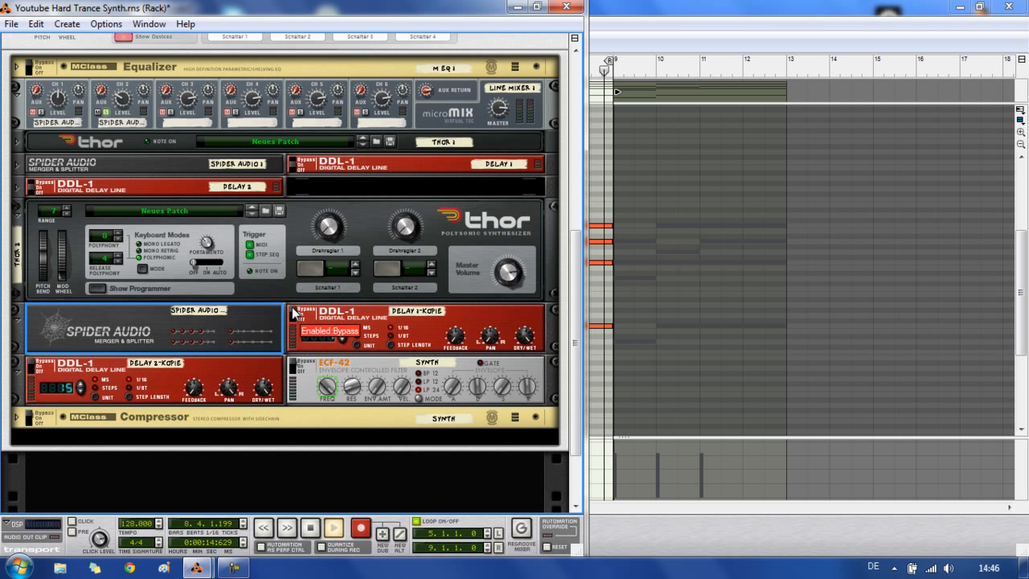
{"action": "left_click_drag", "start_coordinate": [294, 308], "coordinate": [295, 315]}
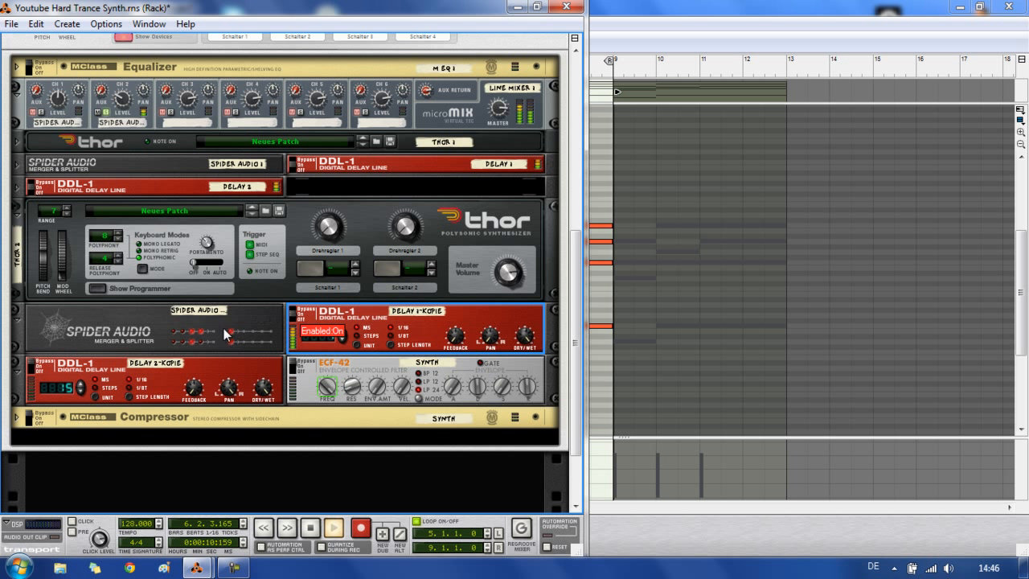
{"action": "left_click", "coordinate": [32, 370]}
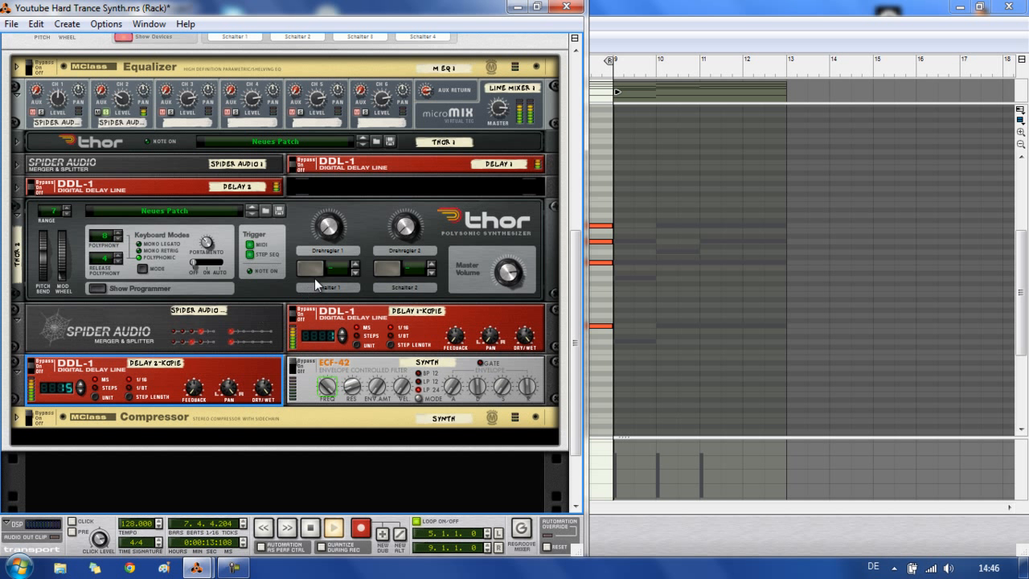
{"action": "key", "text": "space"}
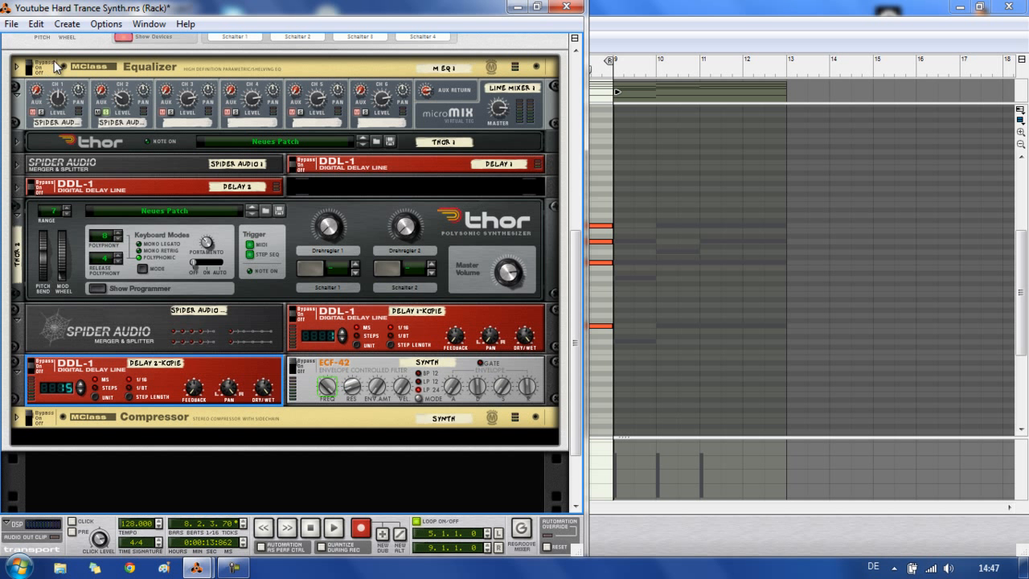
Fold Thor 2 and the row with the copied Spider Audio and Delay 1-Kopie.
{"action": "left_click", "coordinate": [17, 212]}
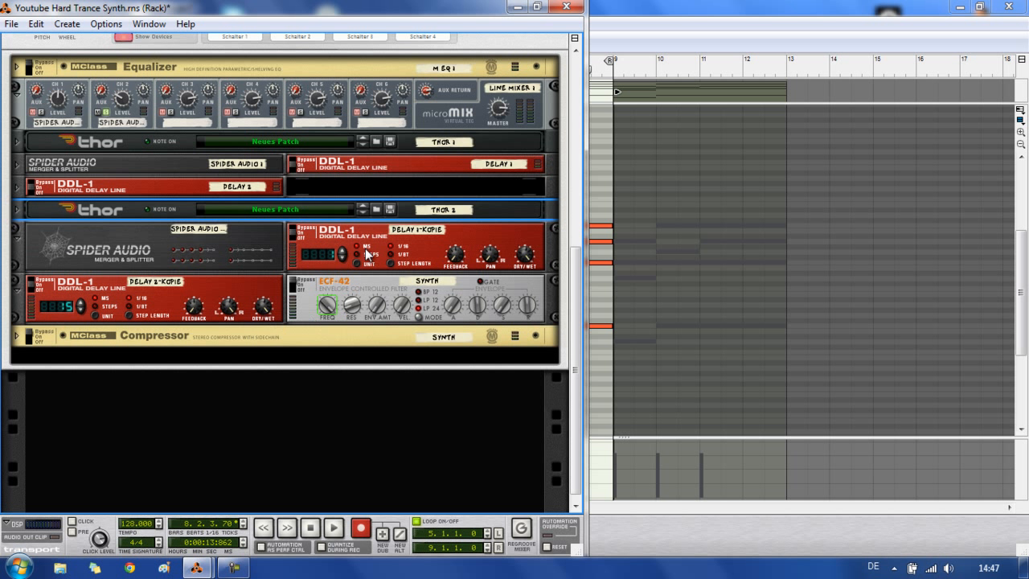
{"action": "left_click", "coordinate": [17, 239]}
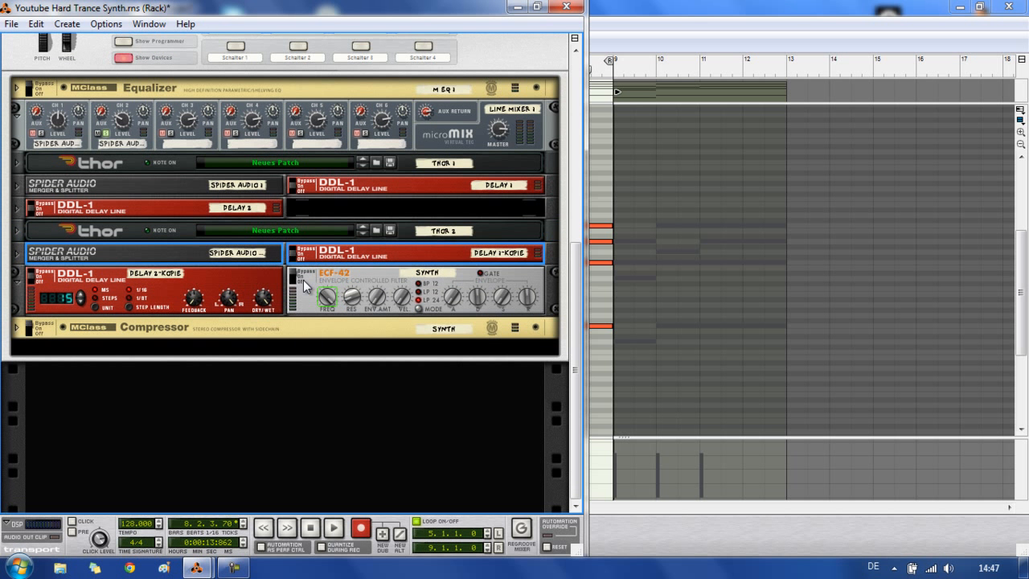
Trace the cables on the rack's back from Line Mixer 1's master output through the MClass Equalizer to the Combinator.
{"action": "key", "text": "Tab"}
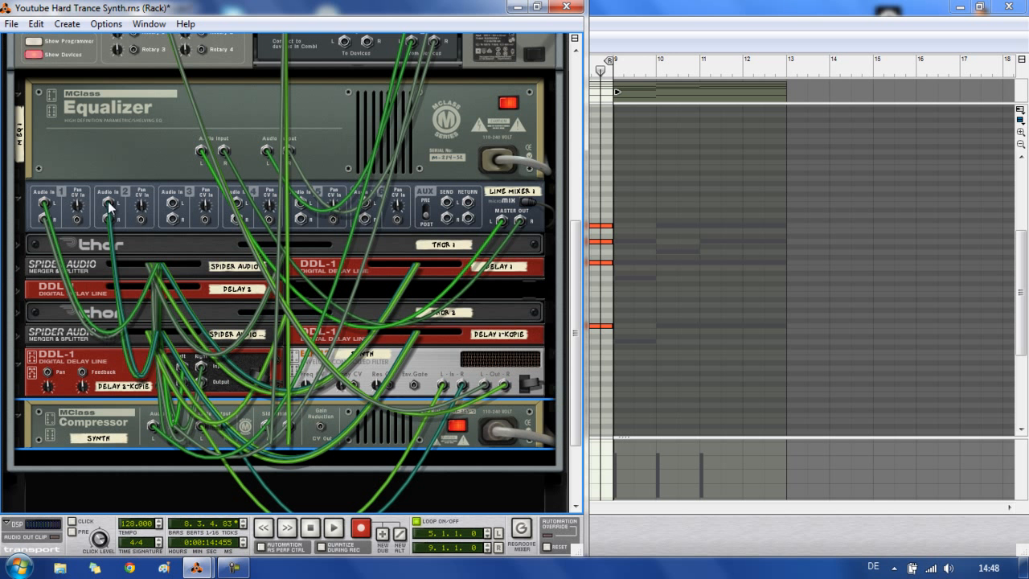
{"action": "left_click", "coordinate": [505, 227]}
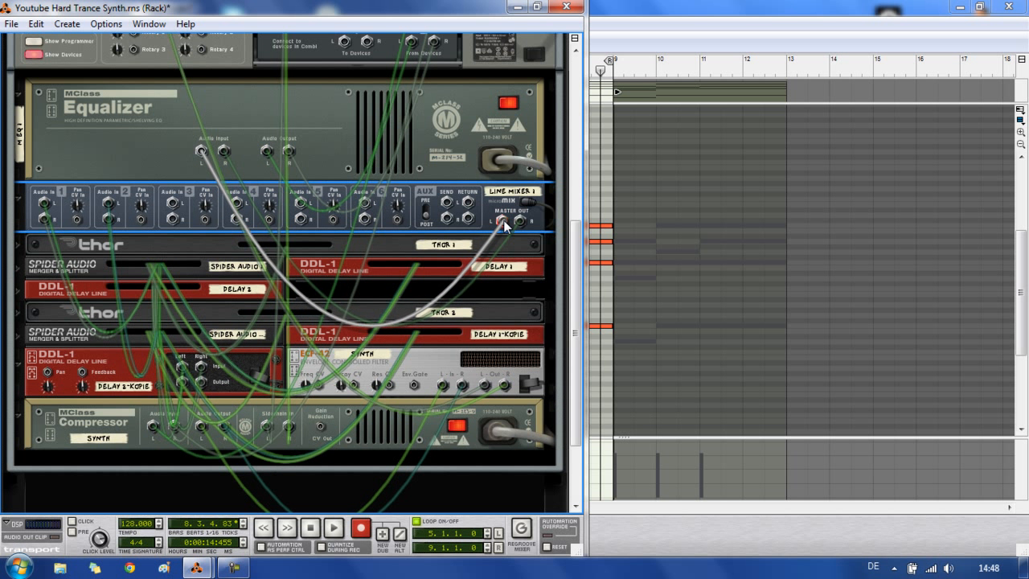
{"action": "key", "text": "Tab"}
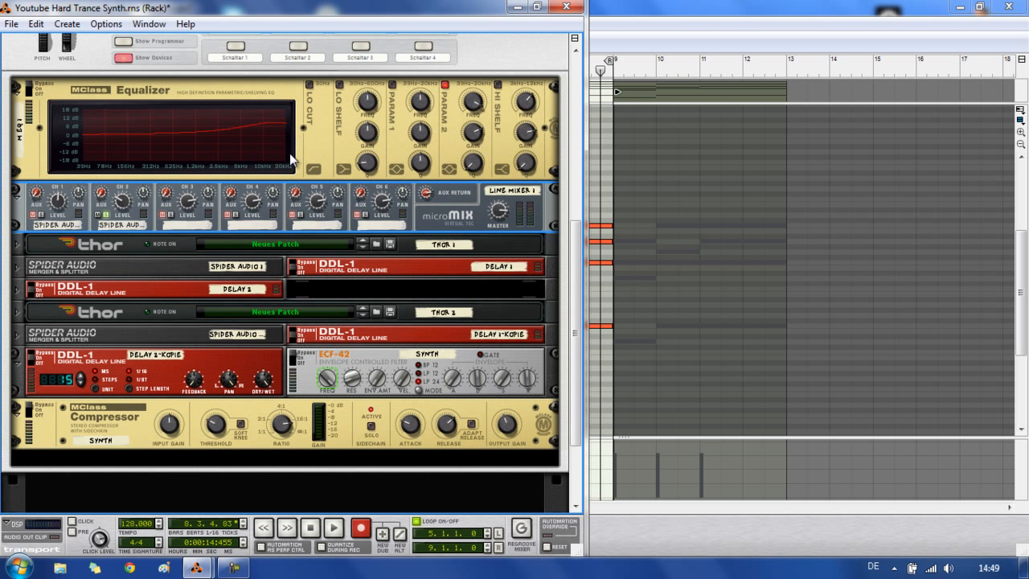
{"action": "key", "text": "Tab"}
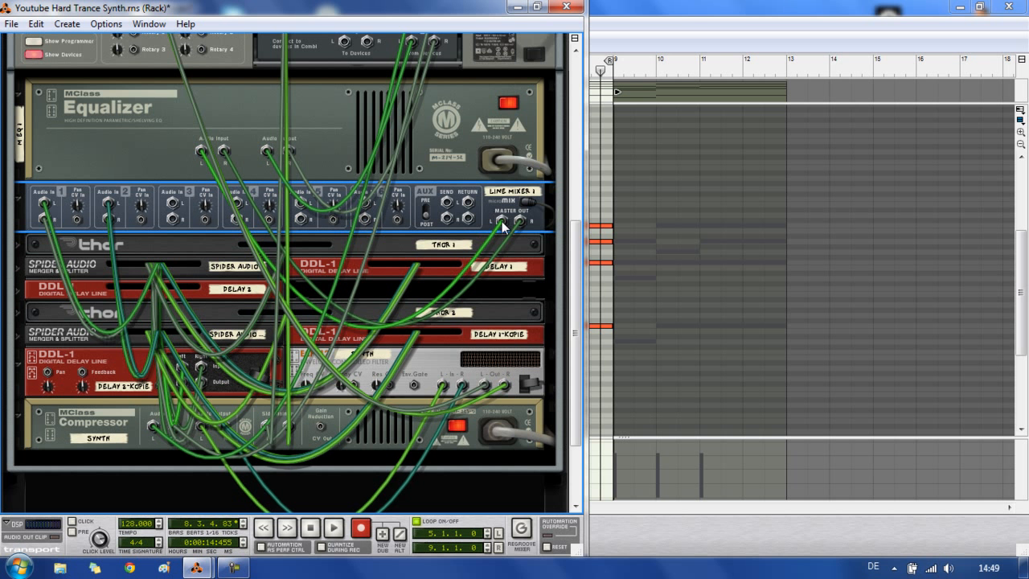
{"action": "mouse_move", "coordinate": [502, 228]}
{"action": "left_mouse_down"}
{"action": "mouse_move", "coordinate": [486, 246]}
{"action": "mouse_move", "coordinate": [502, 222]}
{"action": "left_mouse_up"}
{"action": "scroll", "coordinate": [303, 164], "scroll_direction": "up", "scroll_amount": 2}
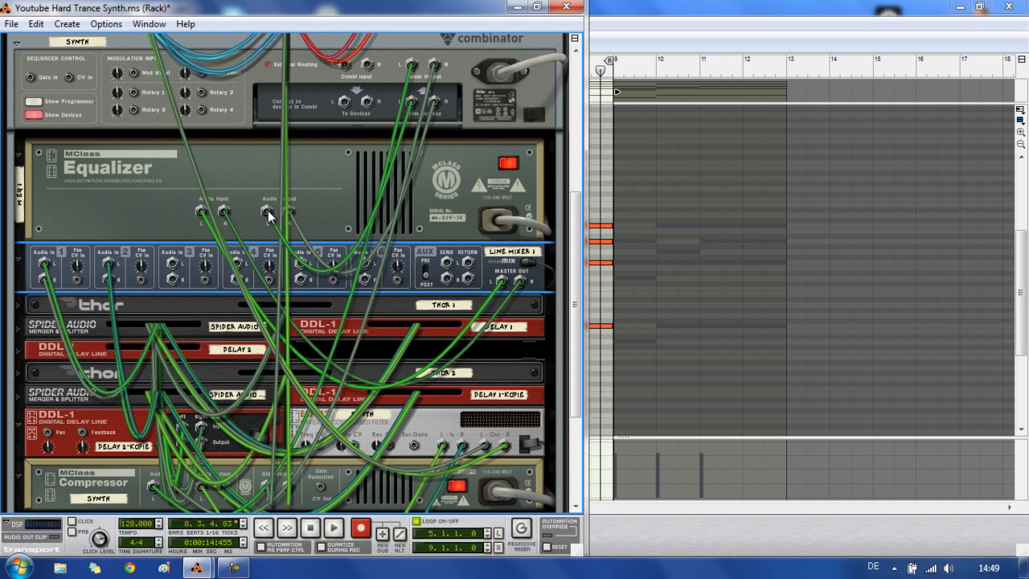
{"action": "left_click_drag", "start_coordinate": [267, 210], "coordinate": [411, 113]}
{"action": "key", "text": "Tab"}
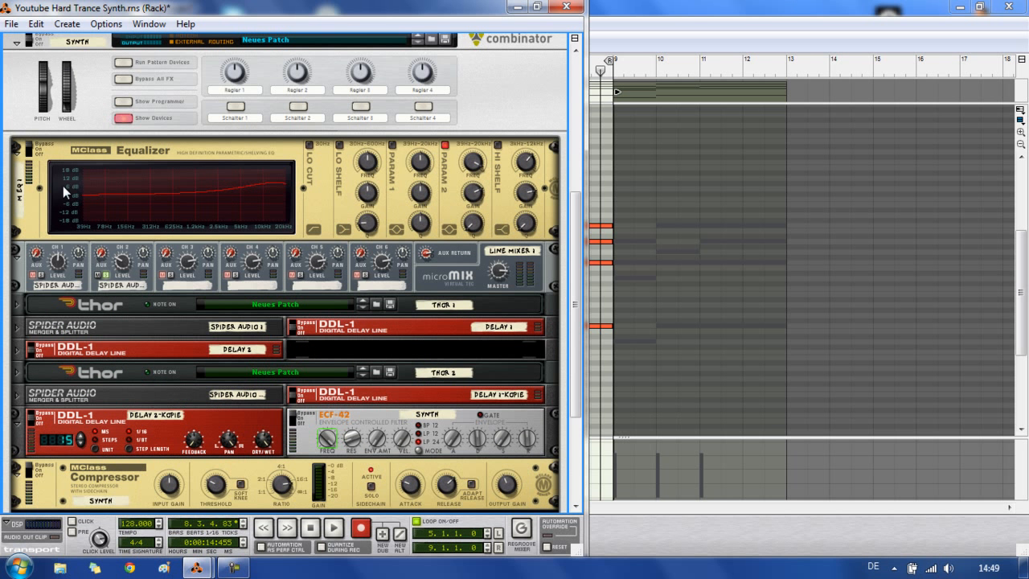
Turn off channel 2's solo on Line Mixer 1 and audition both channels together, checking their levels.
{"action": "key", "text": "space"}
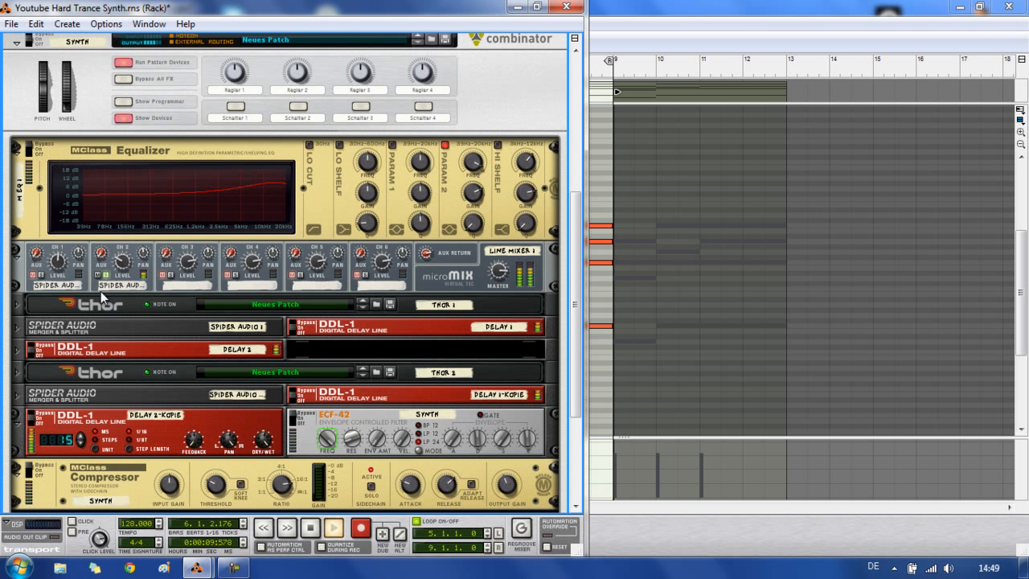
{"action": "key", "text": "space"}
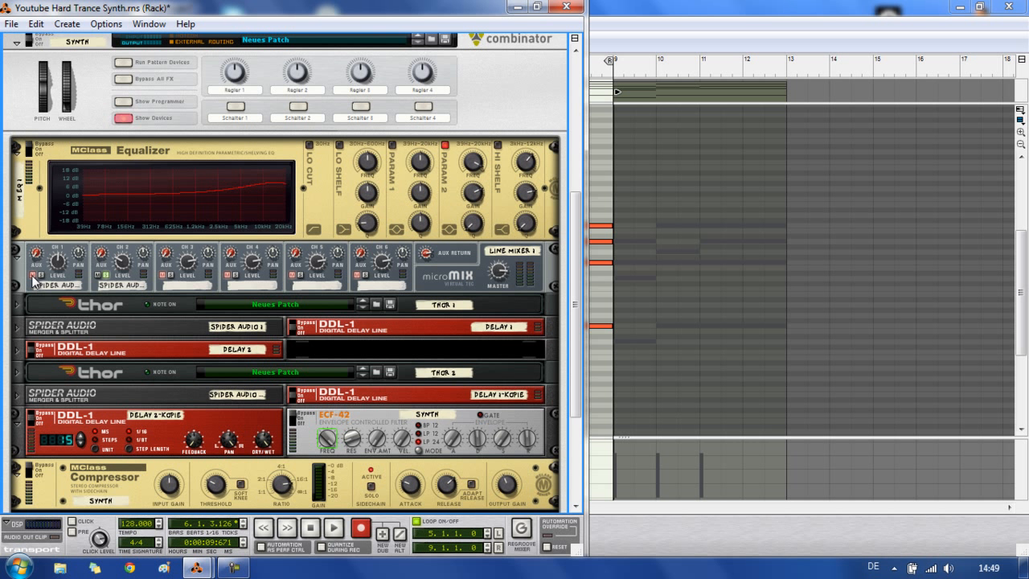
{"action": "left_click", "coordinate": [106, 275]}
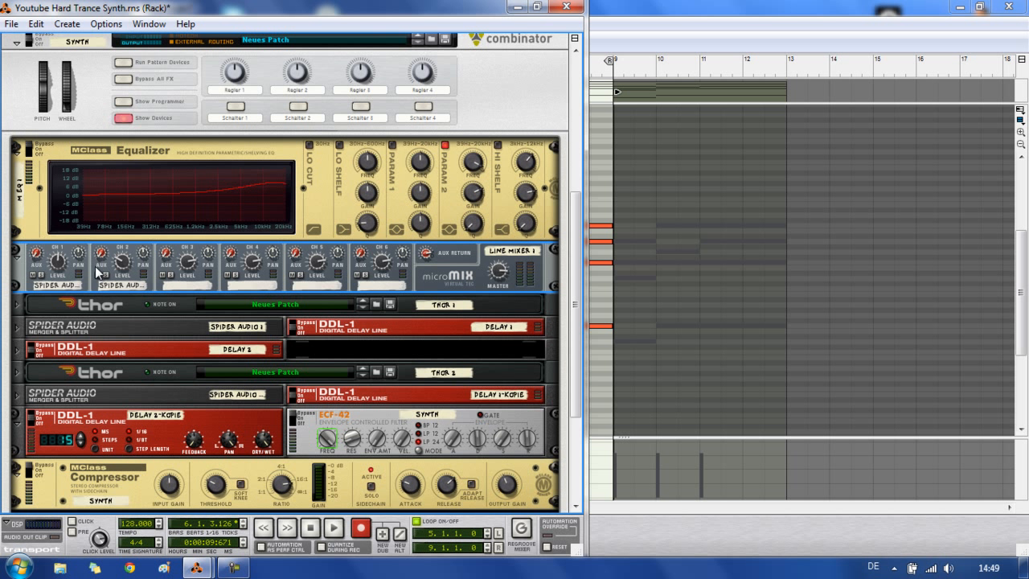
{"action": "key", "text": "space"}
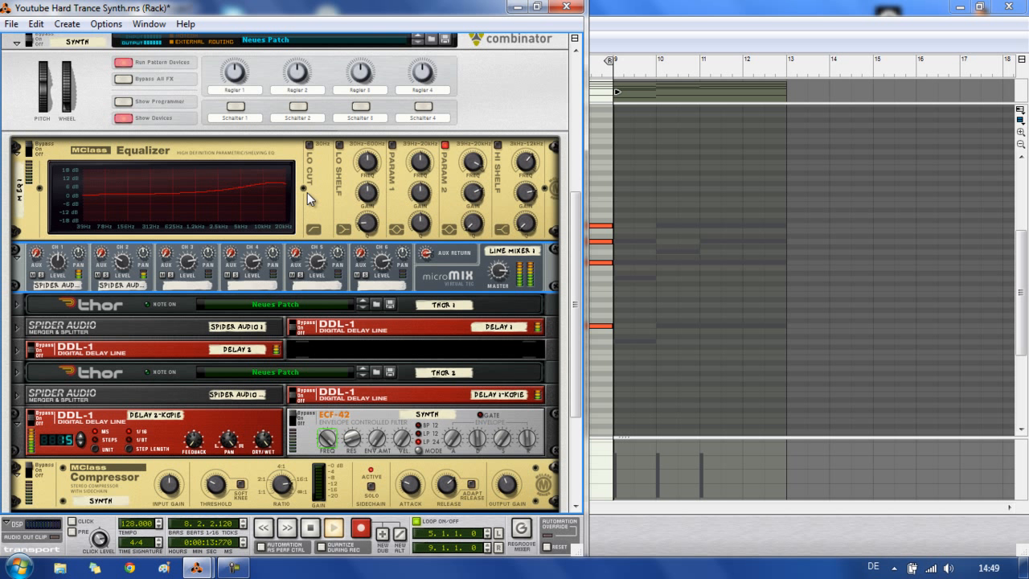
{"action": "key", "text": "space"}
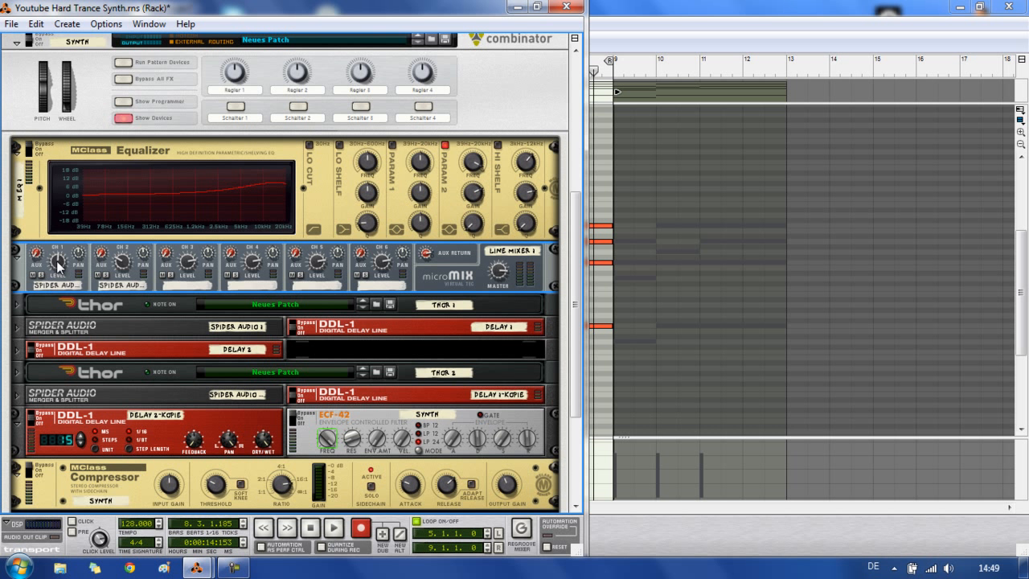
{"action": "mouse_move", "coordinate": [58, 262]}
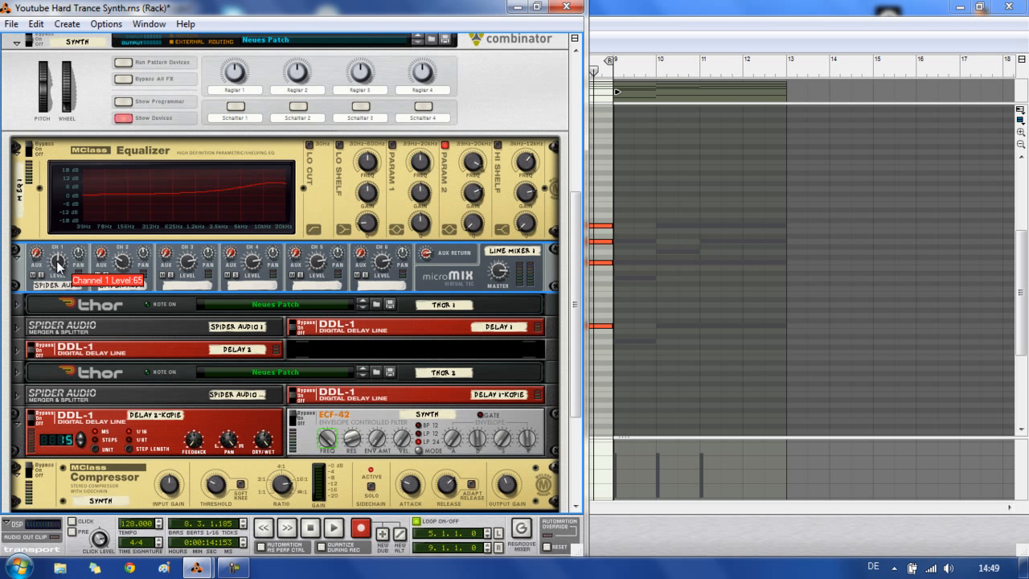
{"action": "mouse_move", "coordinate": [122, 263]}
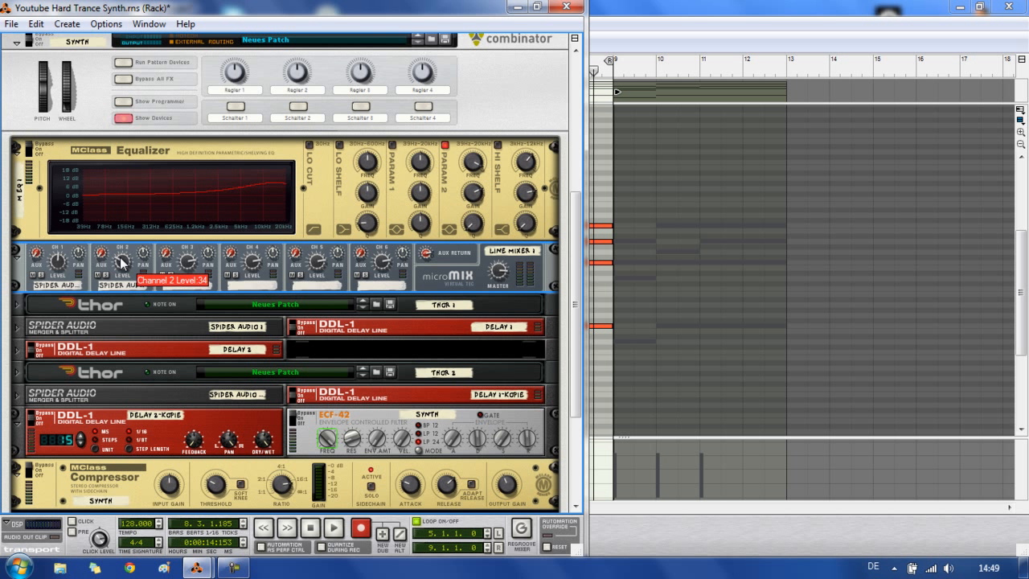
Switch the MClass Equalizer from bypass to on while the loop plays.
{"action": "left_click", "coordinate": [29, 147]}
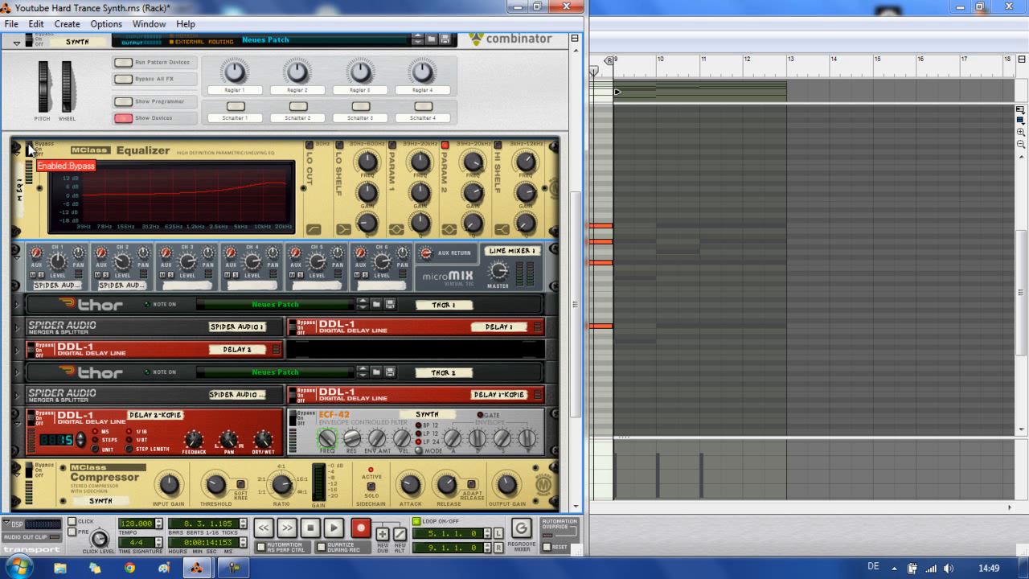
{"action": "key", "text": "space"}
{"action": "left_click", "coordinate": [31, 150]}
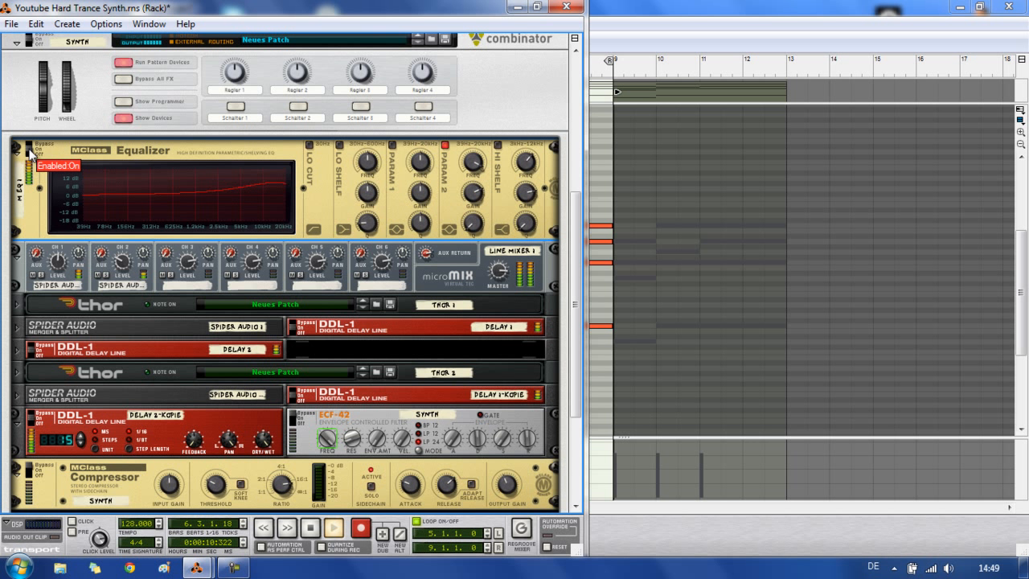
{"action": "key", "text": "space"}
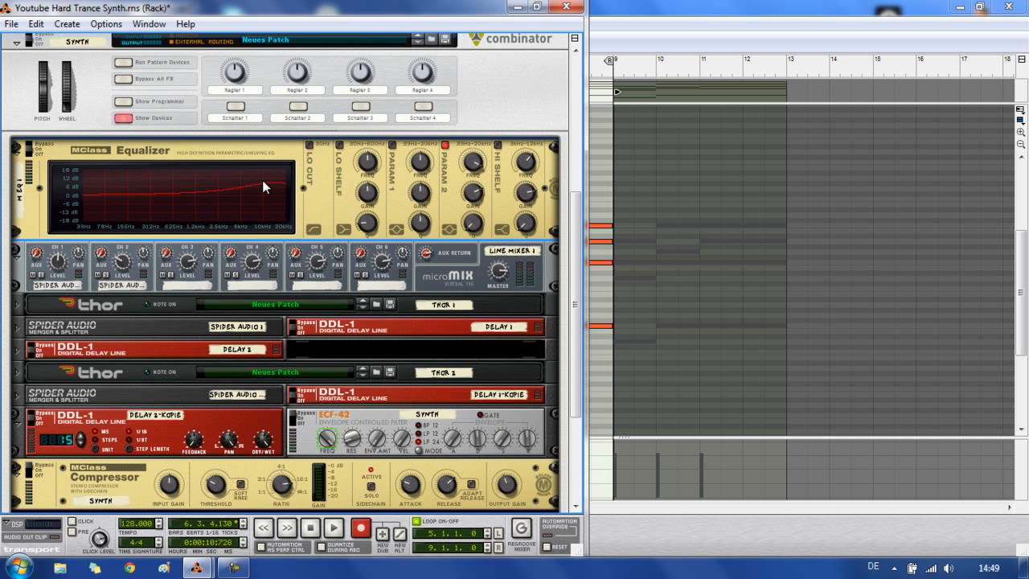
Compare the Equalizer curve with Parametric 2 off and on, check the band's frequency, gain and Q, and audition the loop.
{"action": "left_click", "coordinate": [445, 145]}
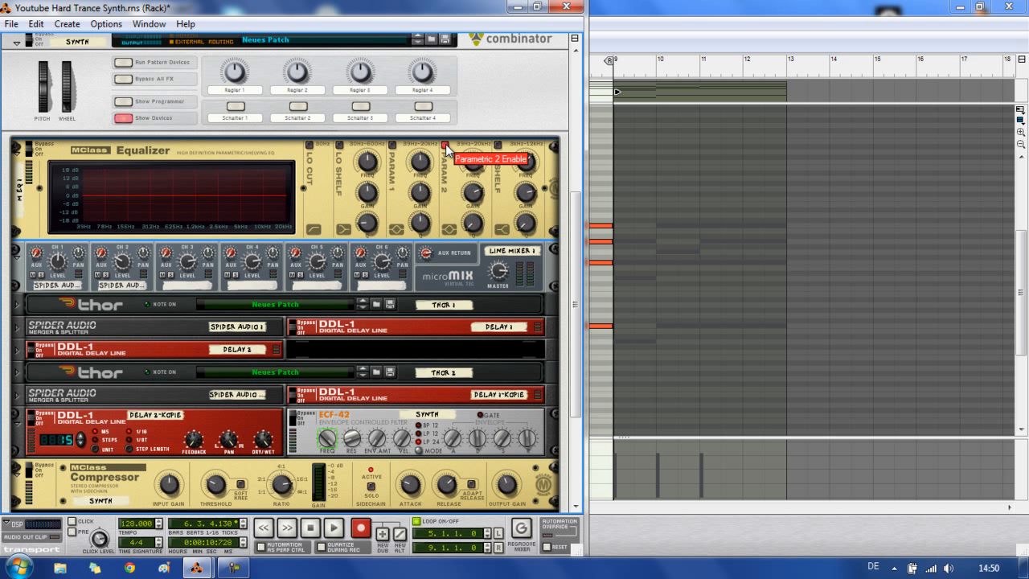
{"action": "left_click", "coordinate": [446, 145]}
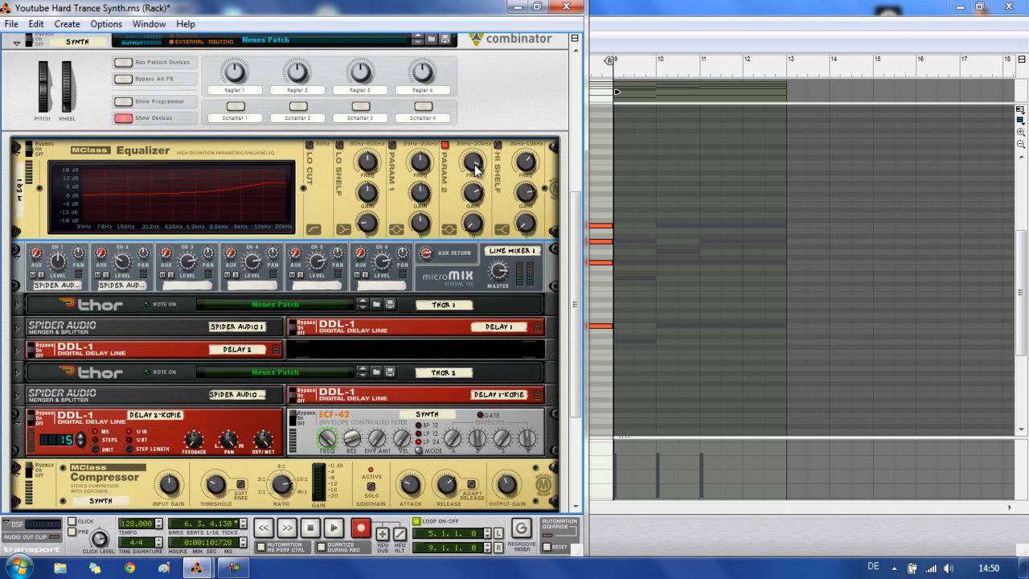
{"action": "mouse_move", "coordinate": [475, 167]}
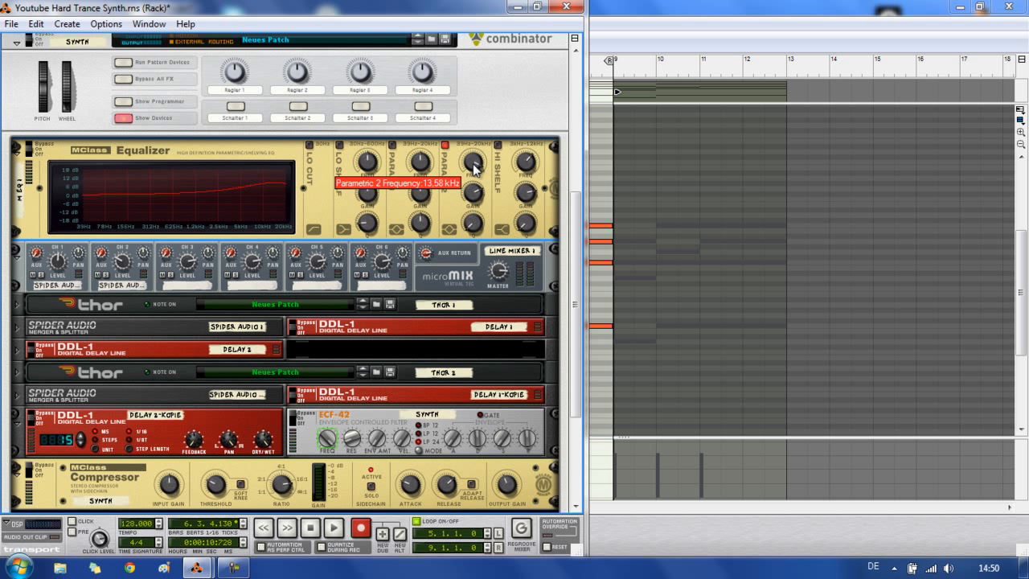
{"action": "mouse_move", "coordinate": [474, 199]}
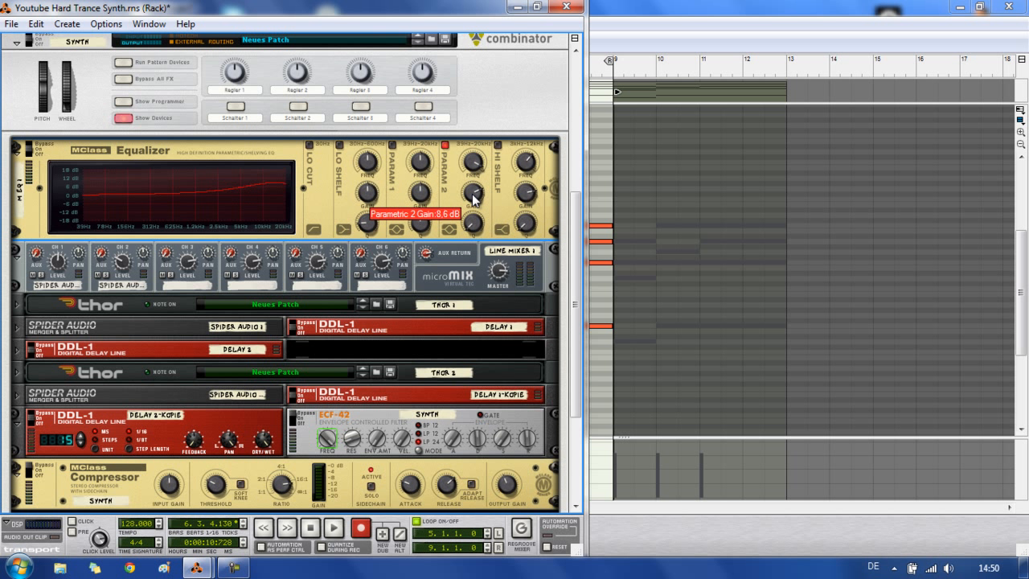
{"action": "mouse_move", "coordinate": [474, 229]}
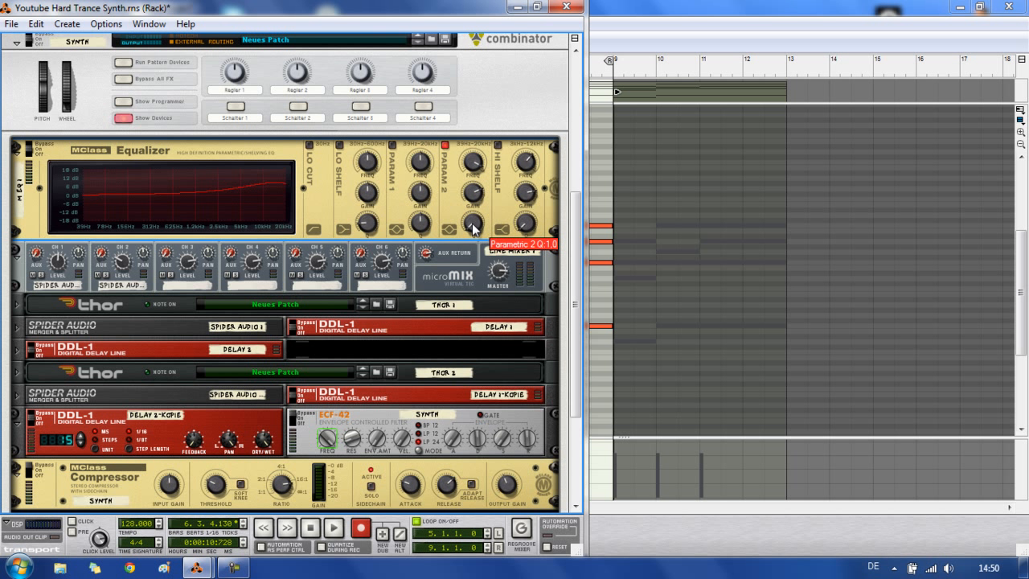
{"action": "key", "text": "space"}
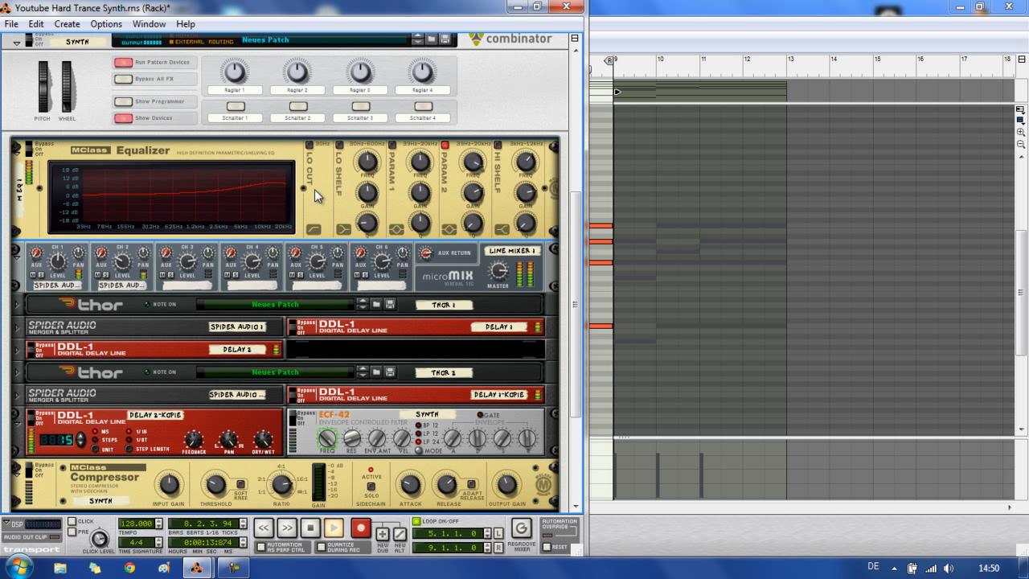
{"action": "key", "text": "space"}
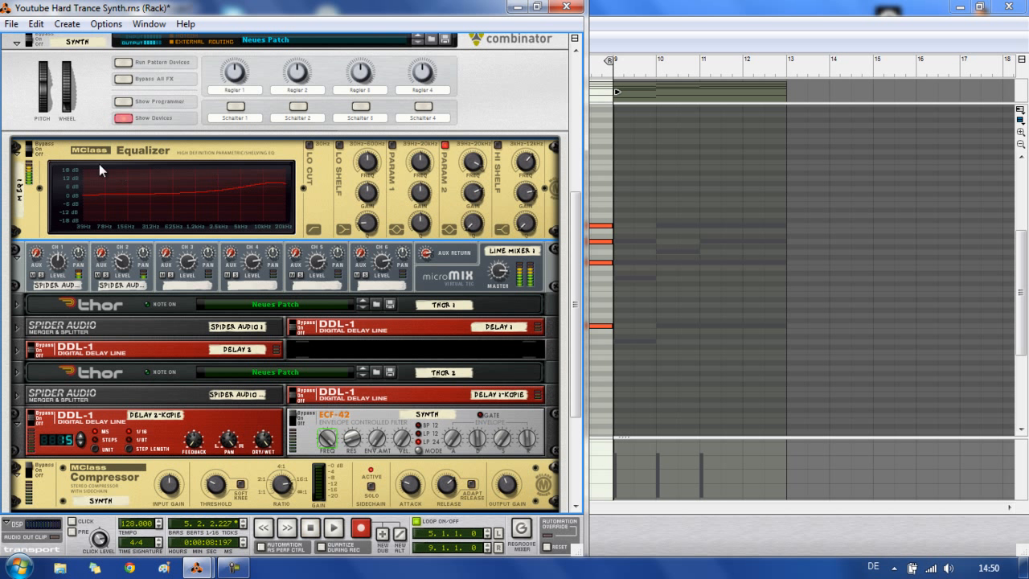
Turn the rack to its back and trace the cable from the Combinator's left output.
{"action": "key", "text": "Tab"}
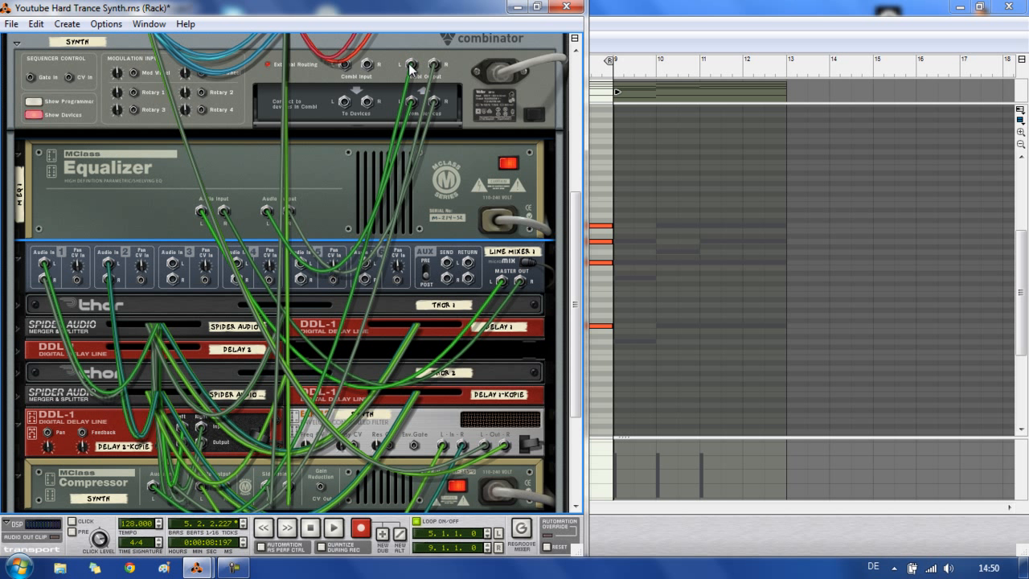
{"action": "scroll", "coordinate": [421, 113], "scroll_direction": "down", "scroll_amount": 4}
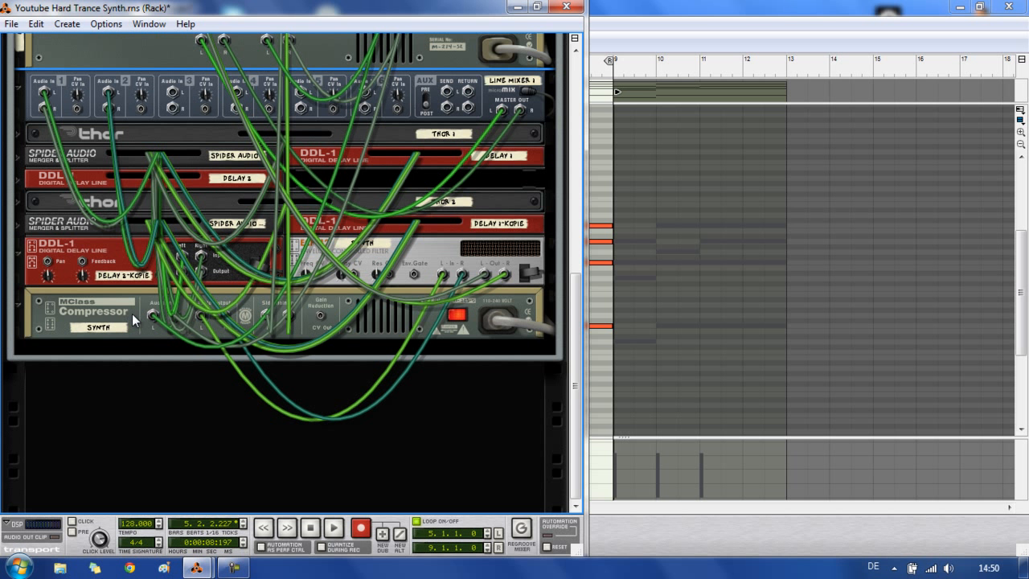
{"action": "scroll", "coordinate": [381, 200], "scroll_direction": "up", "scroll_amount": 3}
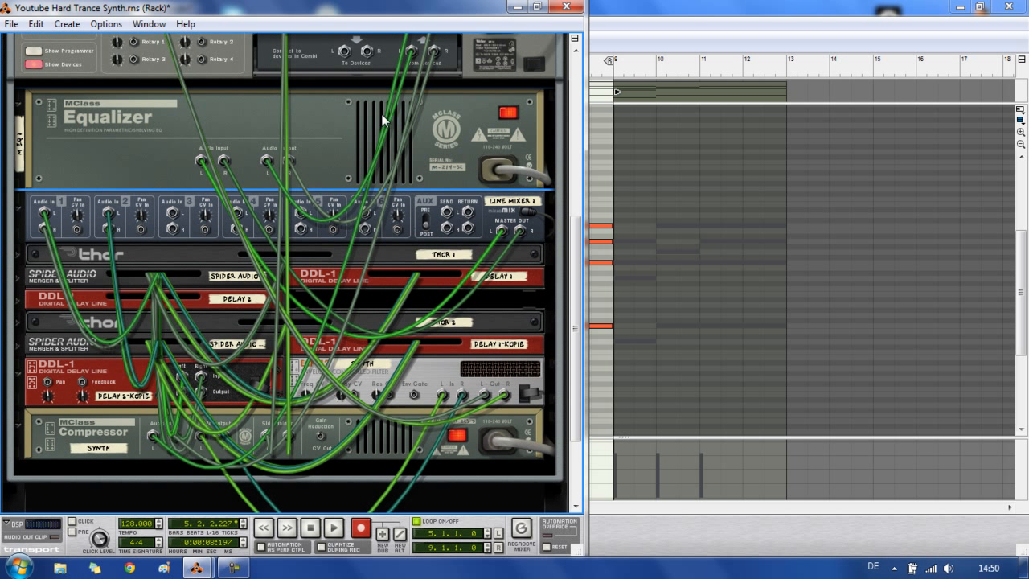
{"action": "scroll", "coordinate": [468, 96], "scroll_direction": "up", "scroll_amount": 1}
{"action": "scroll", "coordinate": [570, 238], "scroll_direction": "down", "scroll_amount": 1}
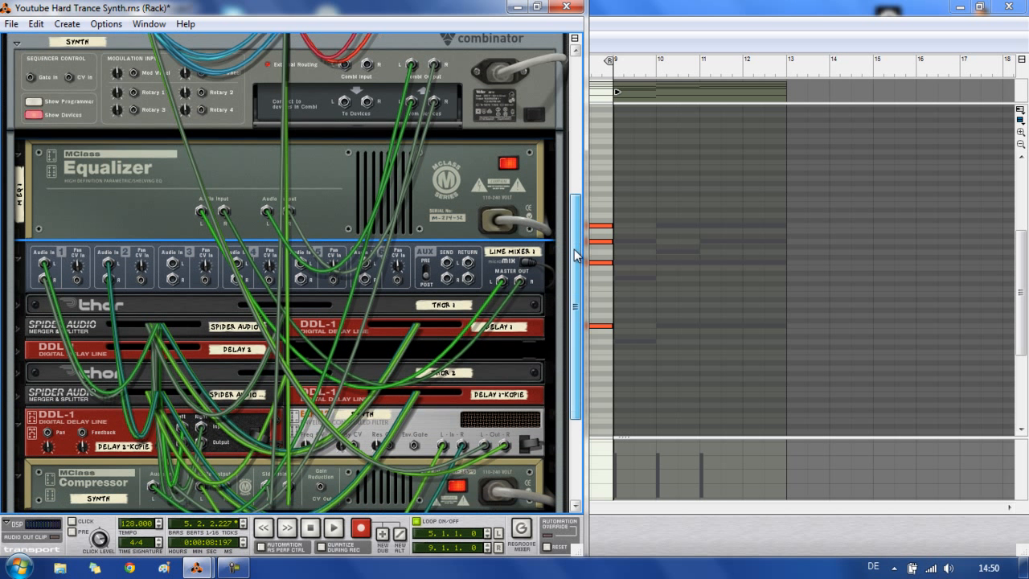
{"action": "left_click_drag", "start_coordinate": [412, 46], "coordinate": [410, 74]}
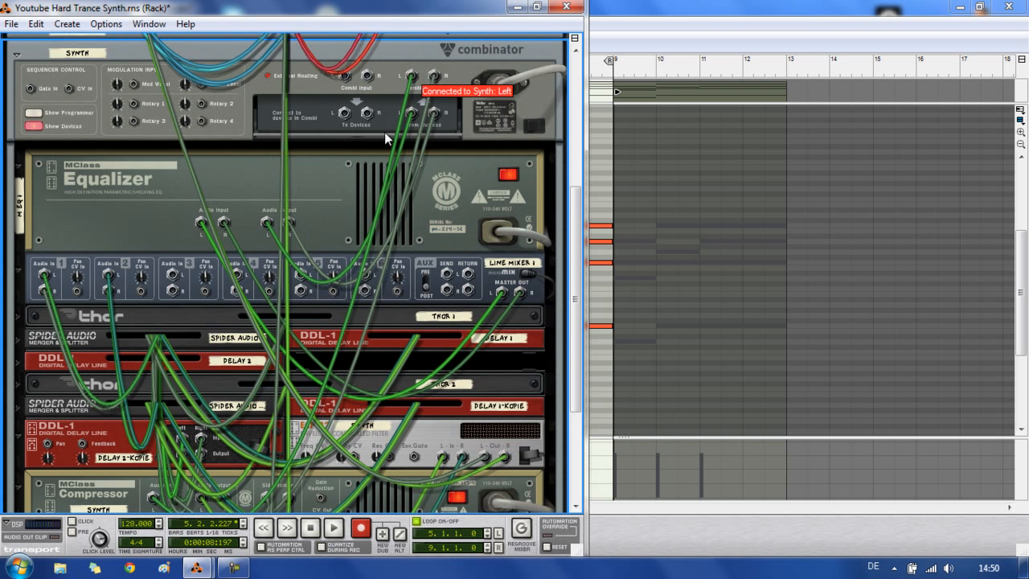
Trace the Compressor's left audio output cable on the back of the rack to the ECF-42 filter's left input.
{"action": "scroll", "coordinate": [383, 139], "scroll_direction": "down", "scroll_amount": 2}
{"action": "key", "text": "Tab"}
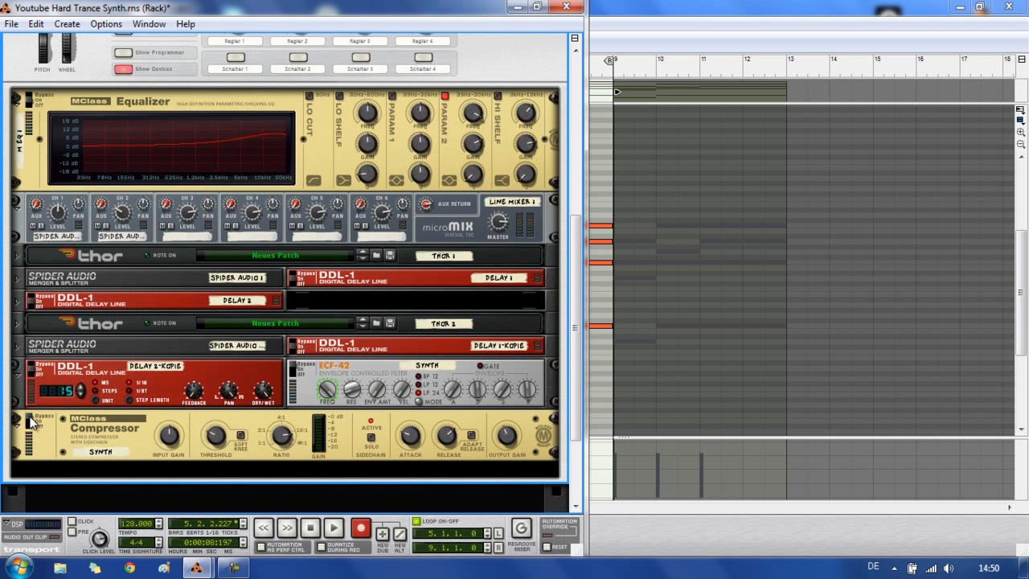
{"action": "key", "text": "Tab"}
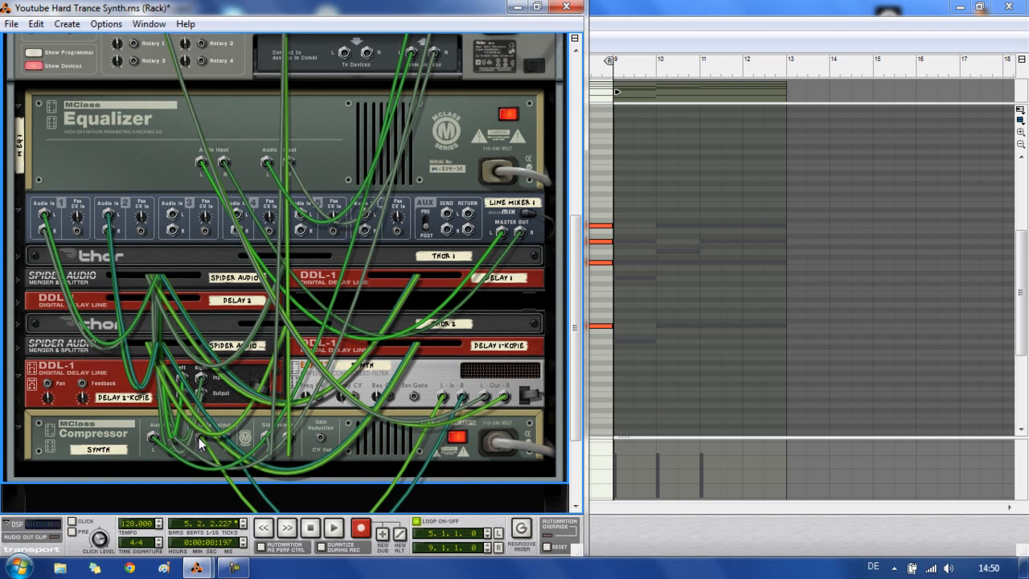
{"action": "left_click", "coordinate": [201, 440]}
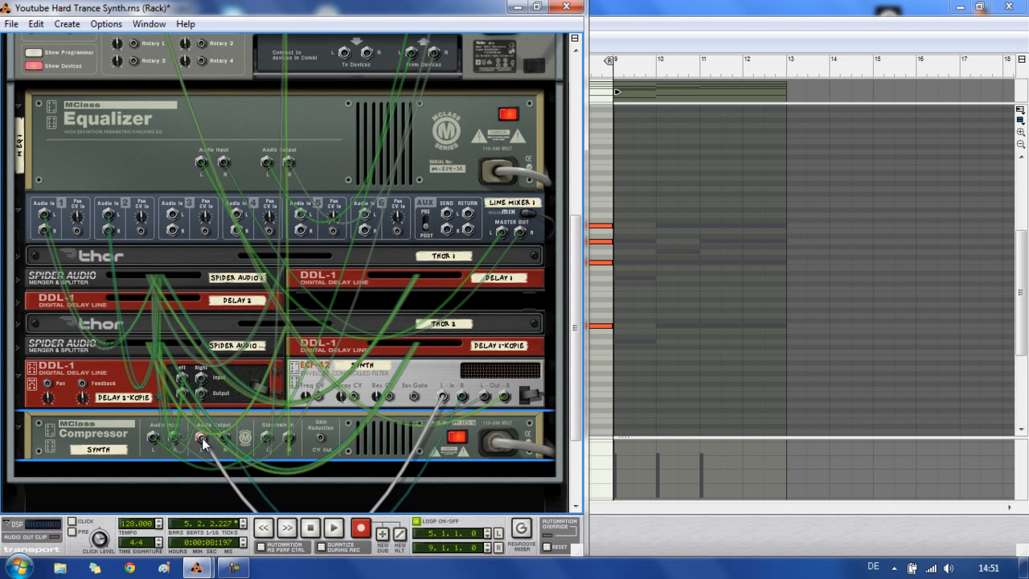
{"action": "key", "text": "Tab"}
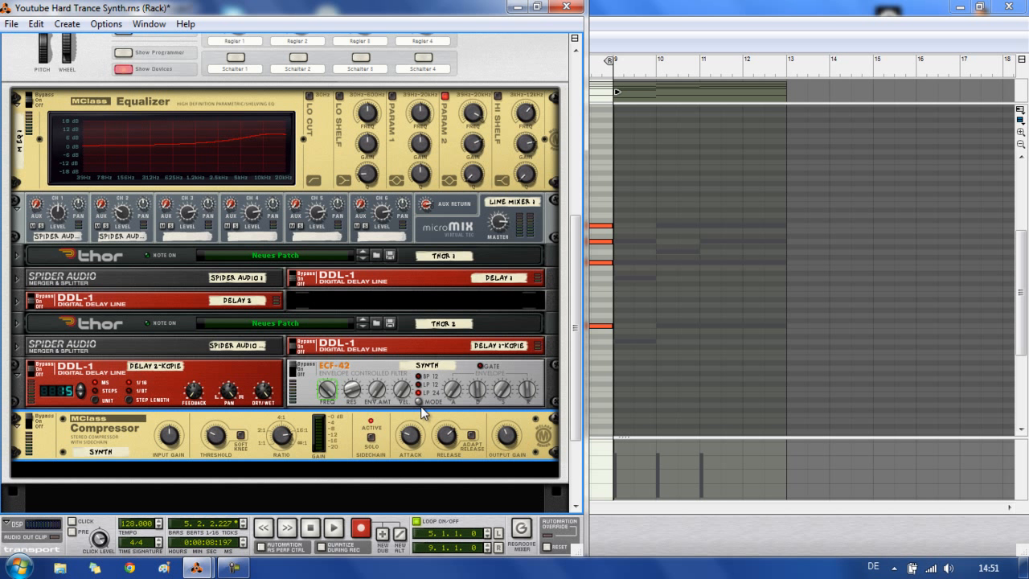
Switch the maximized sequencer to the arrangement view, solo the Synth combinator track and audition it from bar 1.
{"action": "double_click", "coordinate": [680, 8]}
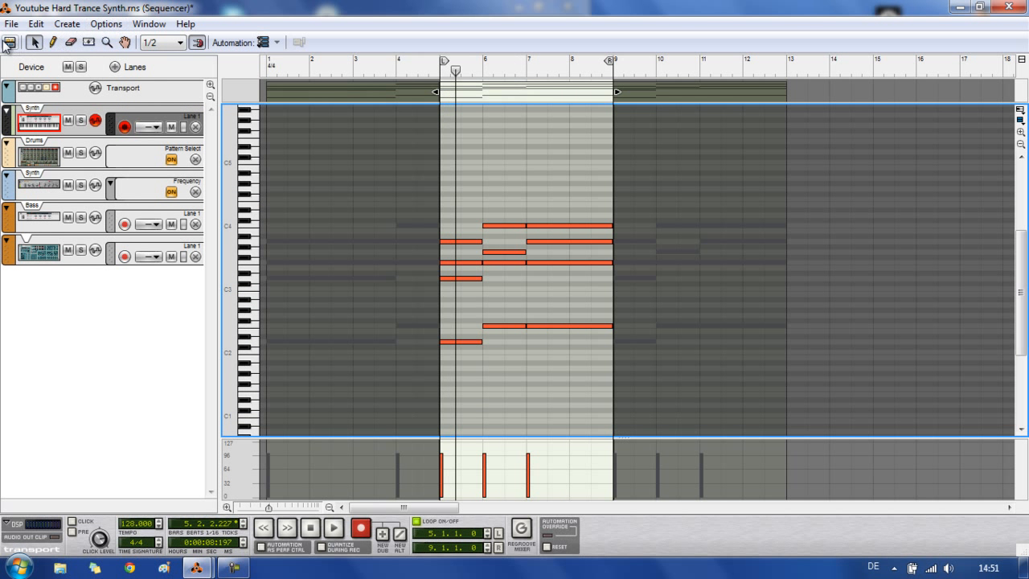
{"action": "left_click", "coordinate": [8, 43]}
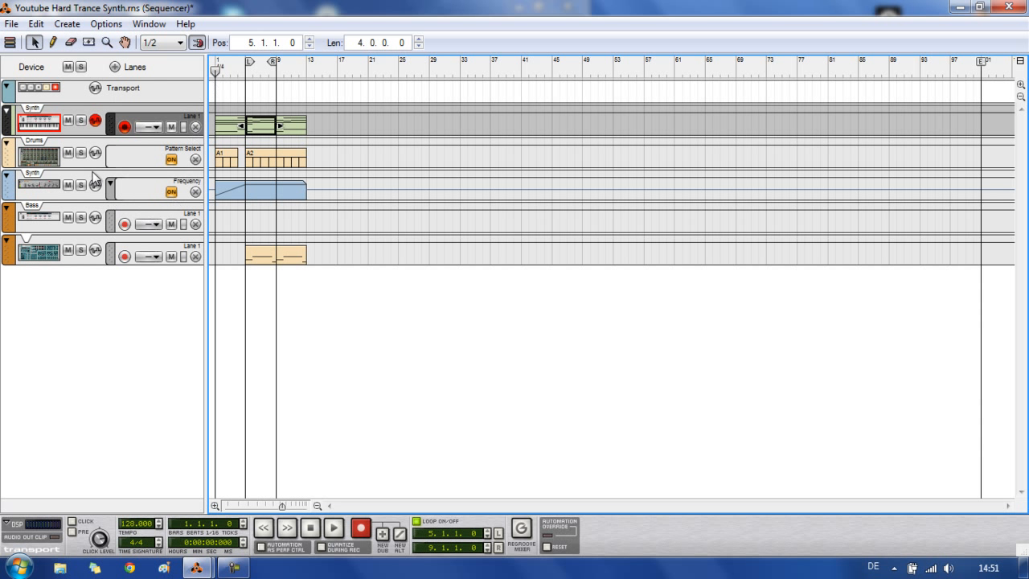
{"action": "left_click", "coordinate": [81, 120]}
{"action": "left_click", "coordinate": [246, 76]}
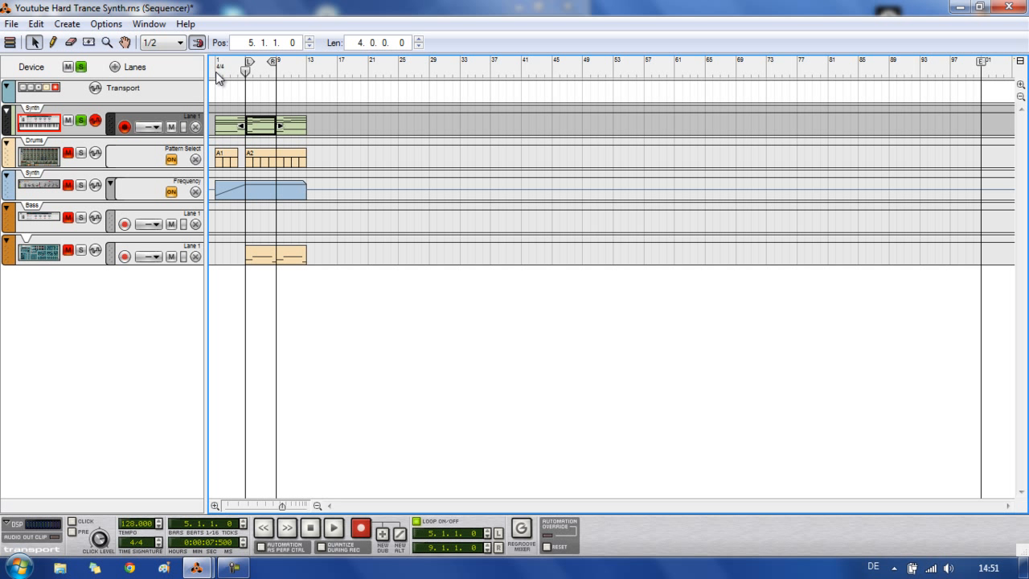
{"action": "left_click", "coordinate": [216, 74]}
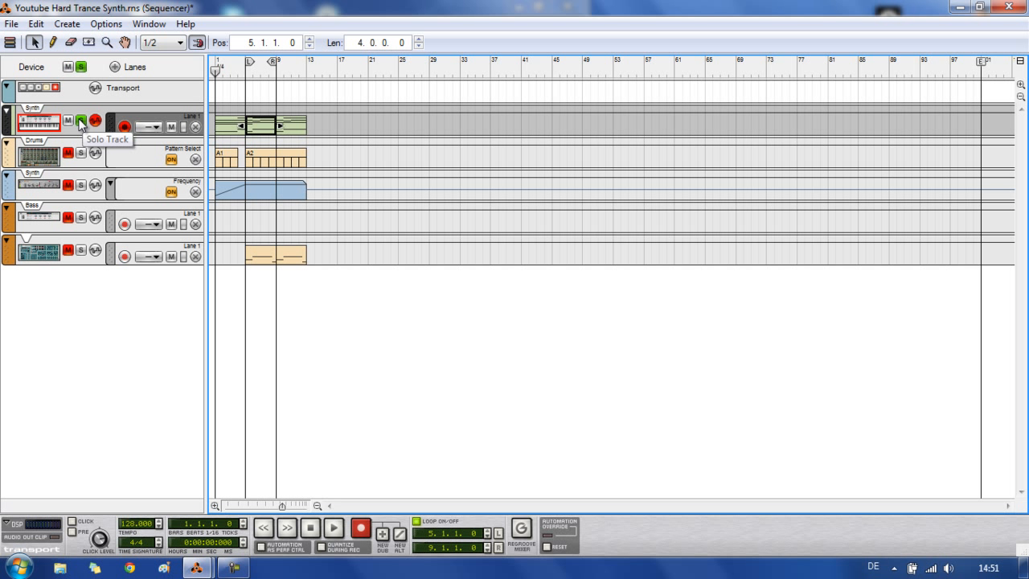
{"action": "key", "text": "space"}
{"action": "key", "text": "space"}
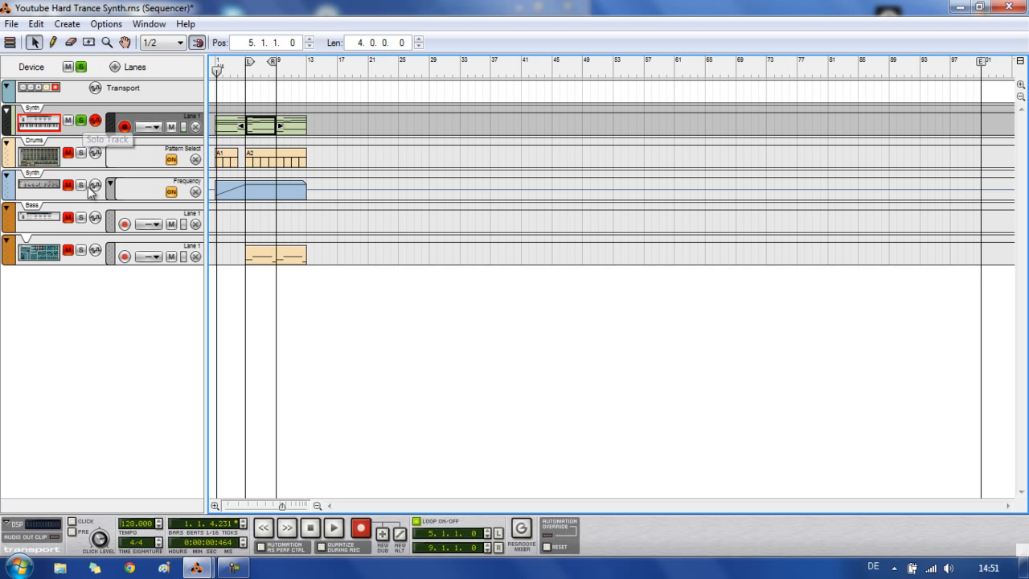
Solo the Synth filter's frequency automation track as well and play from bar 1.
{"action": "left_click", "coordinate": [81, 186]}
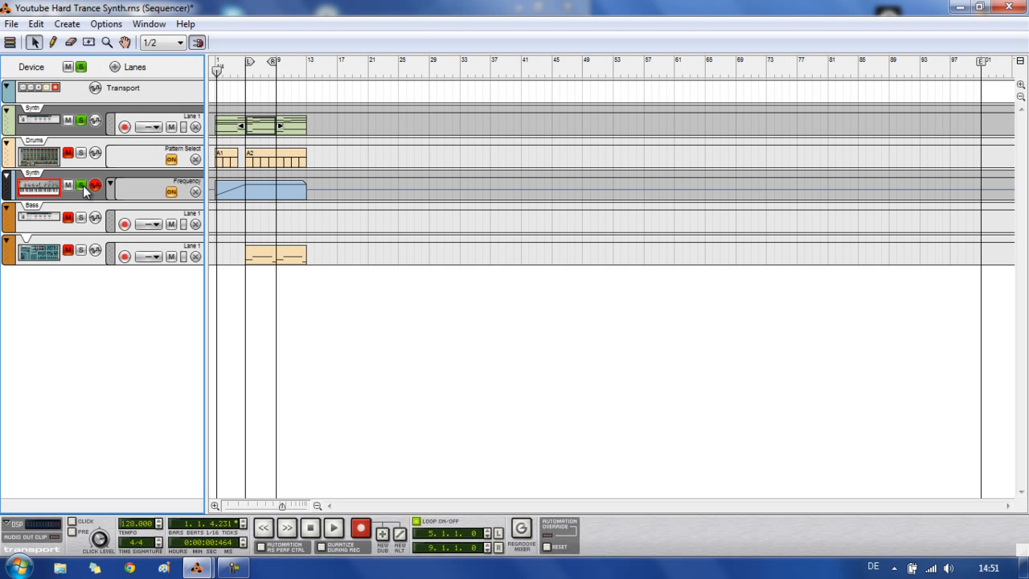
{"action": "left_click", "coordinate": [213, 73]}
{"action": "key", "text": "space"}
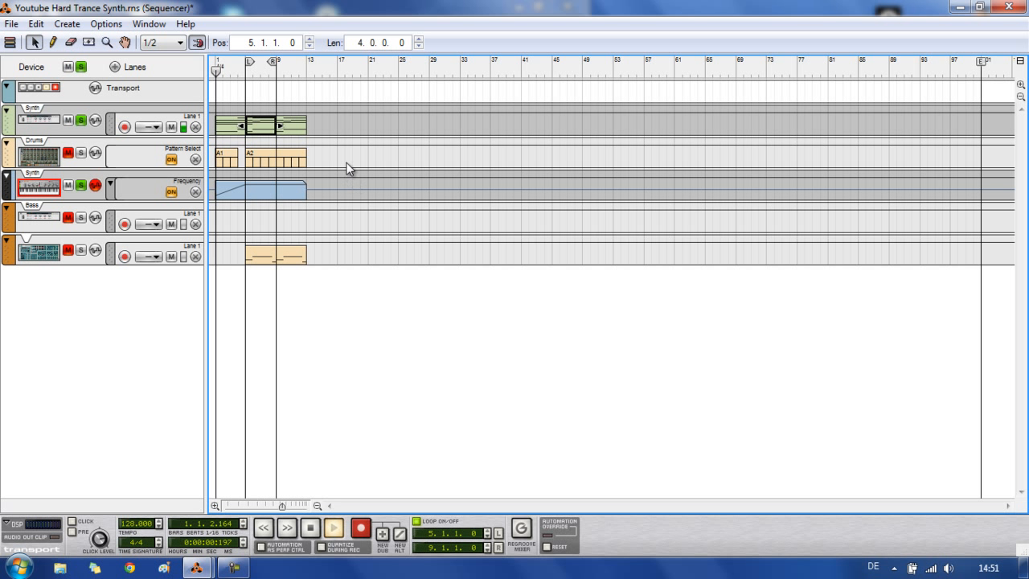
Clear all track solos and unmute the Drums and Bass channels on Mixer 1, checking playback.
{"action": "left_click", "coordinate": [84, 185]}
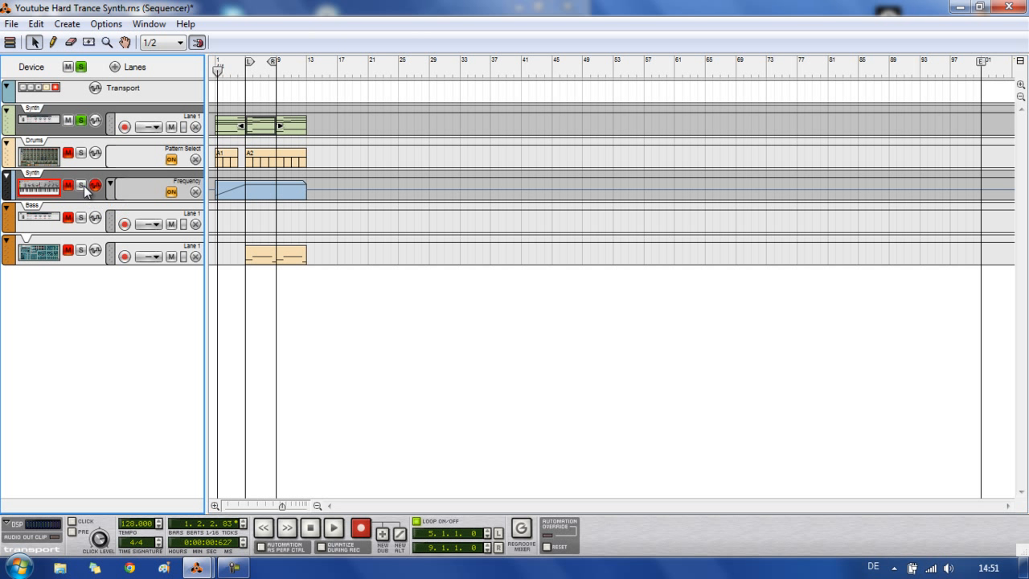
{"action": "left_click", "coordinate": [80, 67]}
{"action": "left_click", "coordinate": [261, 124]}
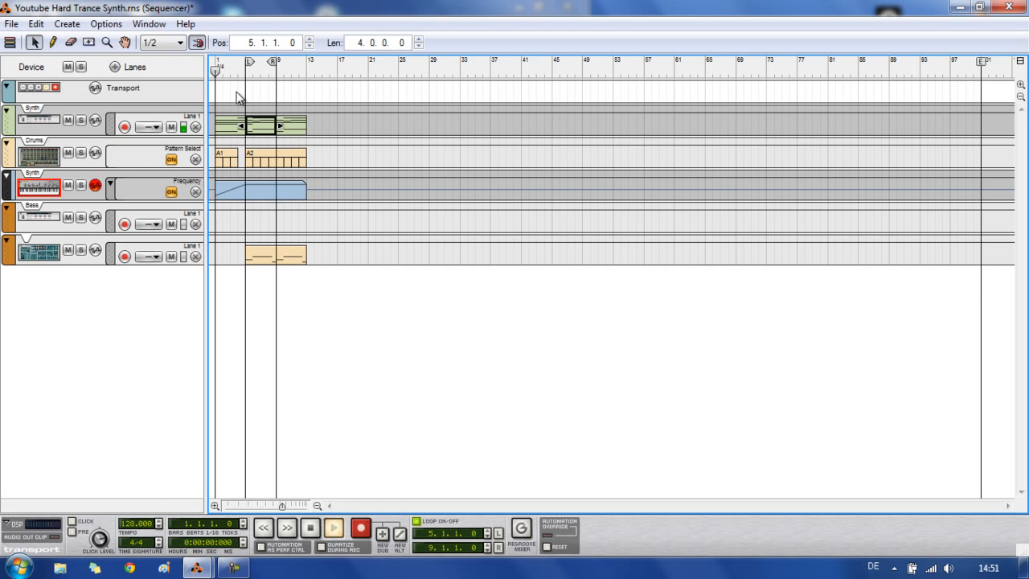
{"action": "mouse_move", "coordinate": [201, 569]}
{"action": "left_click", "coordinate": [100, 473]}
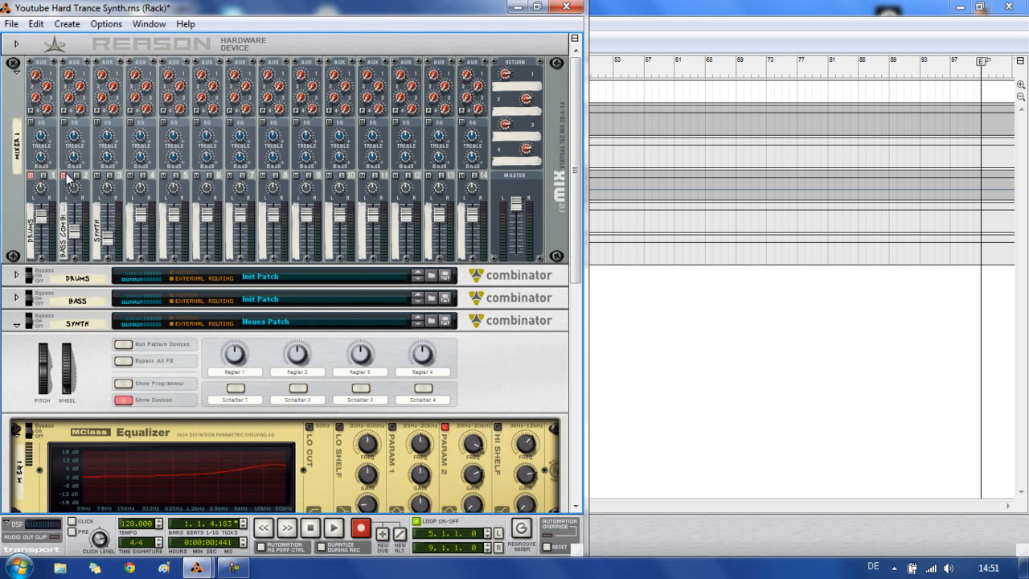
{"action": "left_click", "coordinate": [727, 330]}
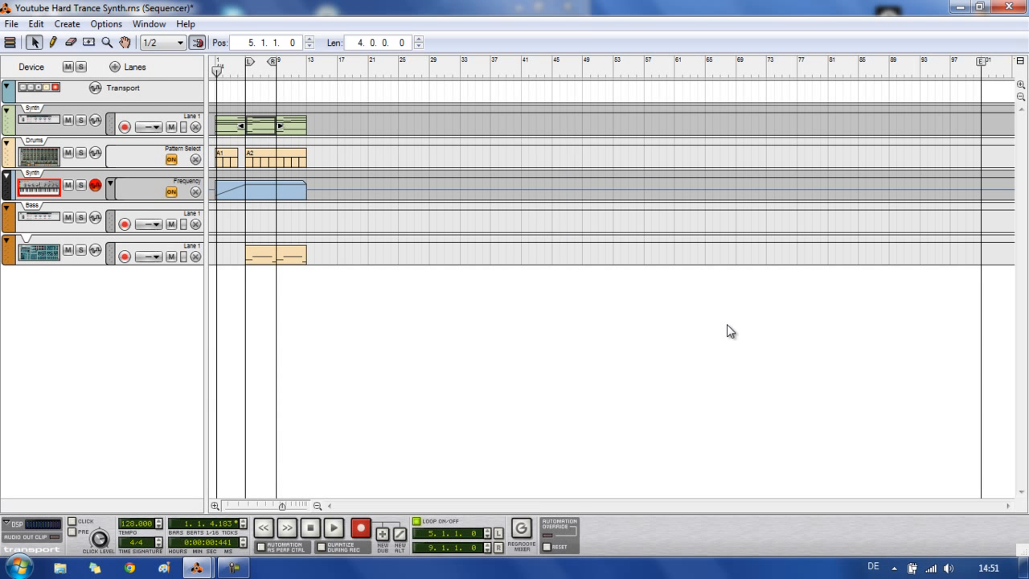
{"action": "left_click", "coordinate": [727, 330]}
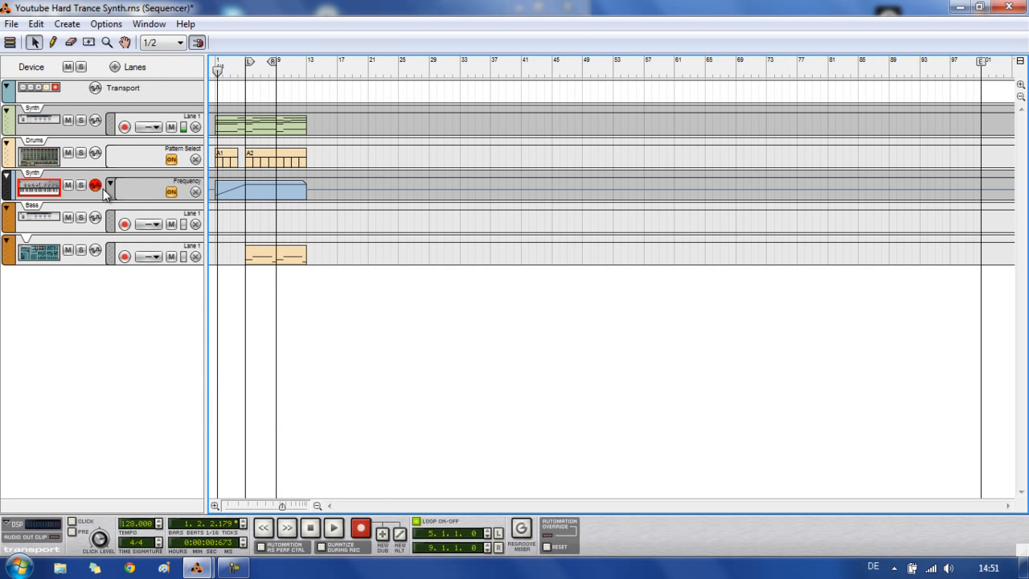
Switch the Synth combinator's ECF-42 filter from bypass to on.
{"action": "mouse_move", "coordinate": [197, 567]}
{"action": "left_click", "coordinate": [152, 495]}
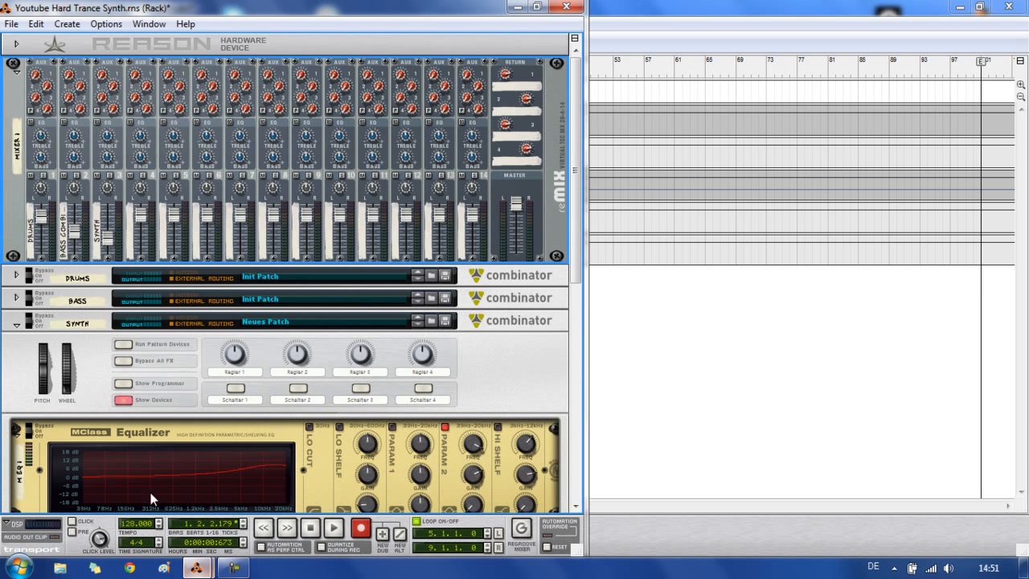
{"action": "scroll", "coordinate": [152, 498], "scroll_direction": "down", "scroll_amount": 6}
{"action": "left_click", "coordinate": [298, 400]}
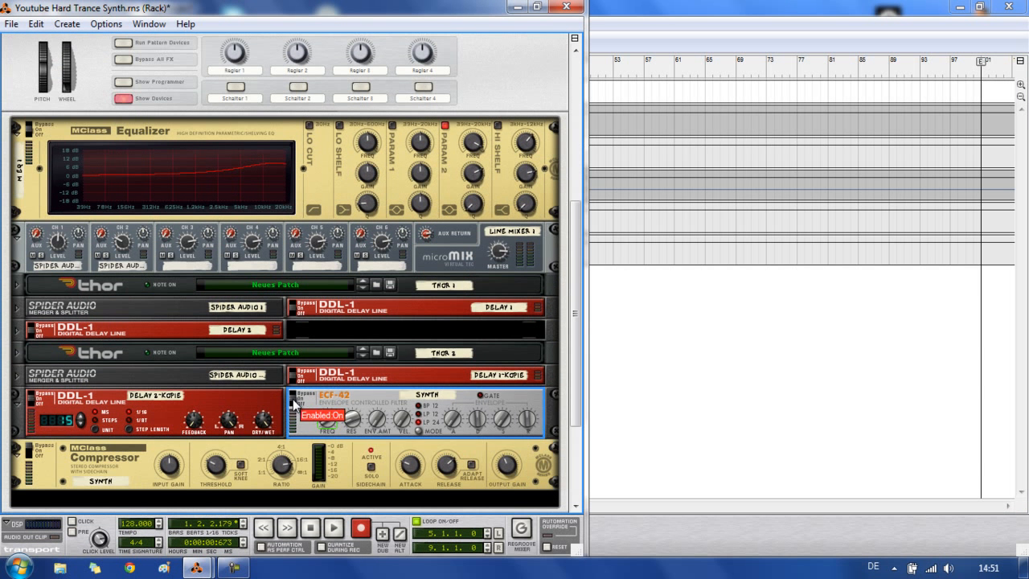
Solo both Synth tracks and audition the filter frequency sweep from bar 1 up to bar 5.
{"action": "left_click", "coordinate": [721, 321]}
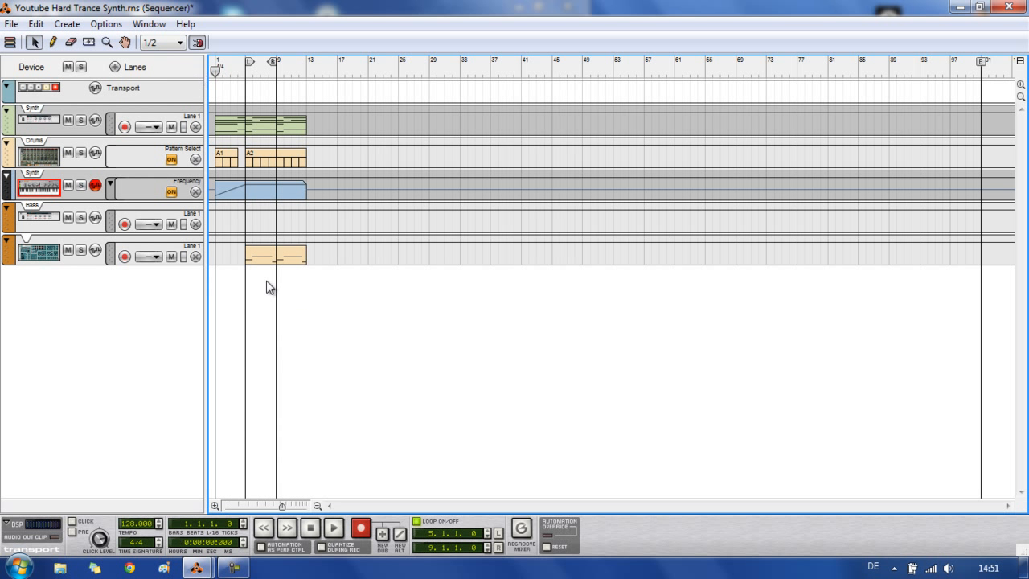
{"action": "left_click", "coordinate": [80, 186]}
{"action": "left_click", "coordinate": [81, 120]}
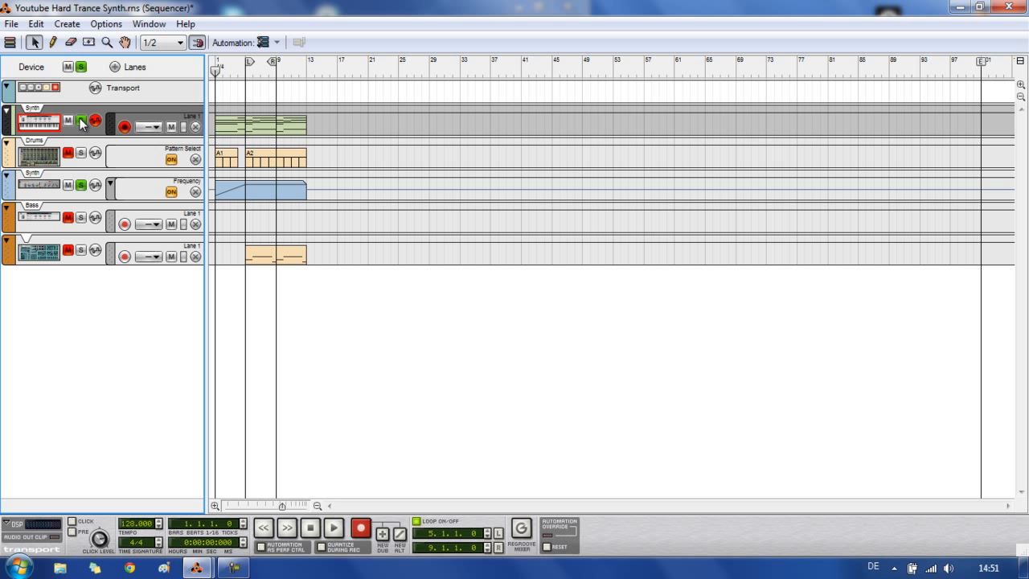
{"action": "key", "text": "space"}
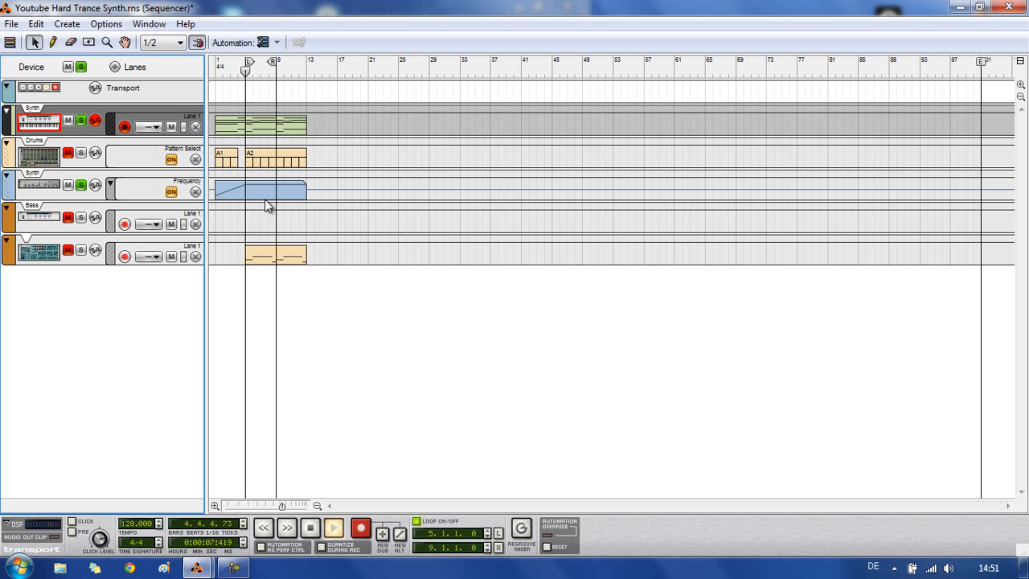
{"action": "left_click", "coordinate": [80, 67]}
{"action": "left_click", "coordinate": [81, 185]}
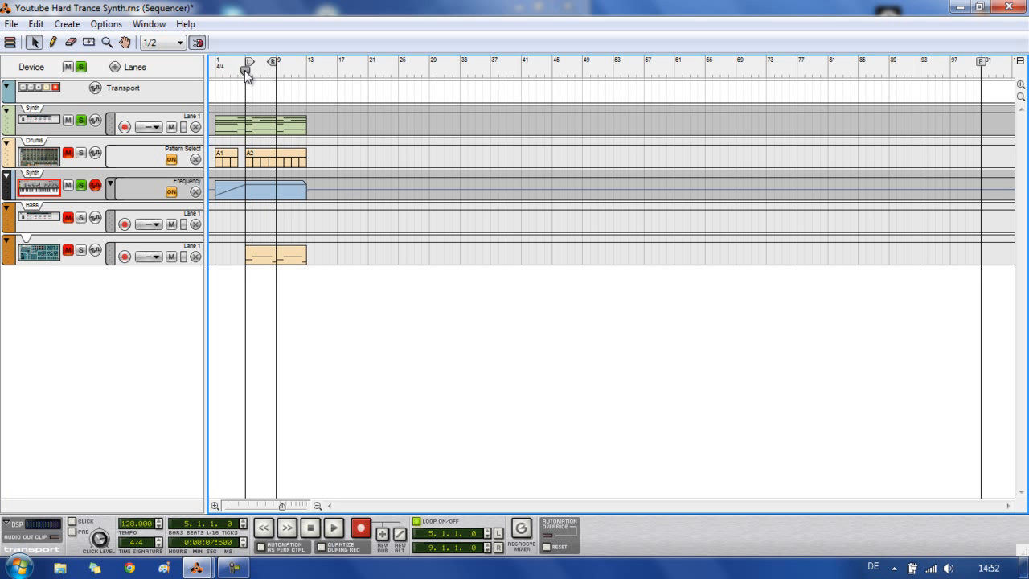
Trace the ECF-42's left output cable to channel 3 of Mixer 1, and examine the Compressor's sidechain inputs on the rear.
{"action": "mouse_move", "coordinate": [196, 568]}
{"action": "left_click", "coordinate": [139, 480]}
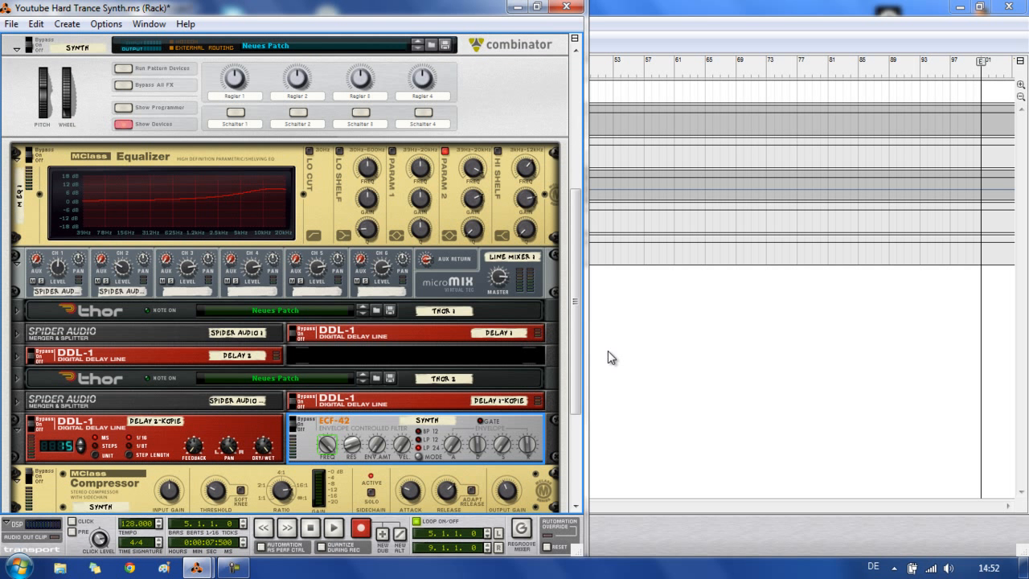
{"action": "scroll", "coordinate": [455, 398], "scroll_direction": "down", "scroll_amount": 3}
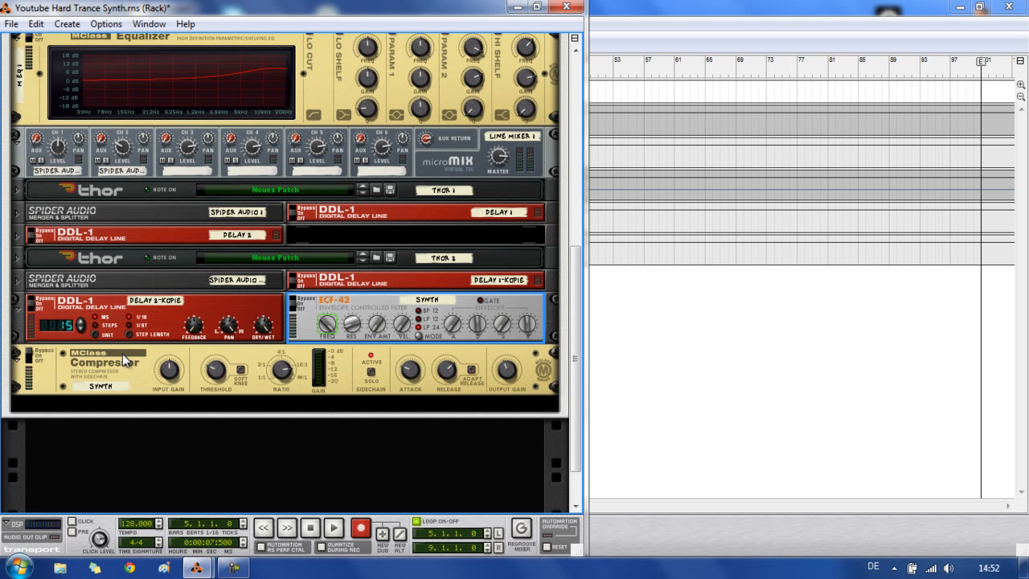
{"action": "key", "text": "Tab"}
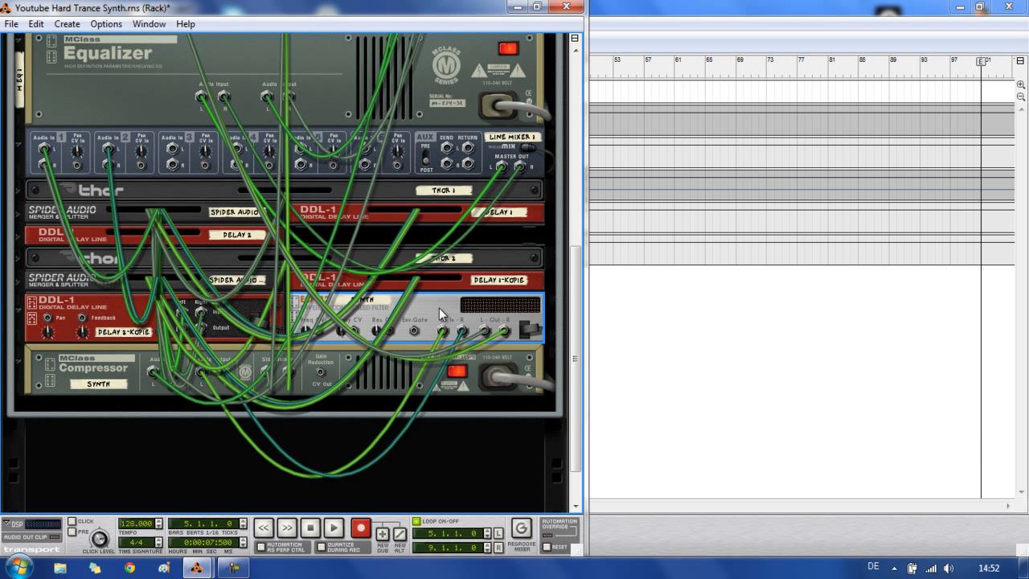
{"action": "left_click", "coordinate": [483, 330]}
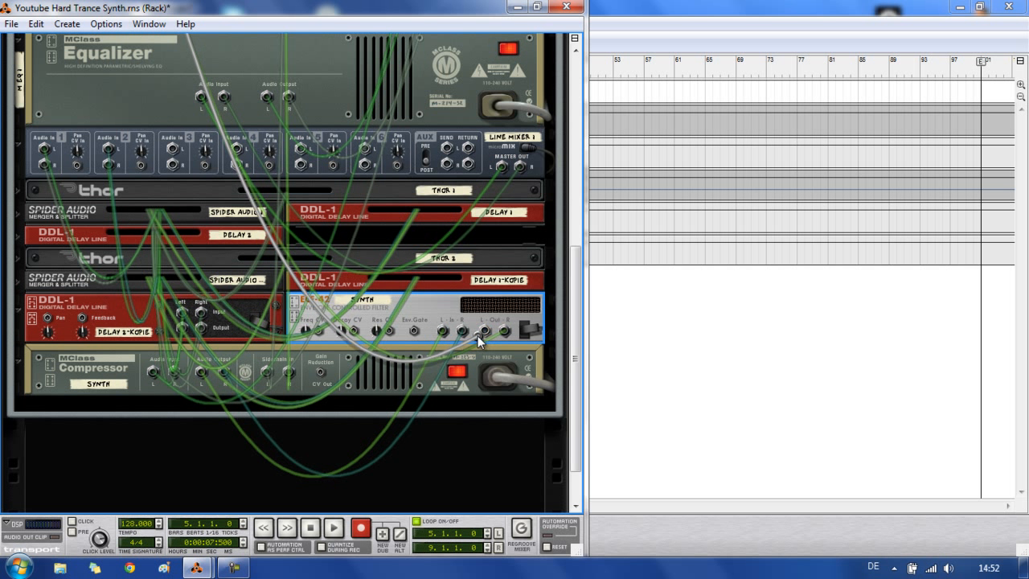
{"action": "scroll", "coordinate": [485, 329], "scroll_direction": "up", "scroll_amount": 10}
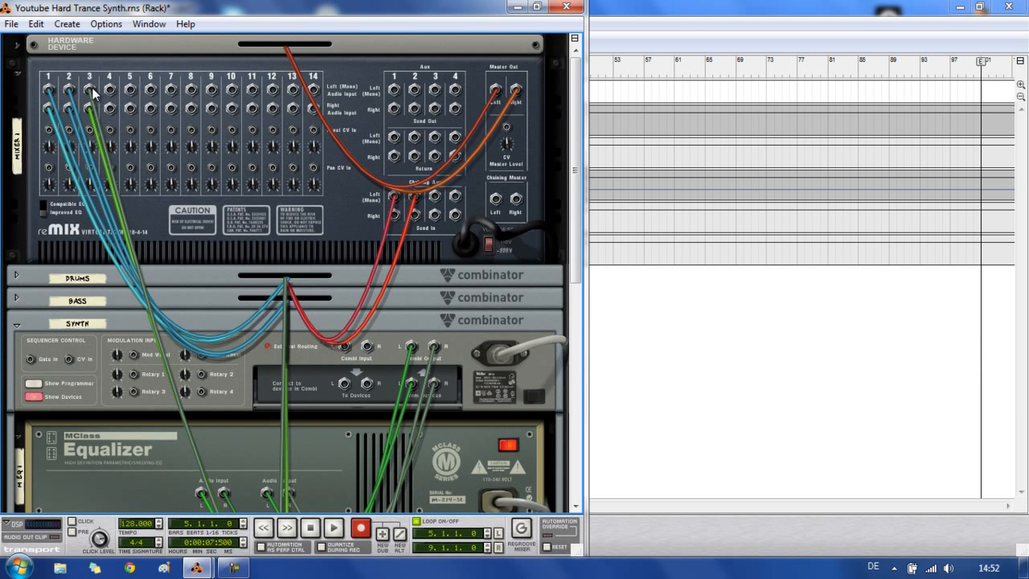
{"action": "mouse_move", "coordinate": [91, 88]}
{"action": "left_mouse_down"}
{"action": "mouse_move", "coordinate": [110, 107]}
{"action": "mouse_move", "coordinate": [90, 91]}
{"action": "left_mouse_up"}
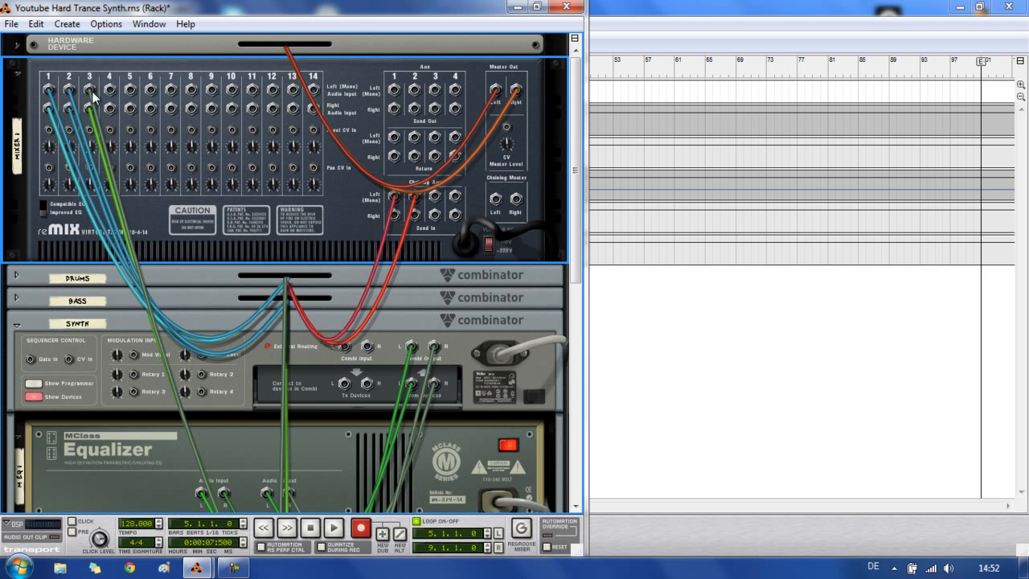
{"action": "key", "text": "Tab"}
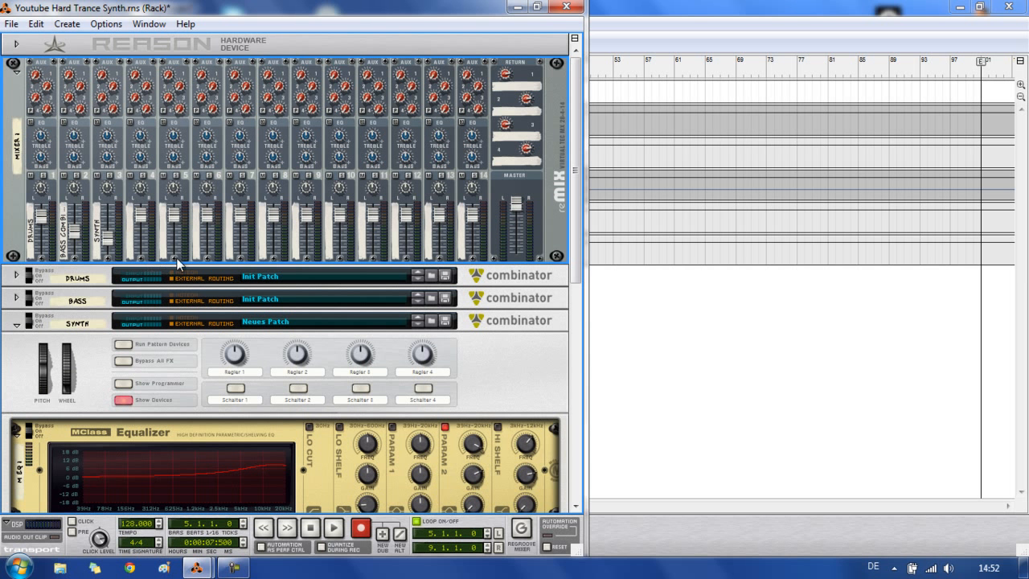
{"action": "scroll", "coordinate": [136, 363], "scroll_direction": "down", "scroll_amount": 10}
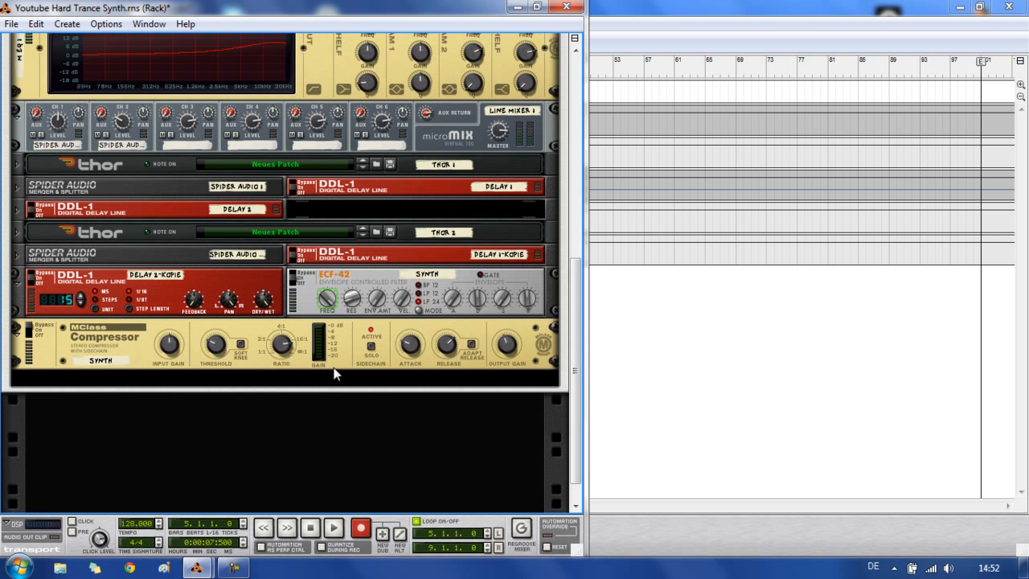
{"action": "key", "text": "Tab"}
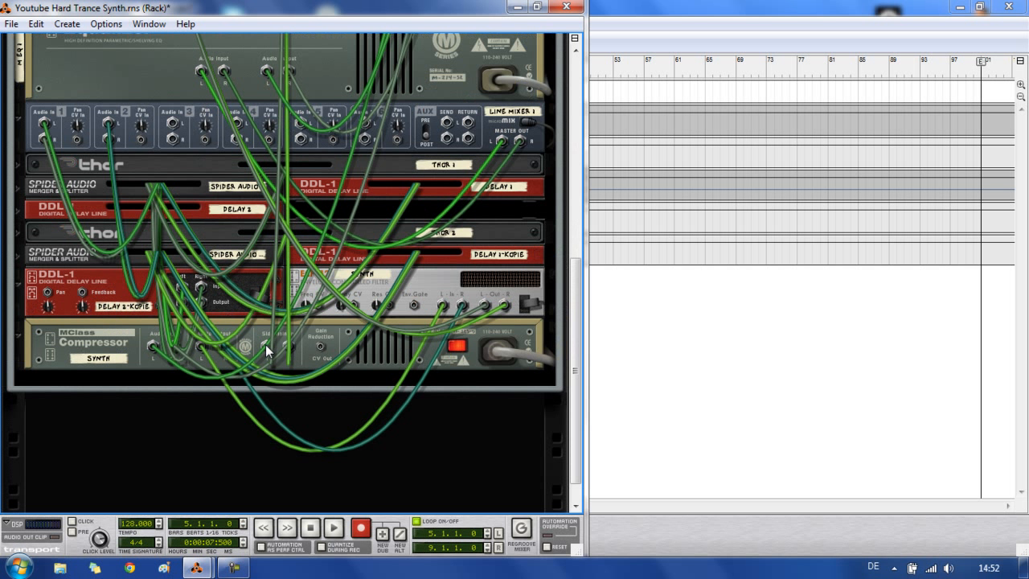
Audition the soloed synth from bar 5, switch the Compressor from bypass to on and play the loop again.
{"action": "left_click", "coordinate": [725, 330]}
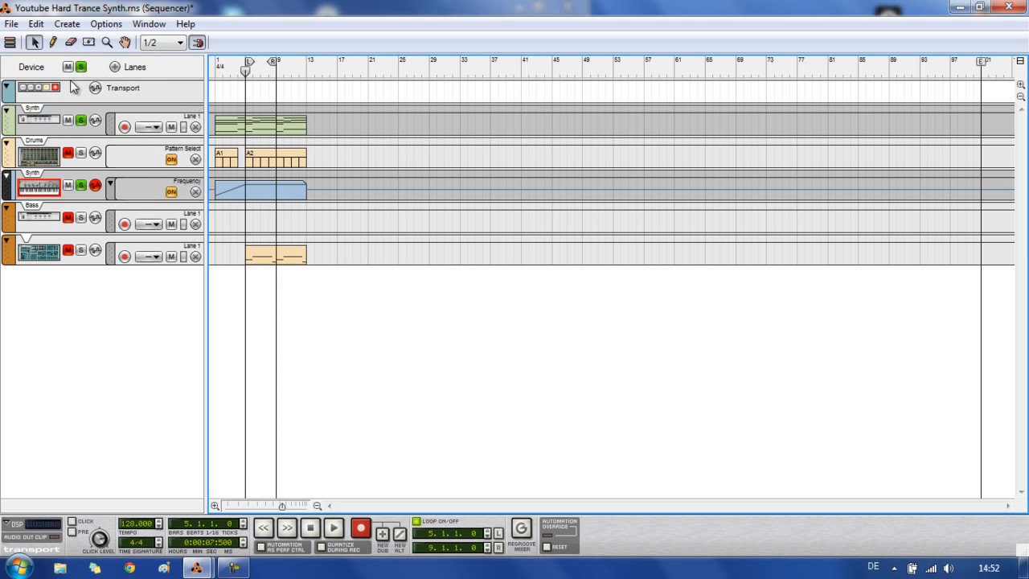
{"action": "key", "text": "space"}
{"action": "key", "text": "space"}
{"action": "key", "text": "alt+Tab"}
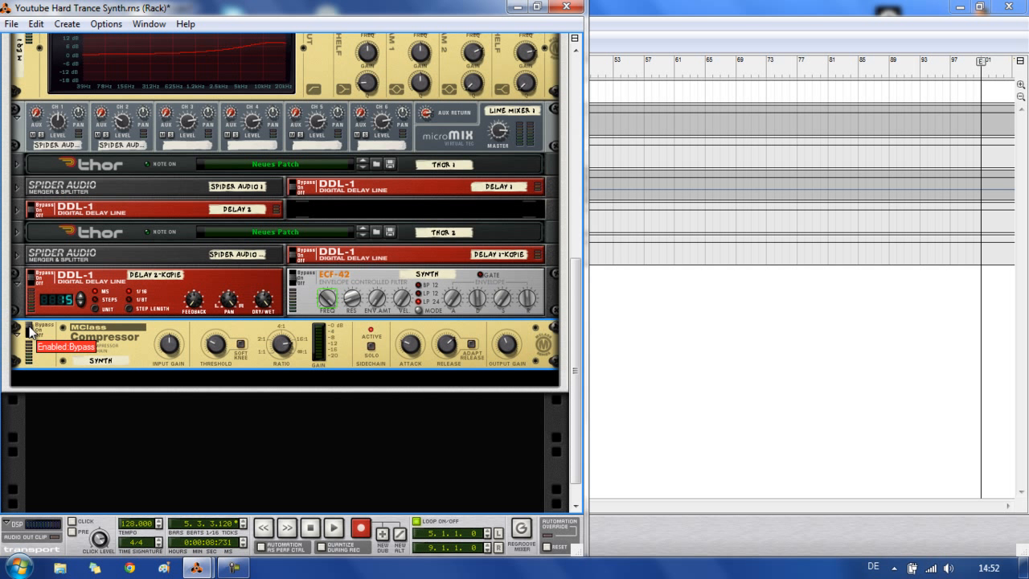
{"action": "left_click", "coordinate": [29, 330]}
{"action": "key", "text": "space"}
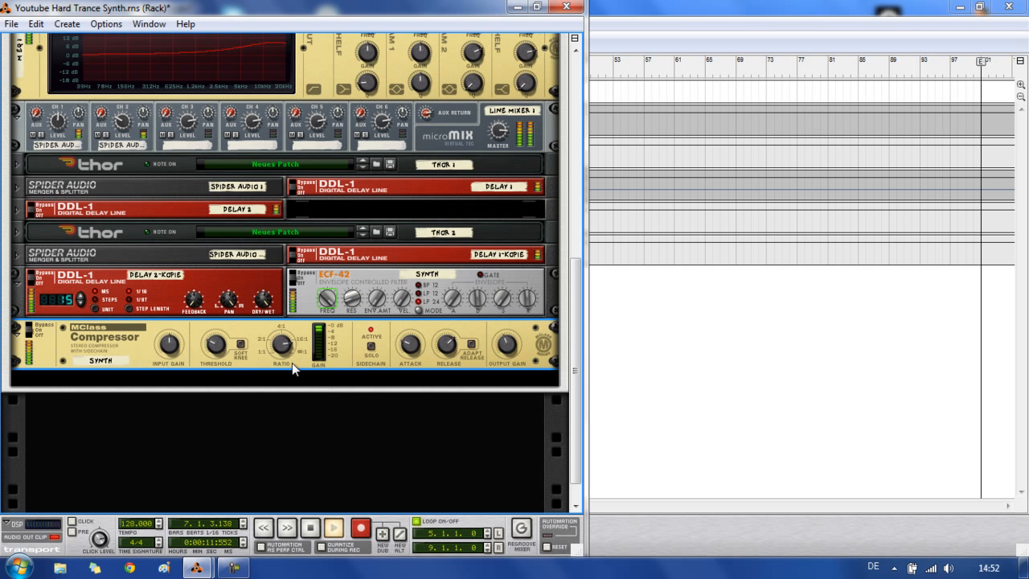
{"action": "key", "text": "space"}
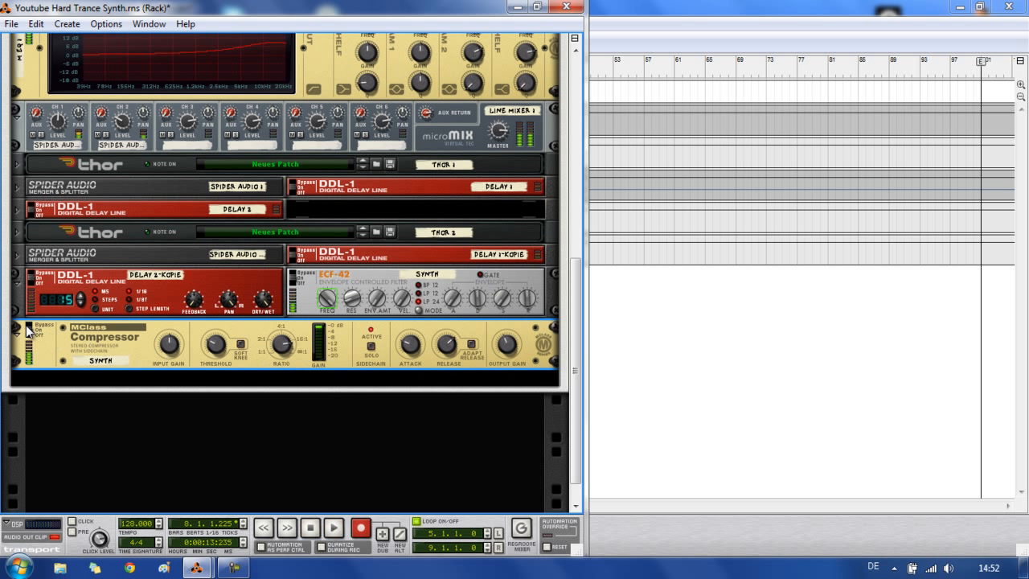
Bypass the Compressor, audition the loop from bar 5 without it, and switch the Compressor back on.
{"action": "left_click", "coordinate": [29, 330]}
{"action": "key", "text": "space"}
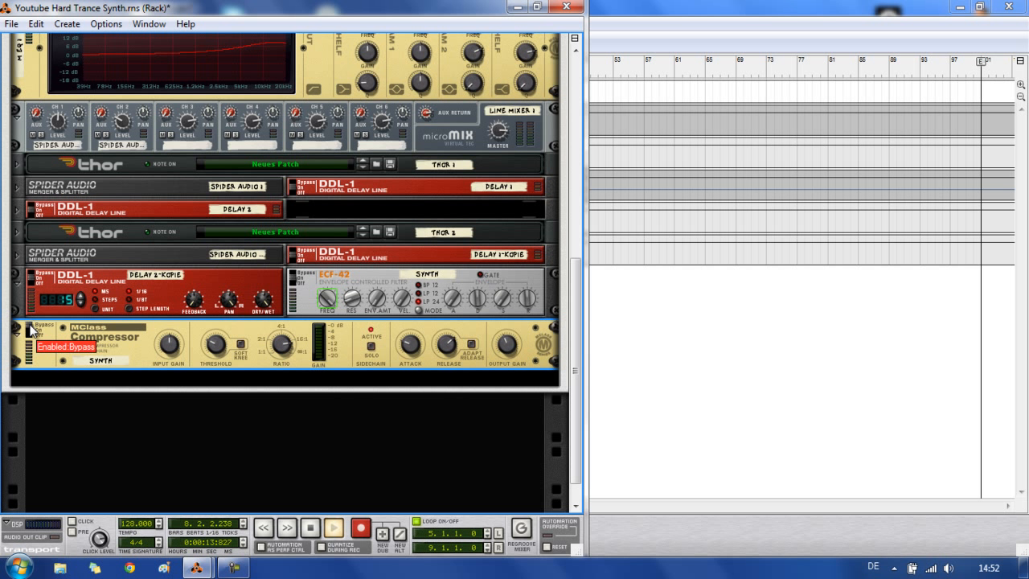
{"action": "key", "text": "space"}
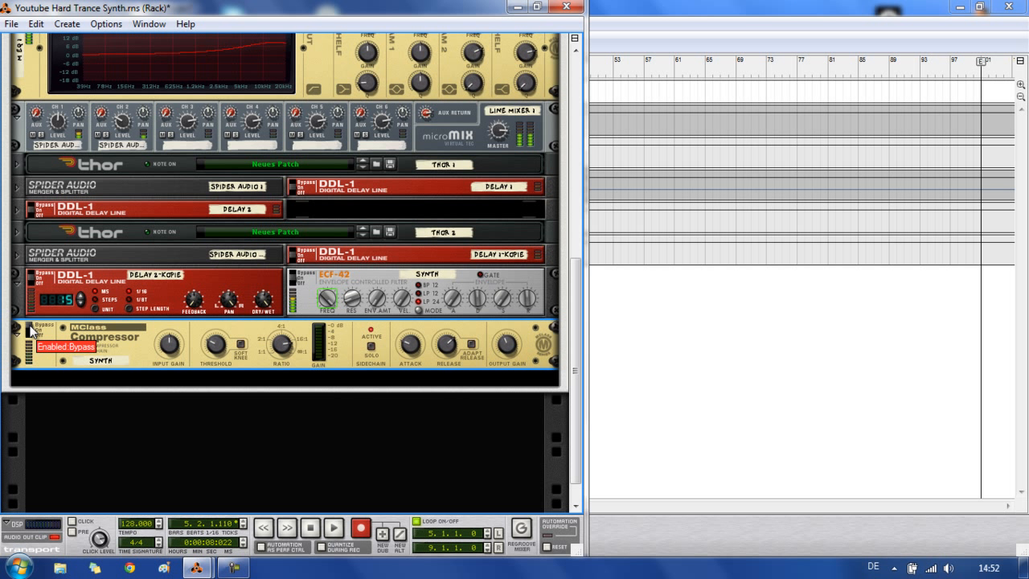
{"action": "left_click", "coordinate": [32, 330]}
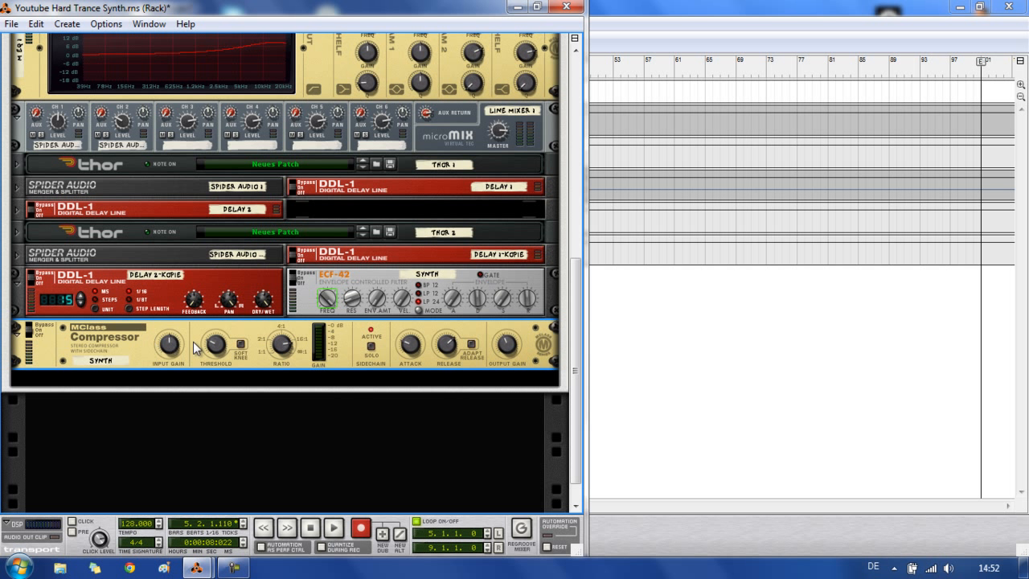
Trace the Compressor's sidechain cables on the rear to the Drums combinator and examine its Redrum and Spider Audio connections.
{"action": "key", "text": "Tab"}
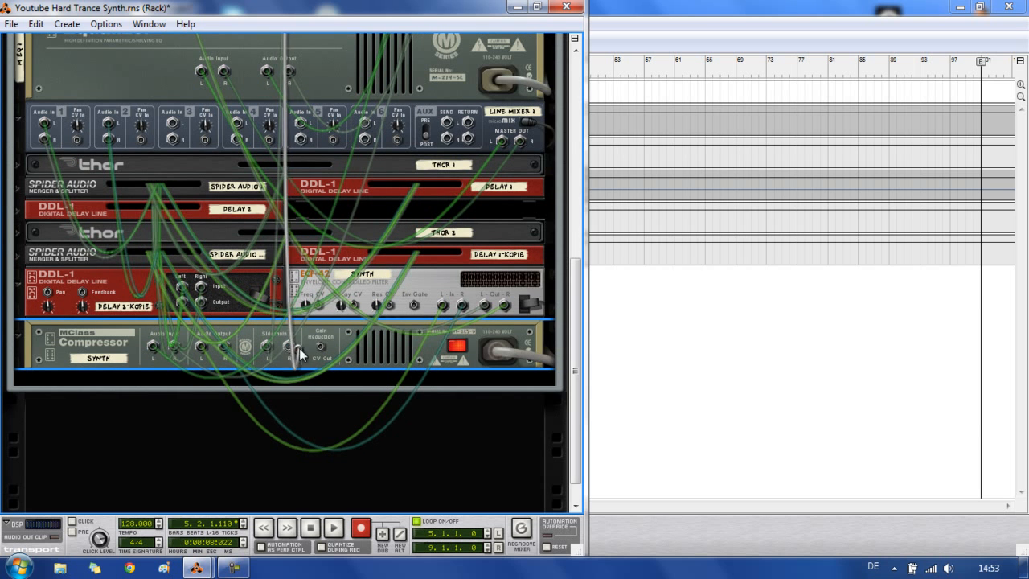
{"action": "scroll", "coordinate": [288, 347], "scroll_direction": "up", "scroll_amount": 5}
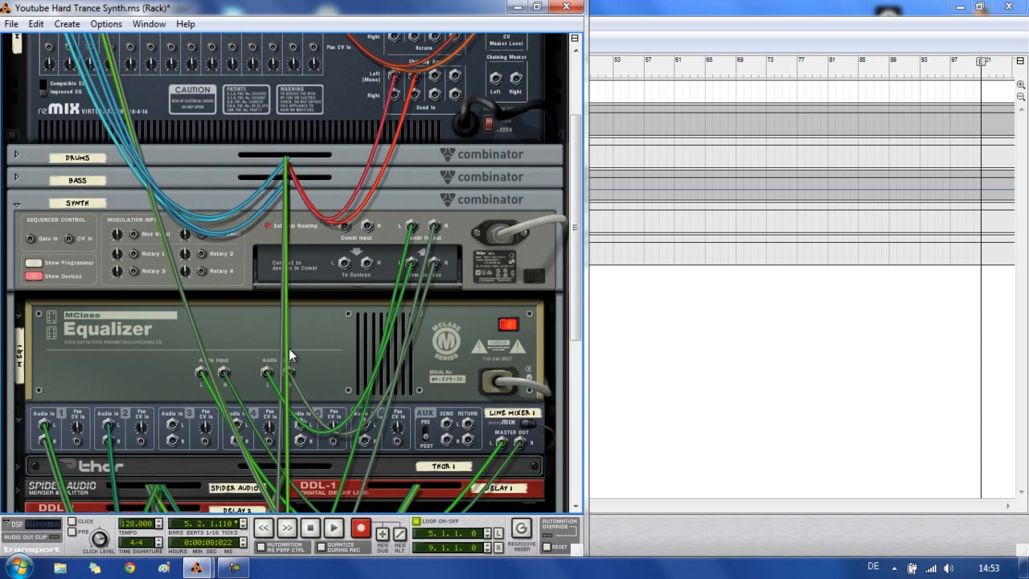
{"action": "left_click", "coordinate": [15, 153]}
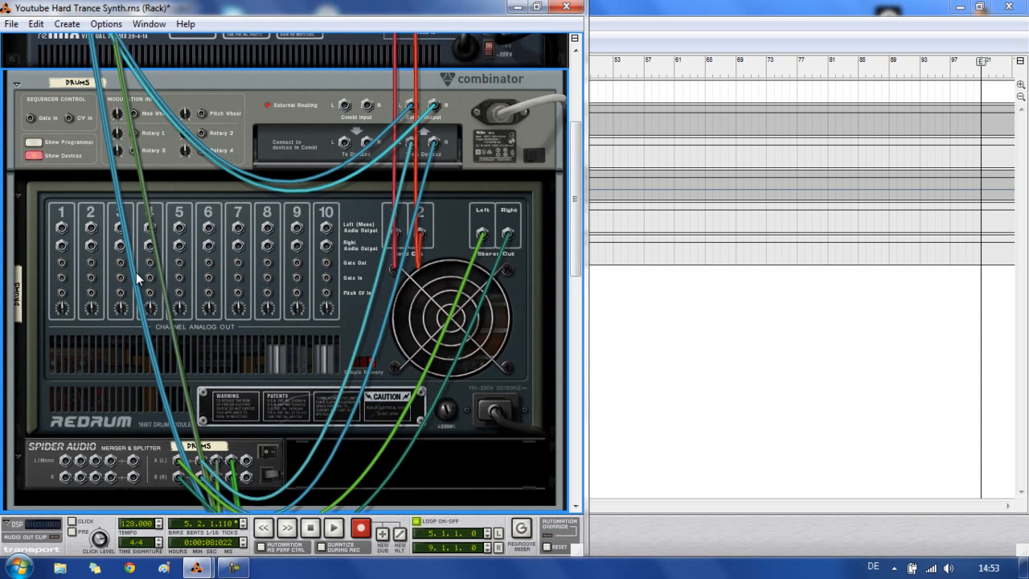
{"action": "scroll", "coordinate": [505, 258], "scroll_direction": "down", "scroll_amount": 1}
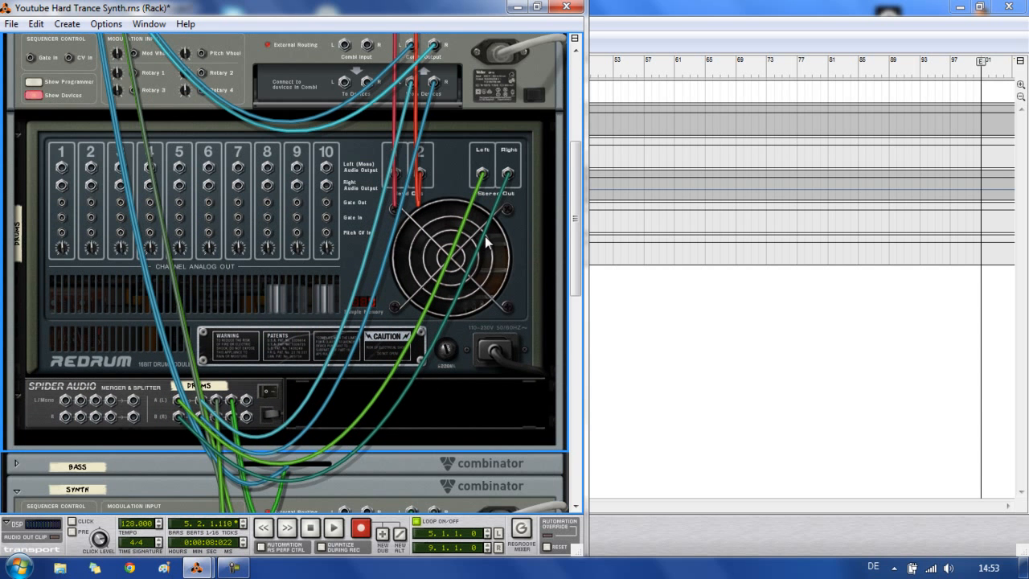
{"action": "scroll", "coordinate": [17, 138], "scroll_direction": "up", "scroll_amount": 1}
{"action": "left_click", "coordinate": [17, 84]}
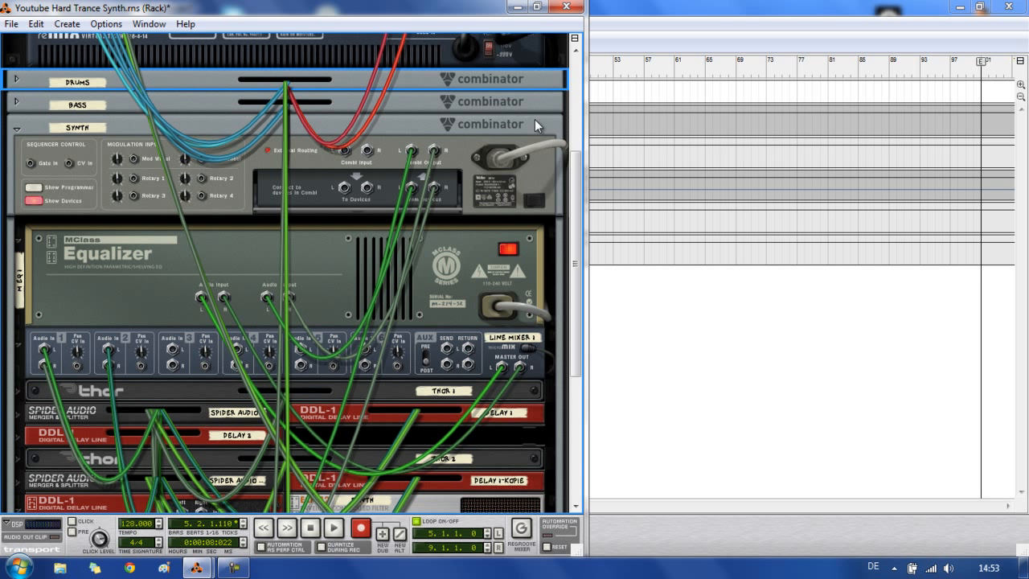
{"action": "left_click_drag", "start_coordinate": [573, 168], "coordinate": [567, 272]}
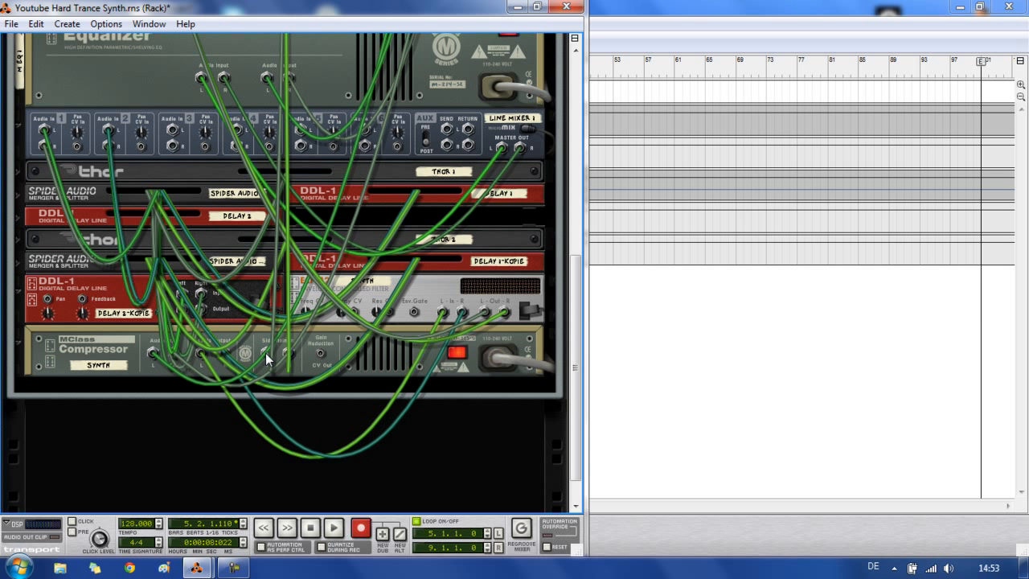
{"action": "key", "text": "Tab"}
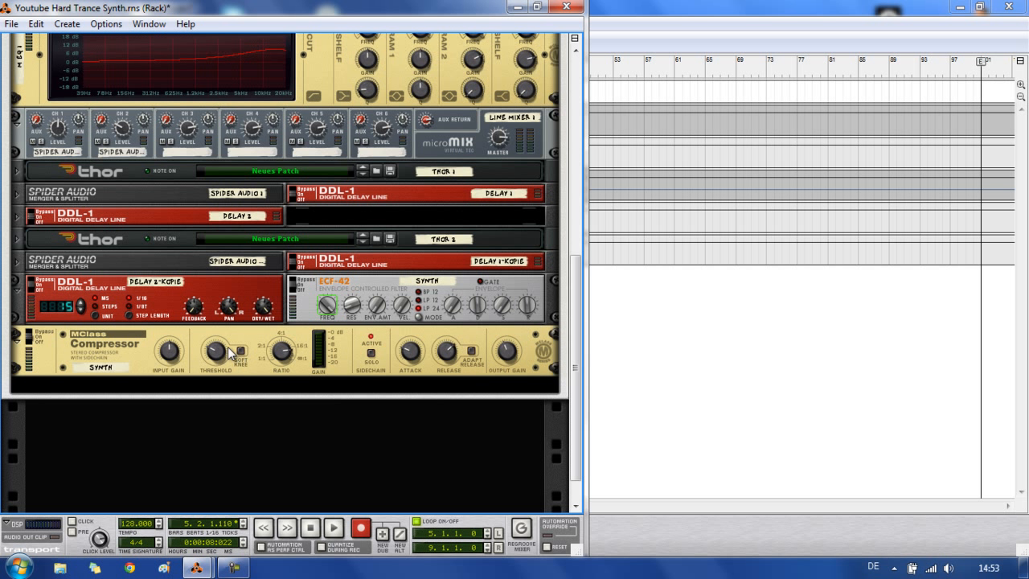
Play the loop with the Compressor on and adjust its Ratio while listening.
{"action": "left_click", "coordinate": [31, 339]}
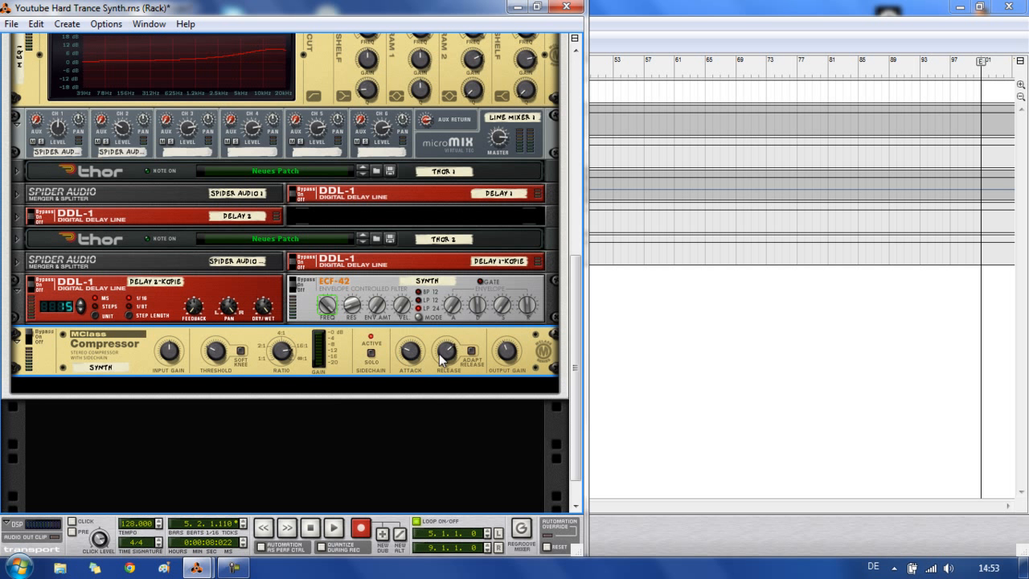
{"action": "key", "text": "space"}
{"action": "left_click", "coordinate": [30, 337]}
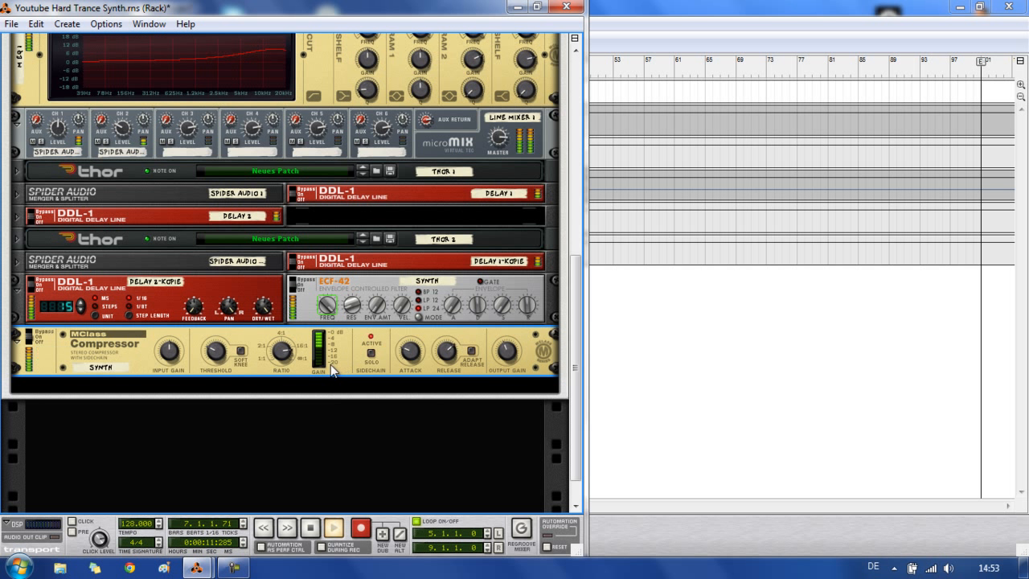
{"action": "mouse_move", "coordinate": [281, 352]}
{"action": "left_mouse_down"}
{"action": "mouse_move", "coordinate": [285, 321]}
{"action": "mouse_move", "coordinate": [282, 357]}
{"action": "left_mouse_up"}
{"action": "key", "text": "space"}
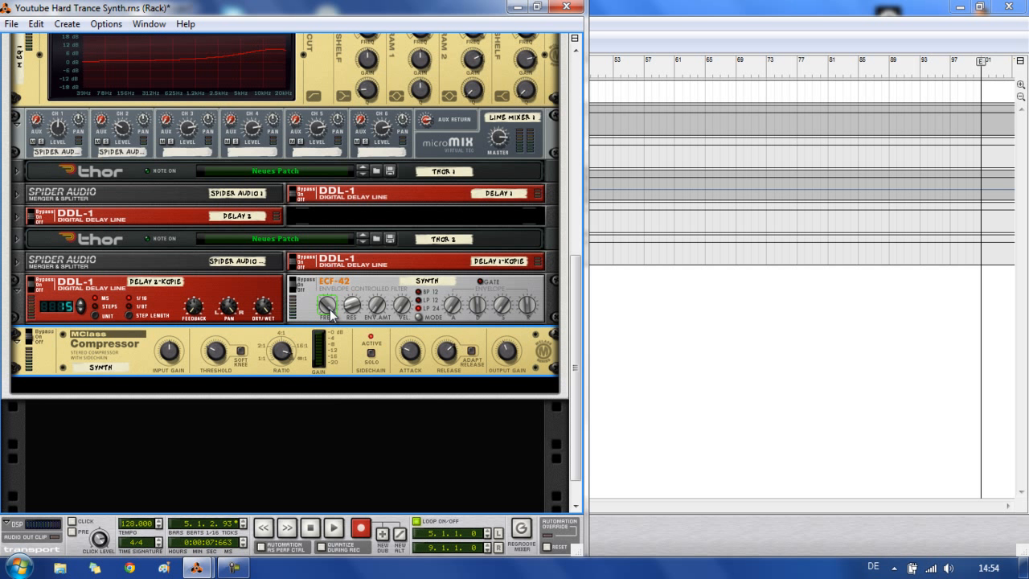
Move the song position to bar 1 and examine the automation options of the ECF-42's Freq knob.
{"action": "mouse_move", "coordinate": [329, 312]}
{"action": "left_click", "coordinate": [629, 300]}
{"action": "left_click", "coordinate": [222, 62]}
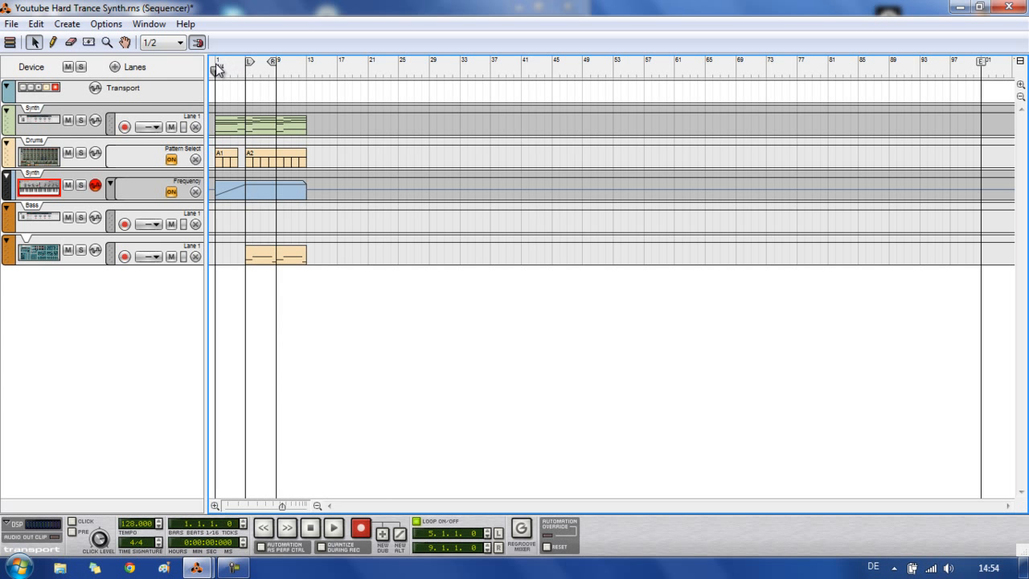
{"action": "mouse_move", "coordinate": [193, 569]}
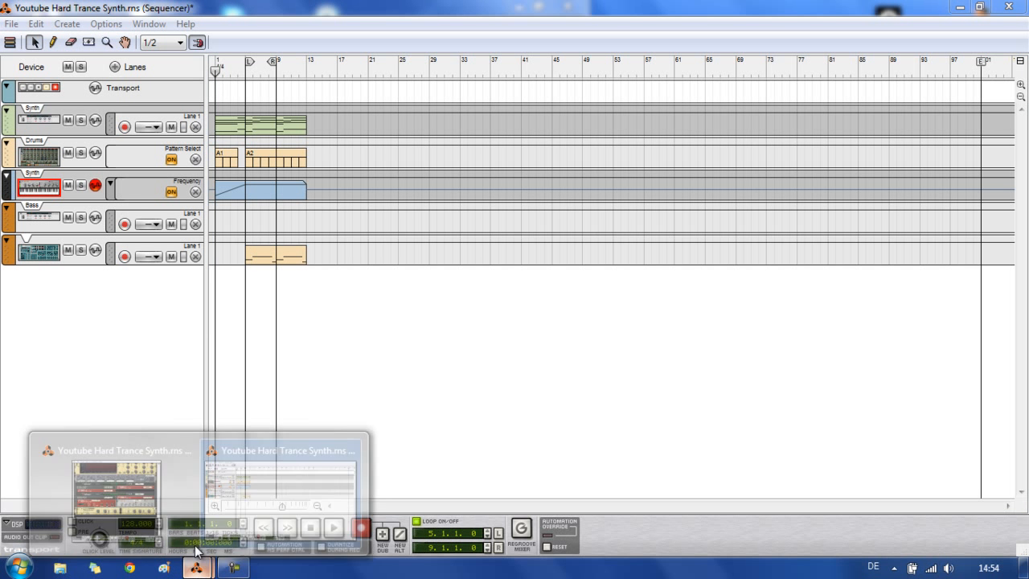
{"action": "left_click", "coordinate": [112, 491]}
{"action": "right_click", "coordinate": [333, 308]}
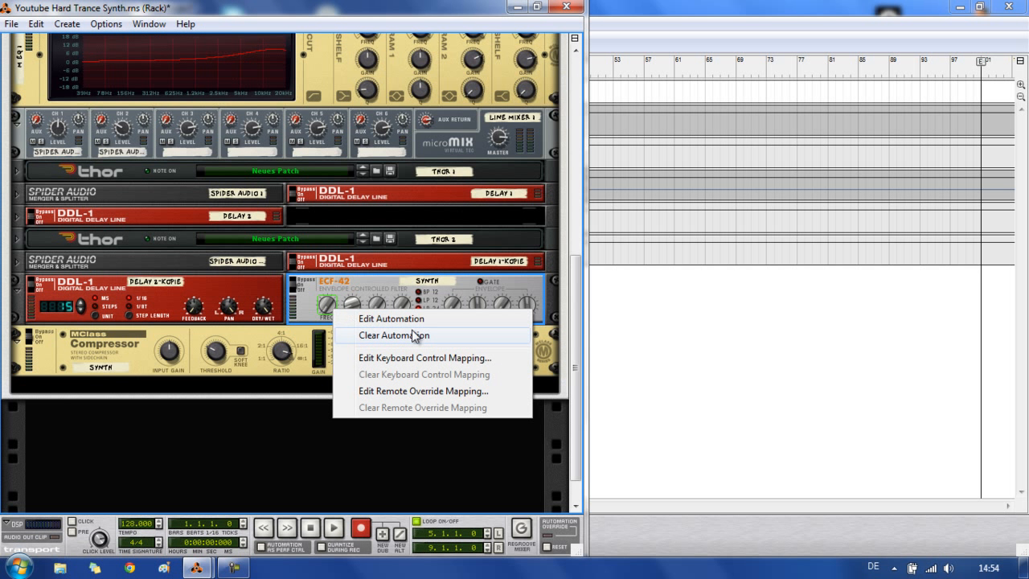
{"action": "left_click", "coordinate": [742, 315]}
{"action": "left_click", "coordinate": [742, 315]}
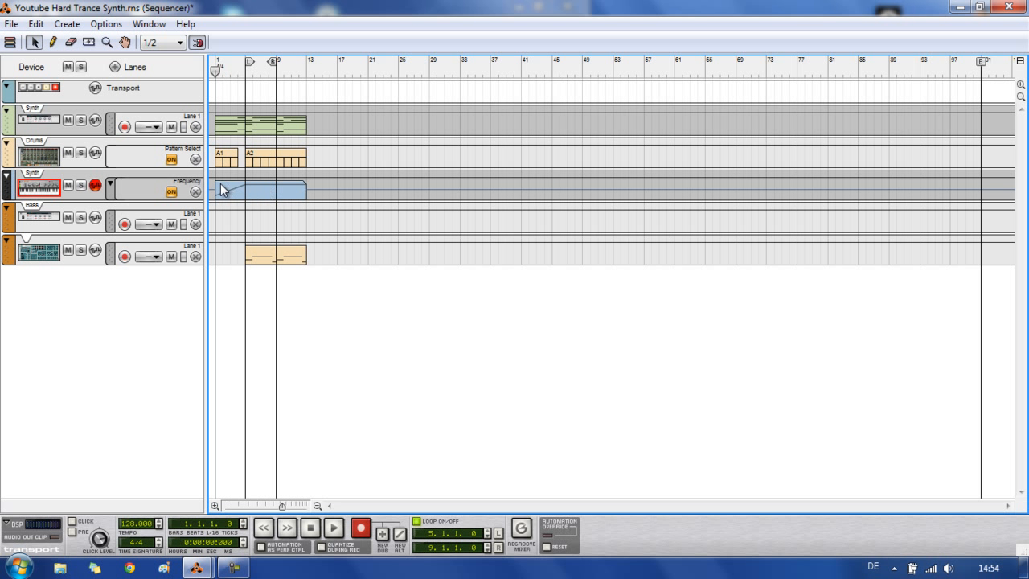
Open the Synth filter's Frequency automation clip, inspect its points at bars 1 and 5, and close it.
{"action": "left_click", "coordinate": [135, 189]}
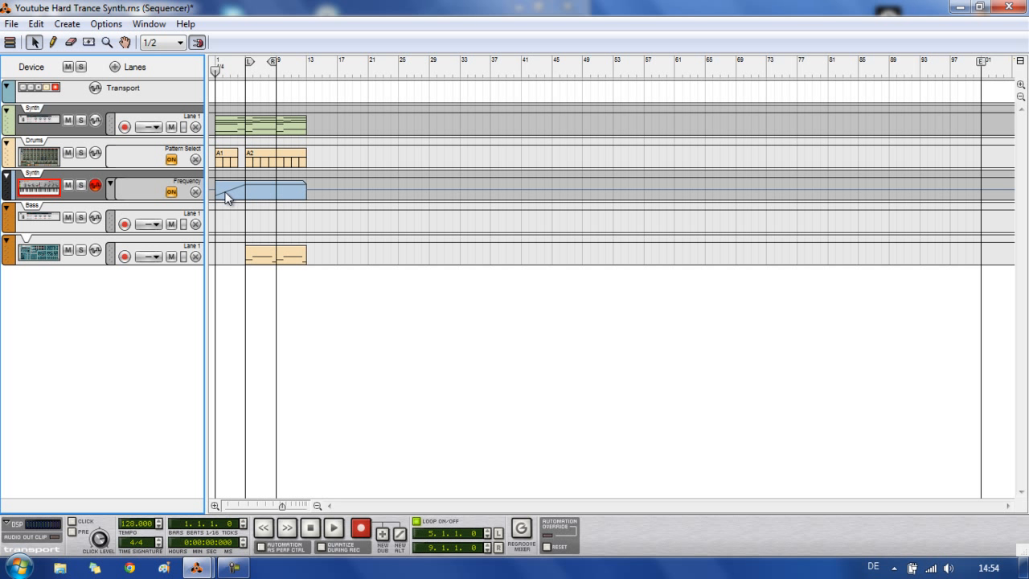
{"action": "double_click", "coordinate": [226, 199]}
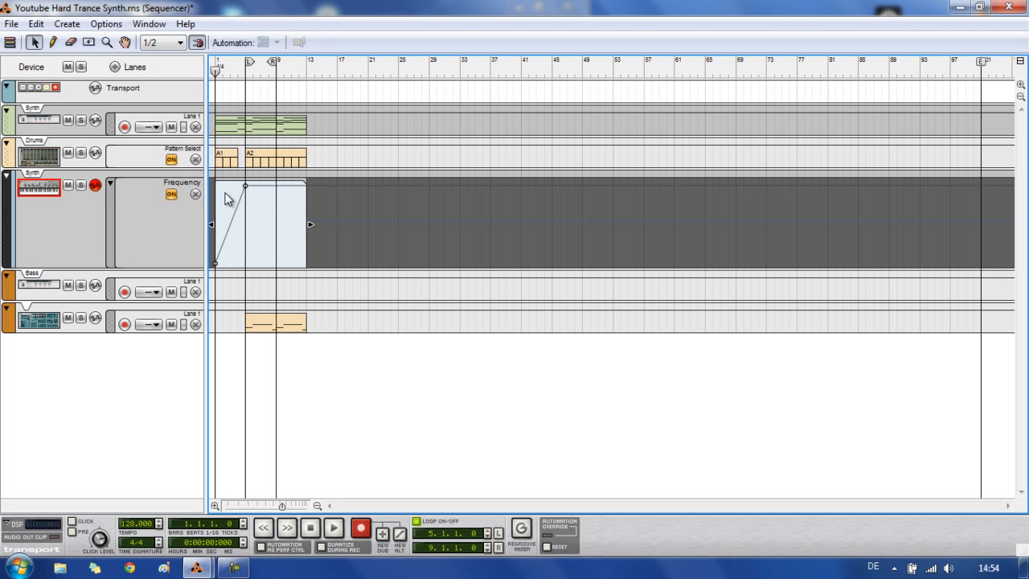
{"action": "left_click", "coordinate": [215, 268]}
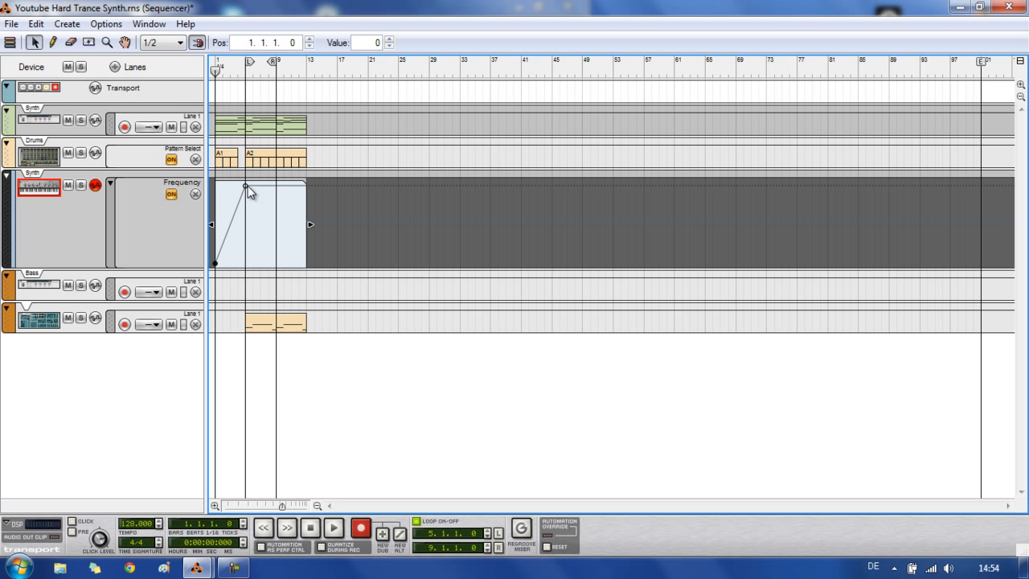
{"action": "left_click", "coordinate": [245, 186]}
{"action": "left_click", "coordinate": [5, 176]}
{"action": "left_click", "coordinate": [358, 224]}
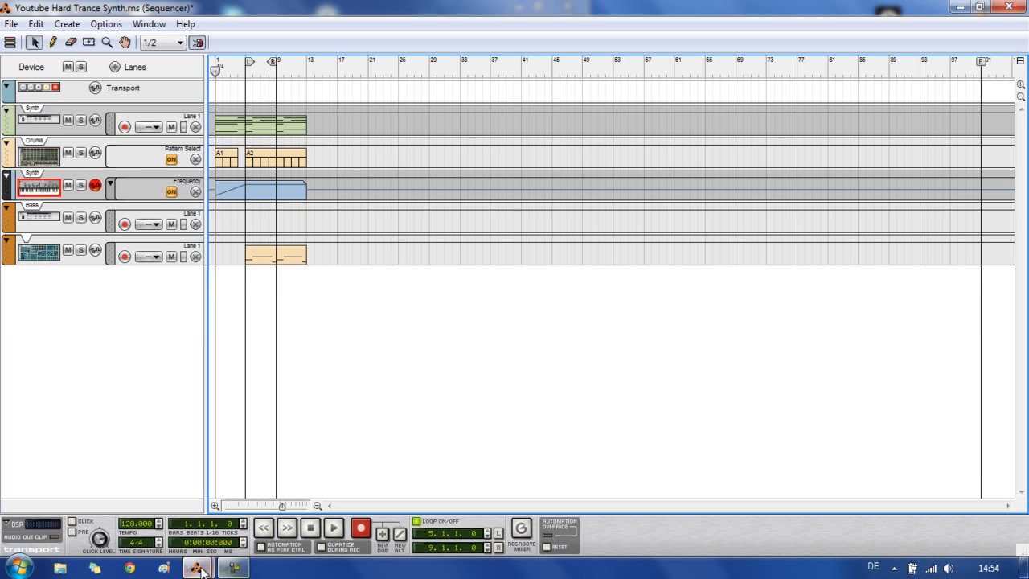
Collapse the Compressor, the row below the second Thor and the whole Synth combinator in the rack.
{"action": "left_click", "coordinate": [197, 568]}
{"action": "left_click", "coordinate": [197, 514]}
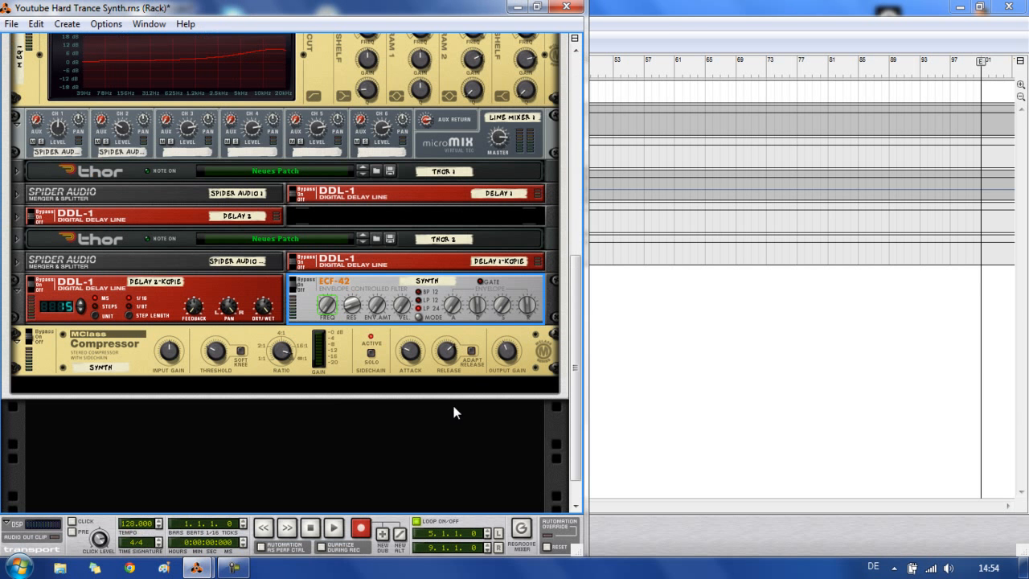
{"action": "left_click", "coordinate": [19, 343]}
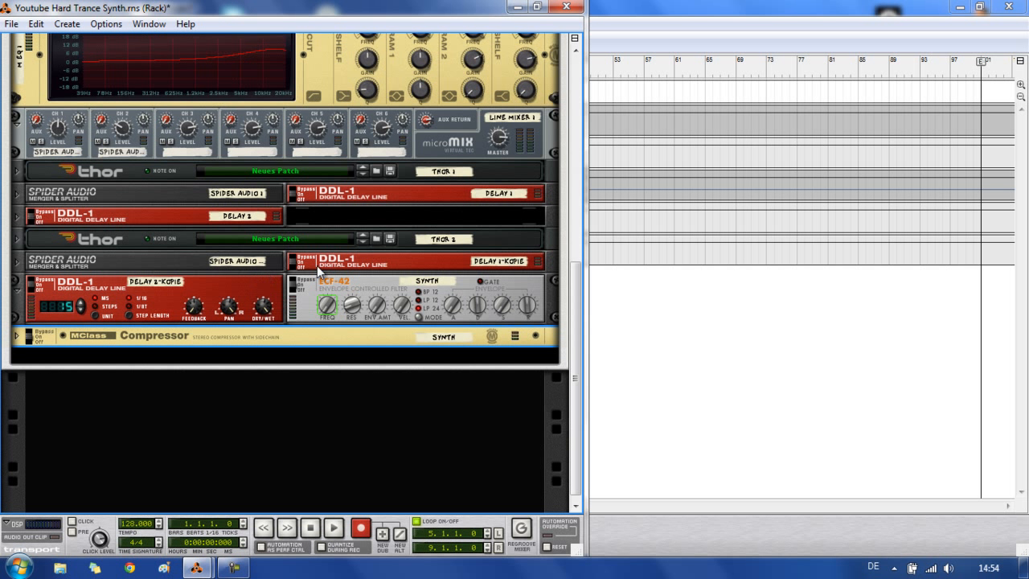
{"action": "left_click", "coordinate": [17, 291]}
{"action": "scroll", "coordinate": [127, 345], "scroll_direction": "up", "scroll_amount": 5}
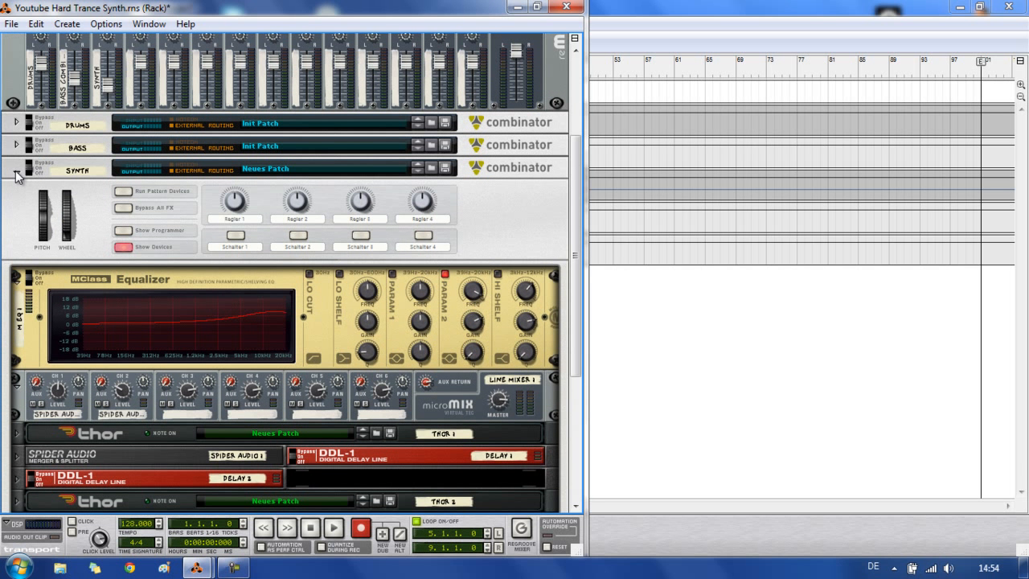
{"action": "left_click", "coordinate": [17, 173]}
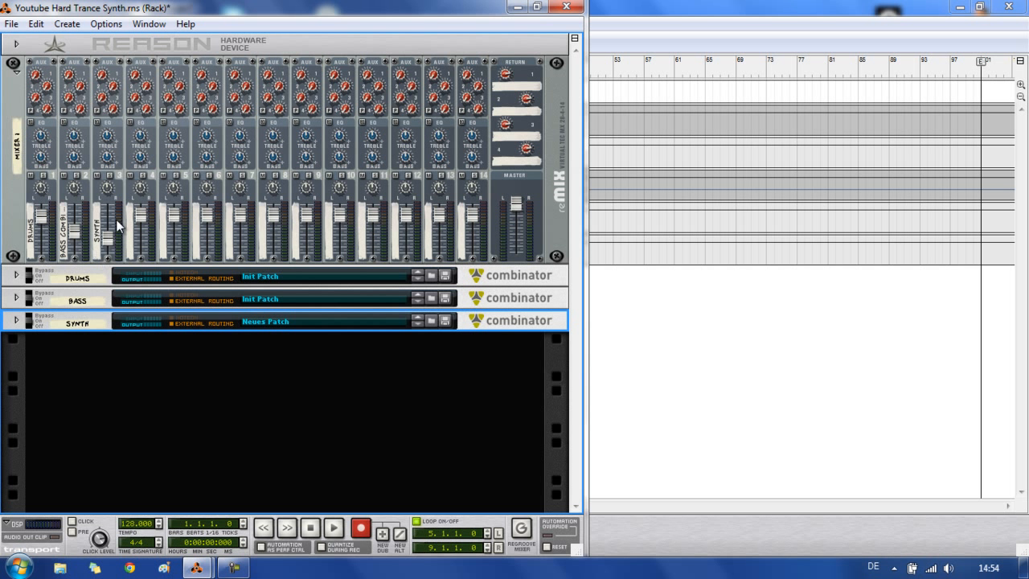
Set the left locator to bar 1 and the right locator to bar 13, with looping turned off.
{"action": "left_click", "coordinate": [682, 328]}
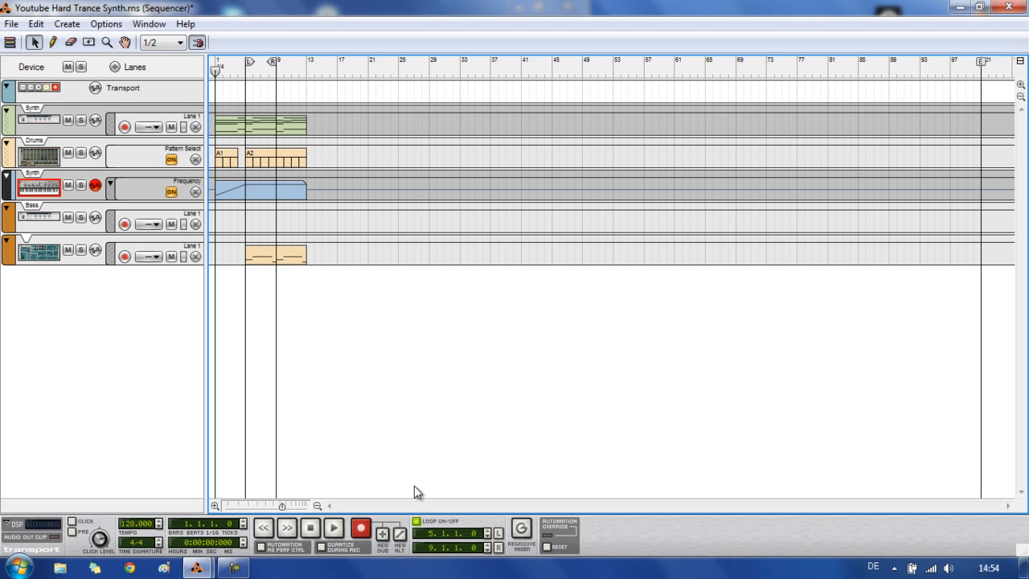
{"action": "left_click_drag", "start_coordinate": [249, 61], "coordinate": [216, 63]}
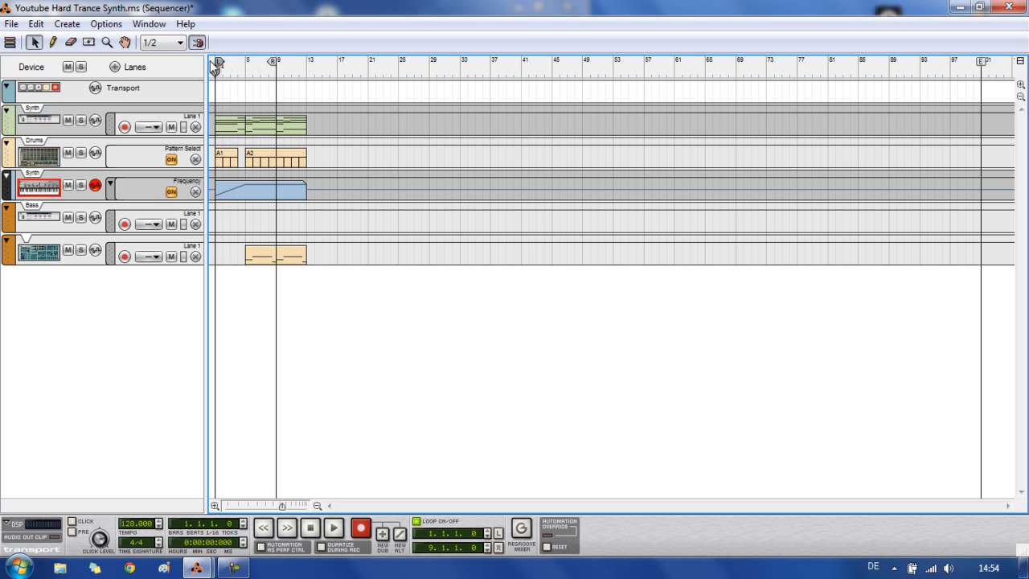
{"action": "left_click_drag", "start_coordinate": [277, 74], "coordinate": [306, 72]}
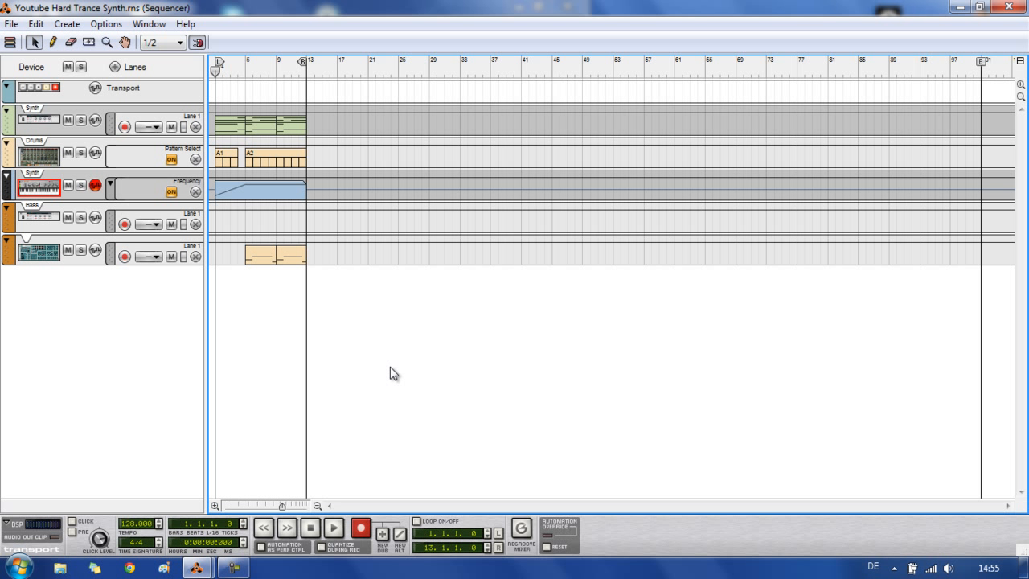
Check the collapsed rack and play the full arrangement from bar 1.
{"action": "key", "text": "space"}
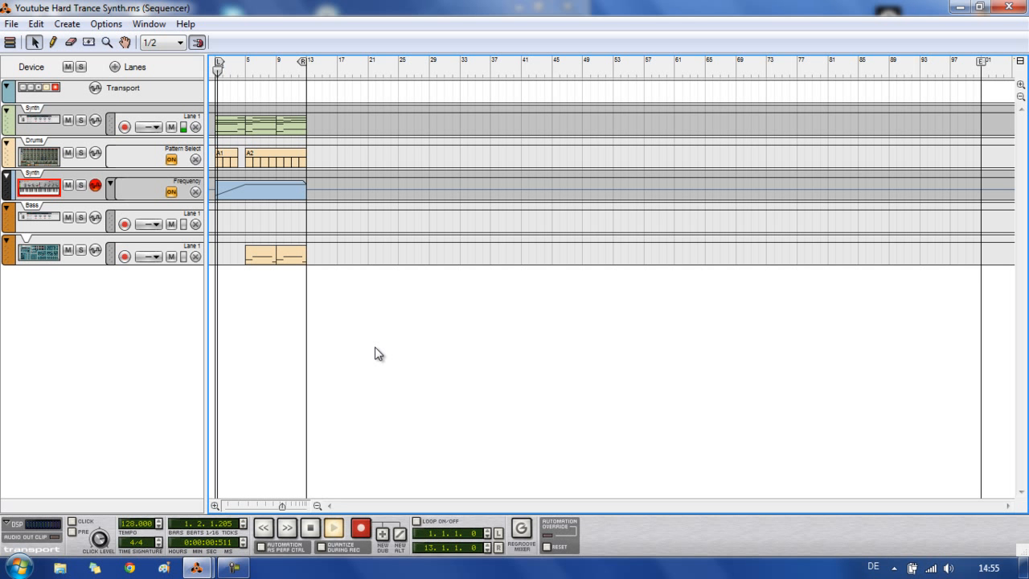
{"action": "mouse_move", "coordinate": [193, 569]}
{"action": "left_click", "coordinate": [113, 490]}
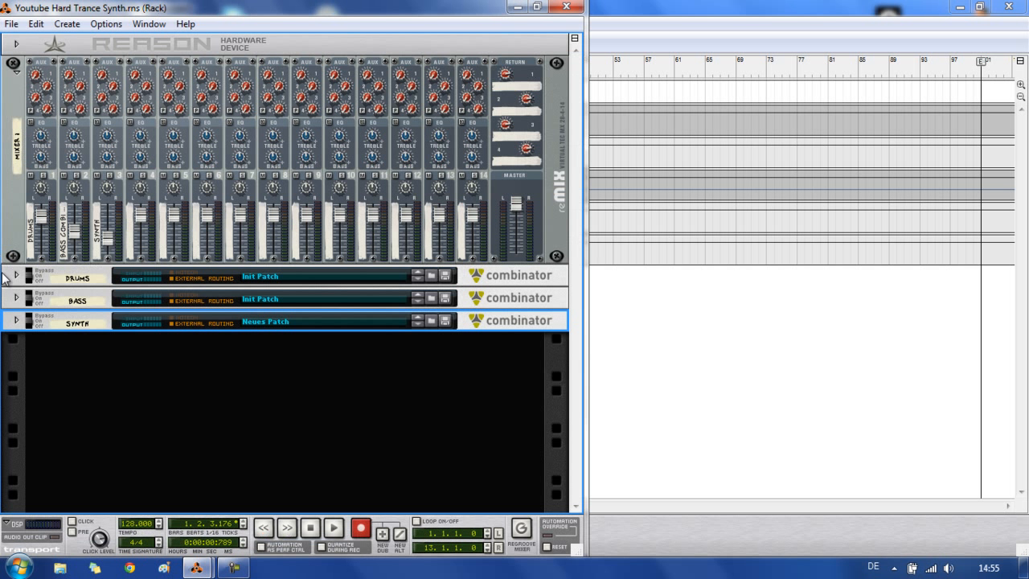
{"action": "left_click", "coordinate": [750, 308]}
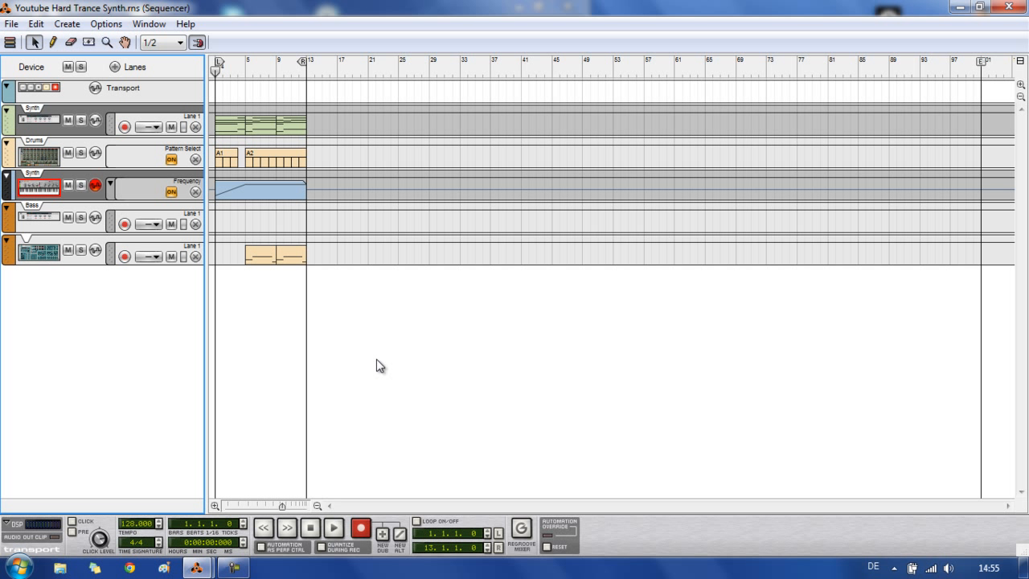
{"action": "key", "text": "space"}
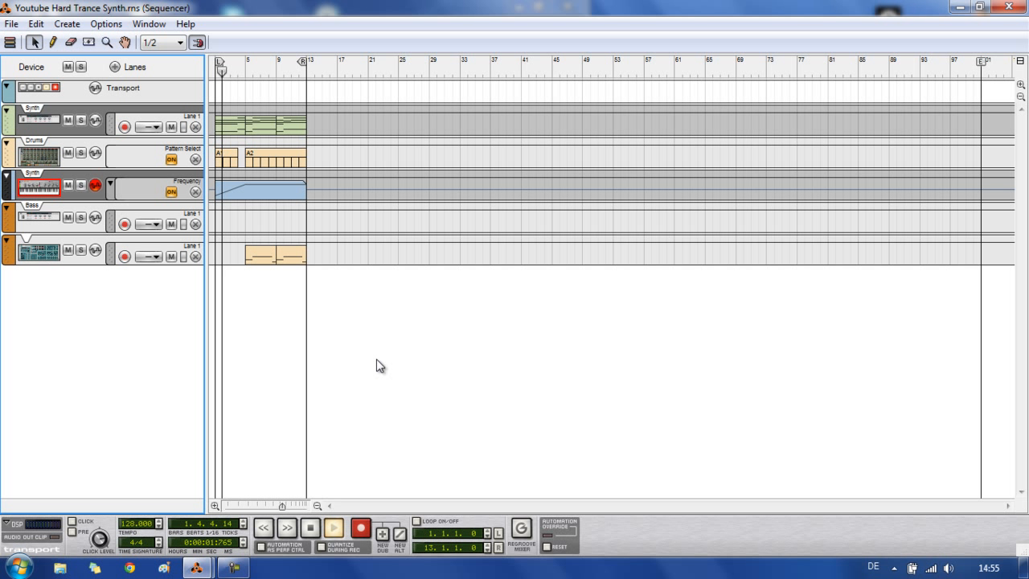